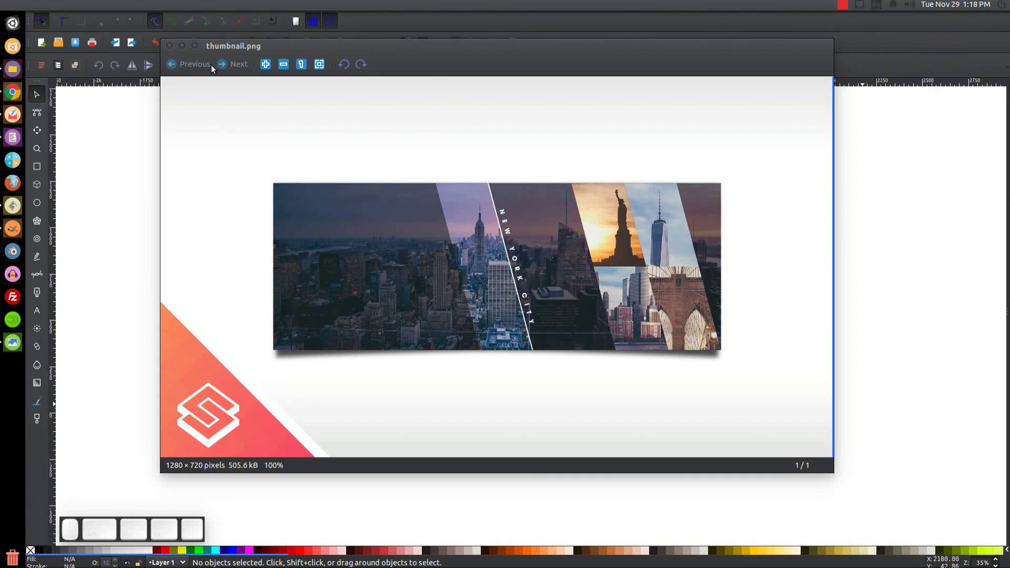
- Minimize the thumbnail.png reference in Image Viewer to reveal the empty Inkscape canvas
click(181, 50)
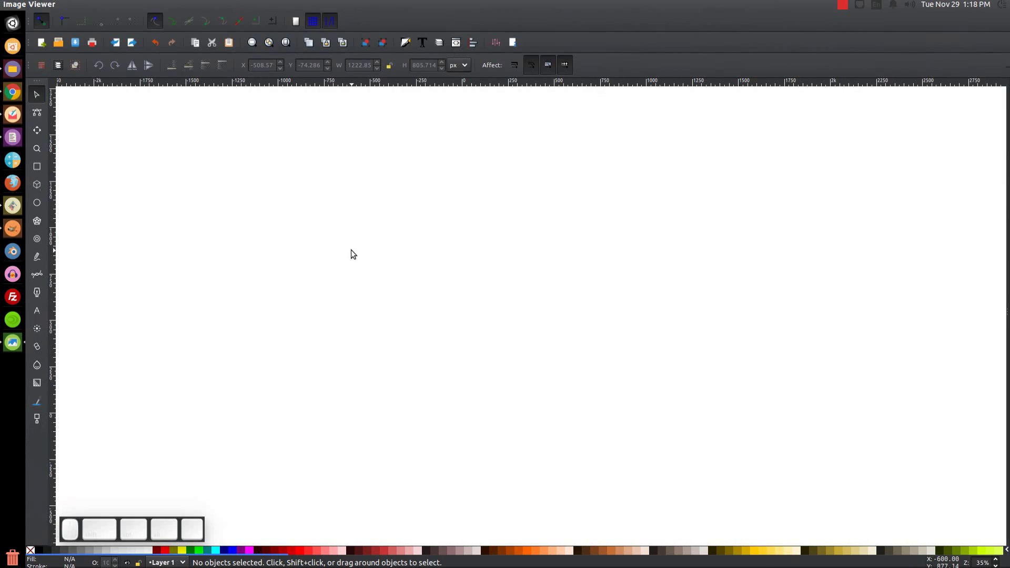
- Bring Inkscape to the front and zoom the canvas to 1:1 (100%)
click(539, 259)
click(93, 4)
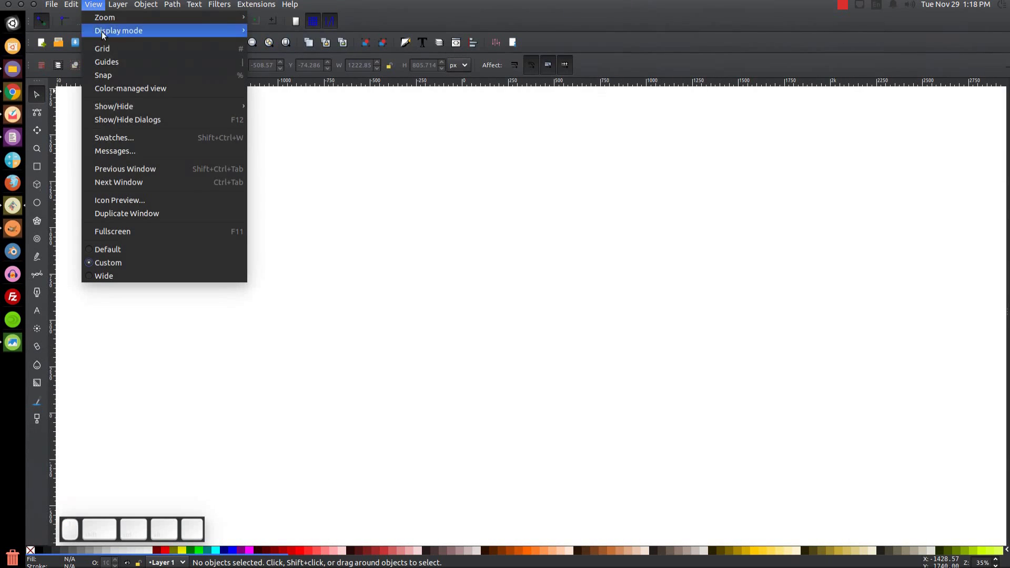
mouse_move(147, 17)
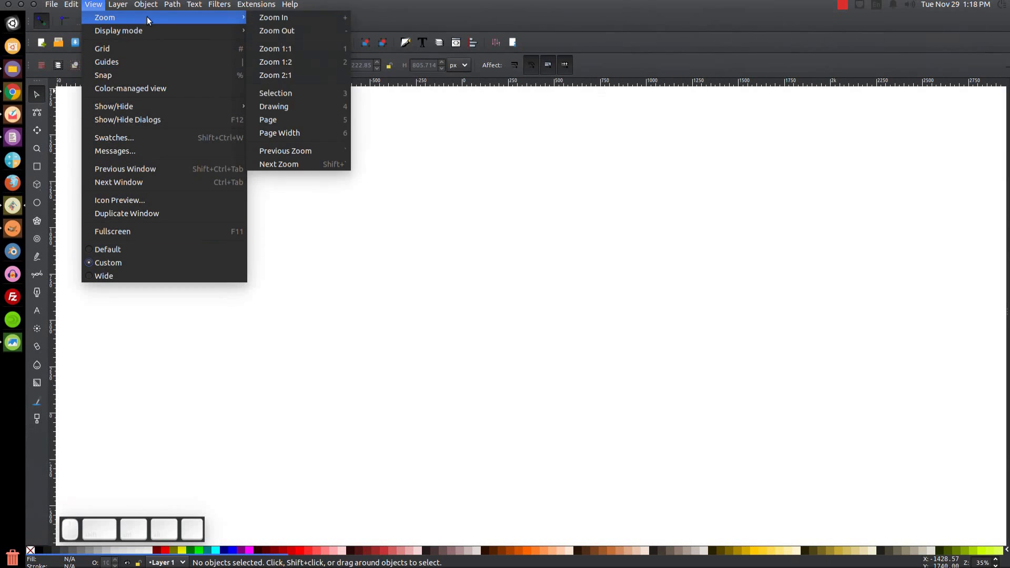
click(278, 47)
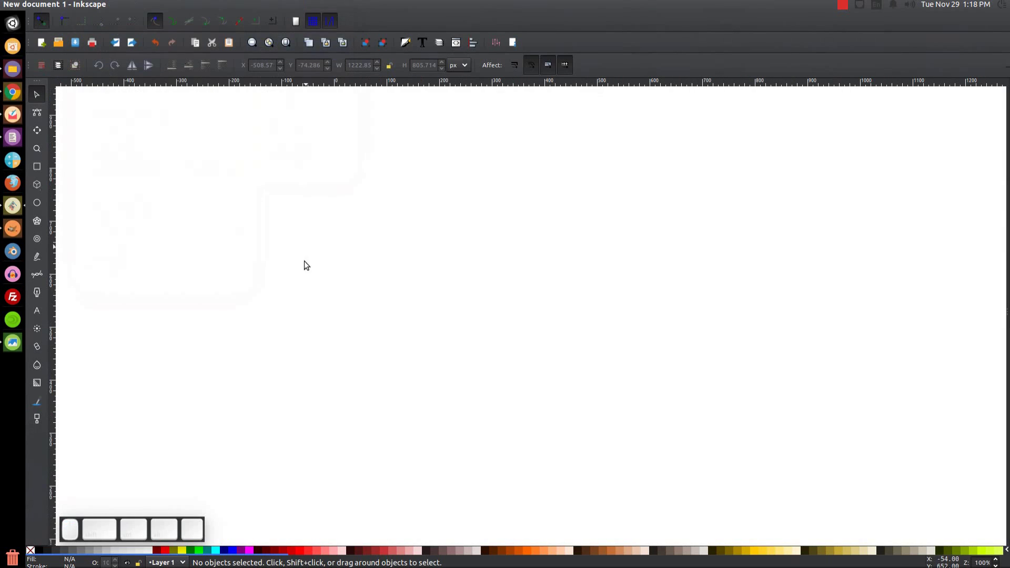
- Dock Align and Distribute, relative to last selected, plus Fill and Stroke, then reopen thumbnail.png
click(476, 42)
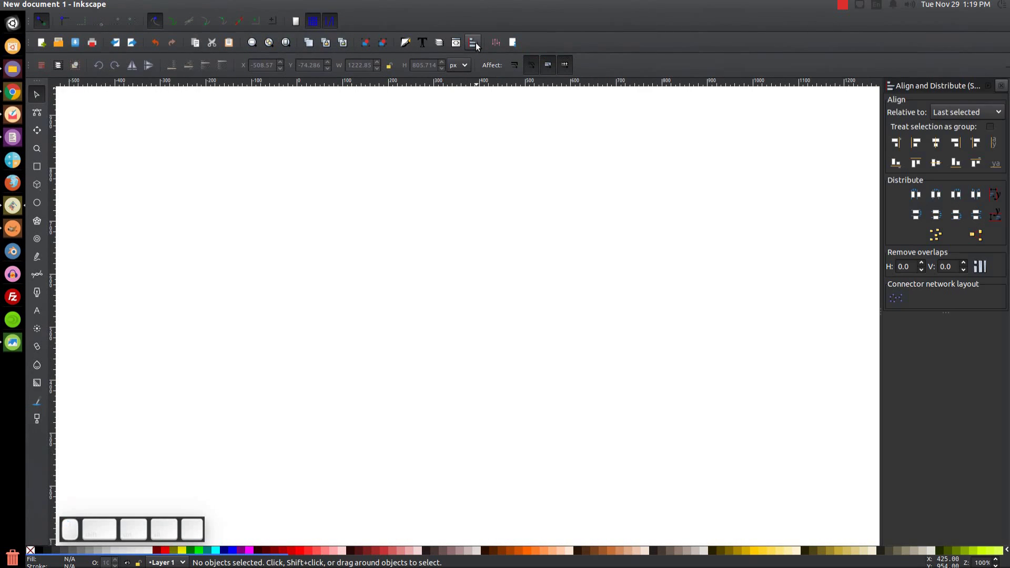
click(978, 112)
click(967, 115)
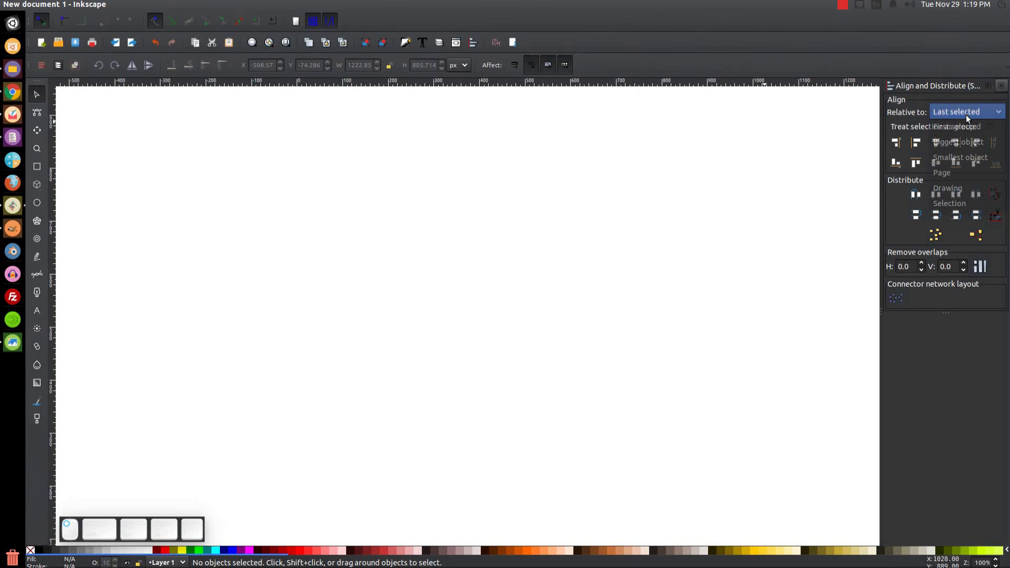
click(406, 41)
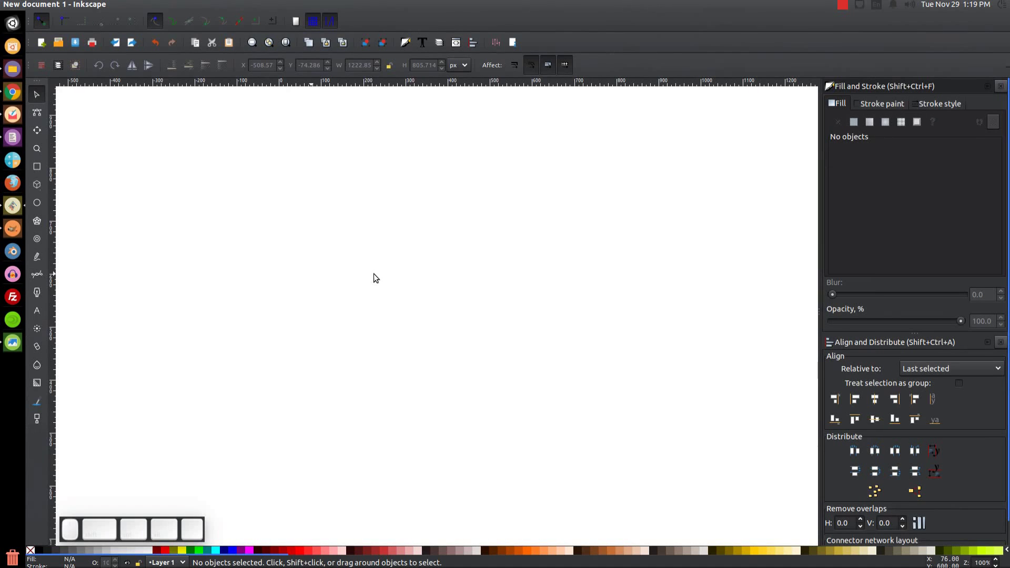
click(13, 342)
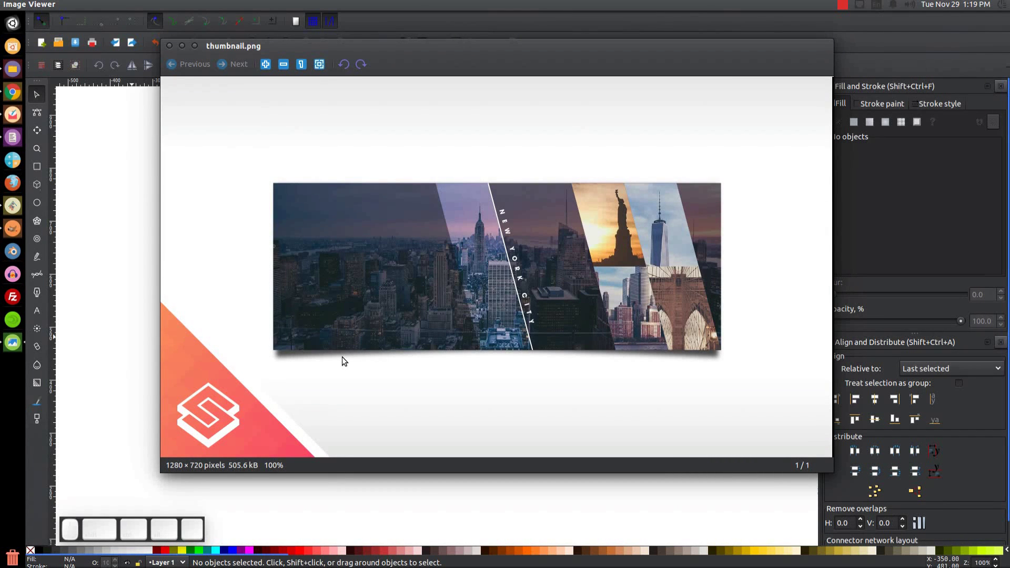
- Draw a black rectangle near the canvas centre, keeping its corners sharp
click(181, 46)
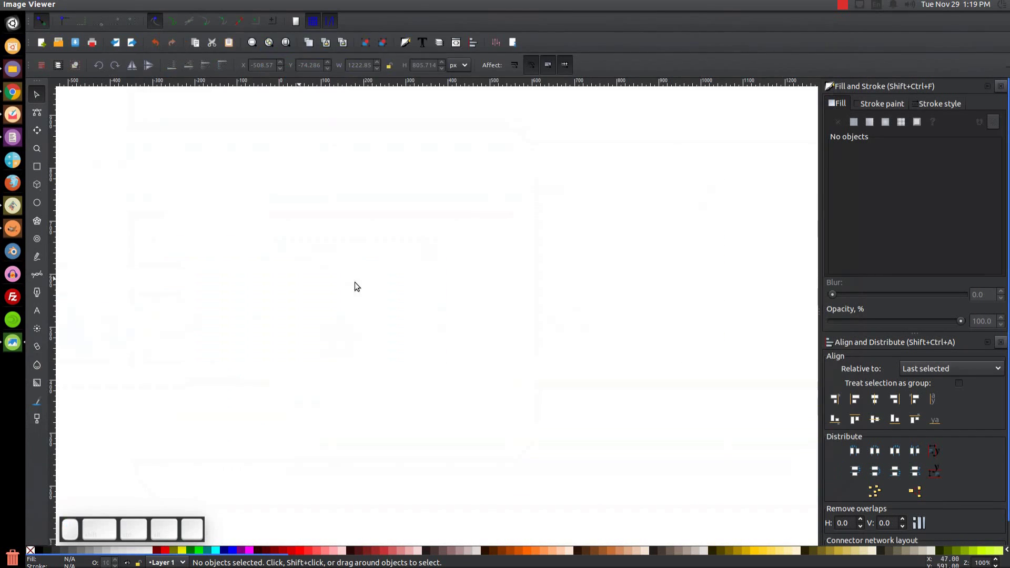
click(36, 168)
drag(308, 216, 618, 350)
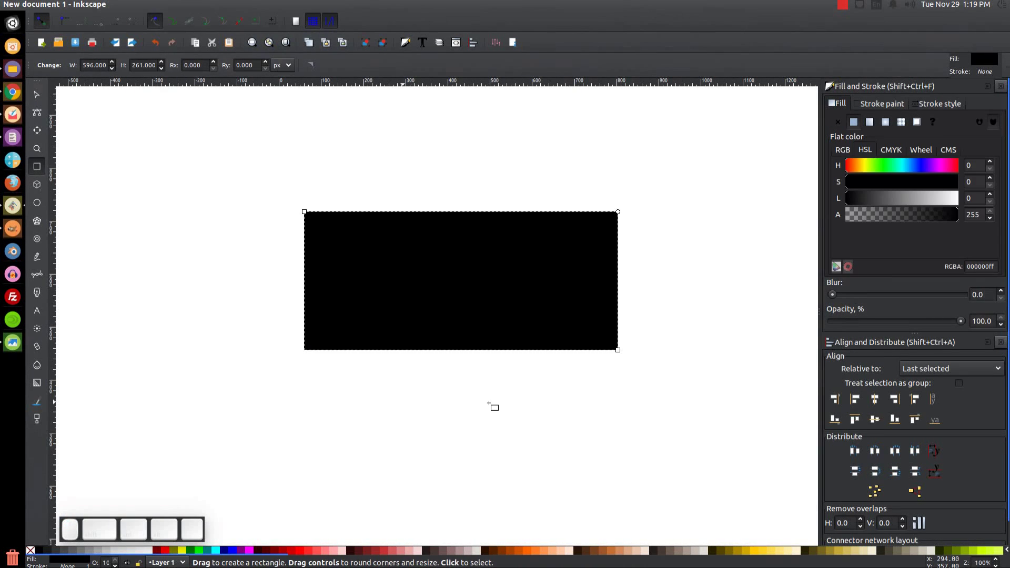
click(312, 69)
drag(618, 212, 618, 222)
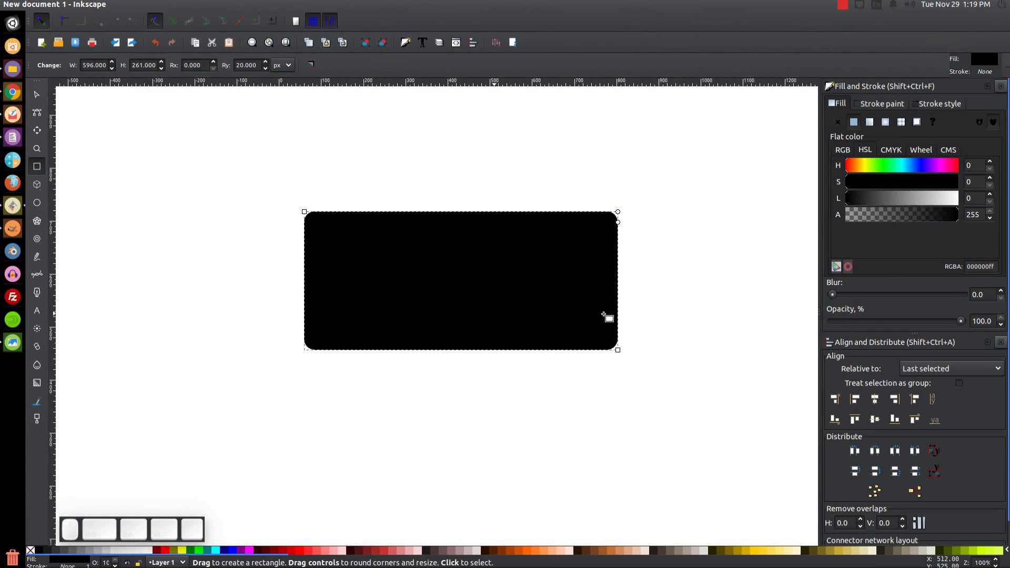
click(315, 67)
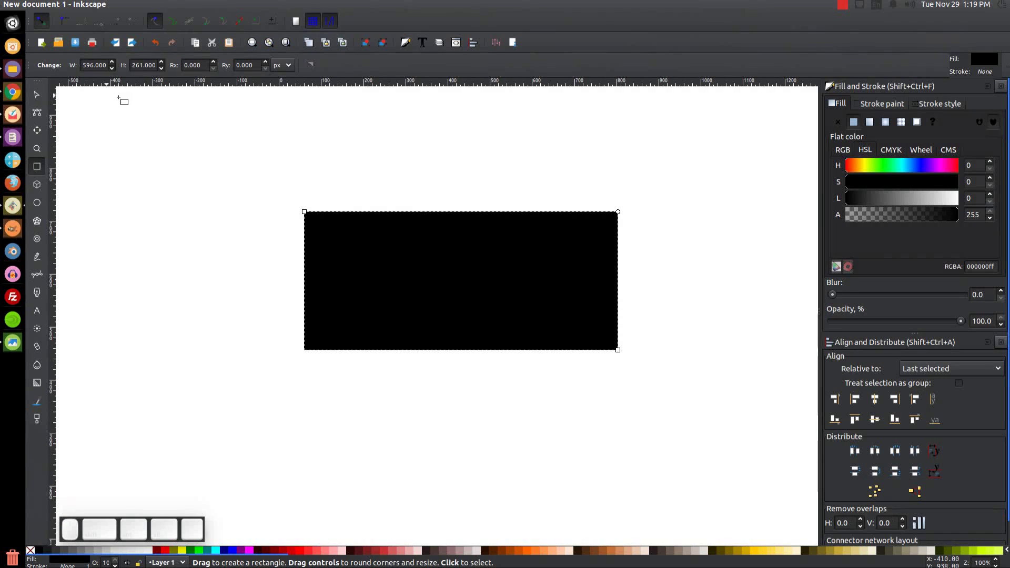
- Resize the rectangle to 851 × 315 px and nudge it into place
click(37, 94)
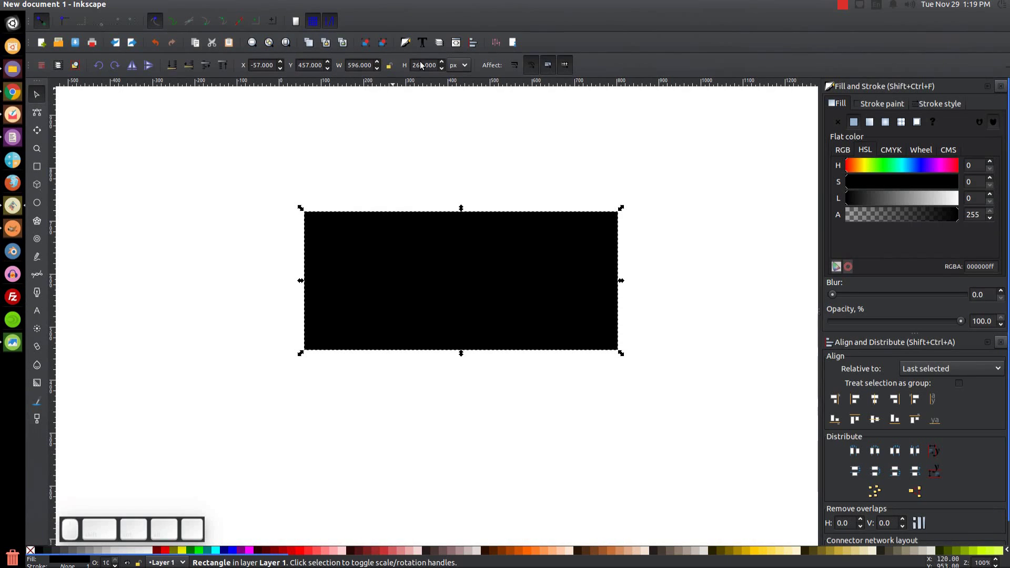
click(349, 65)
drag(349, 66, 441, 70)
text(851)
key(Tab)
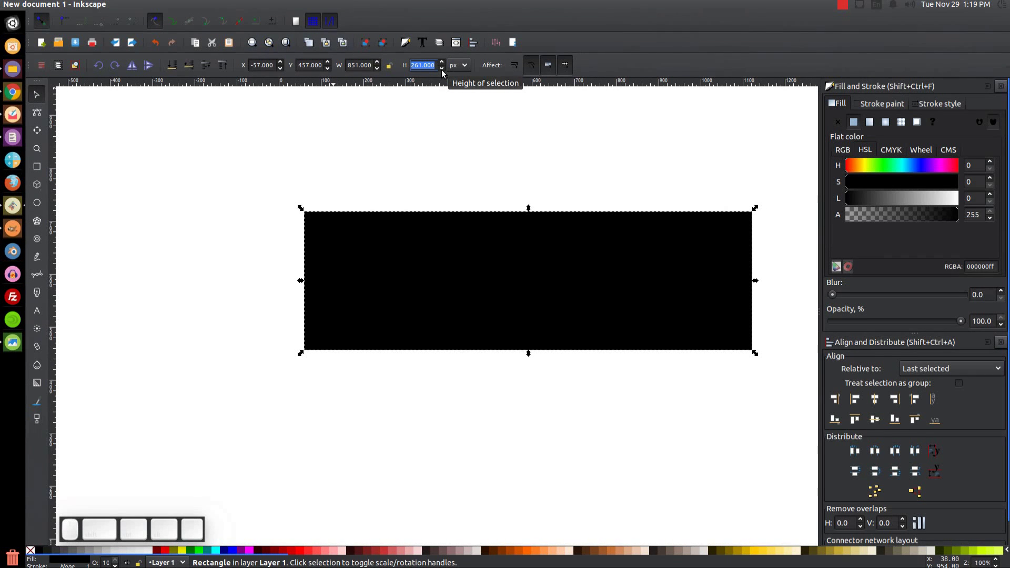
text(315)
key(Return)
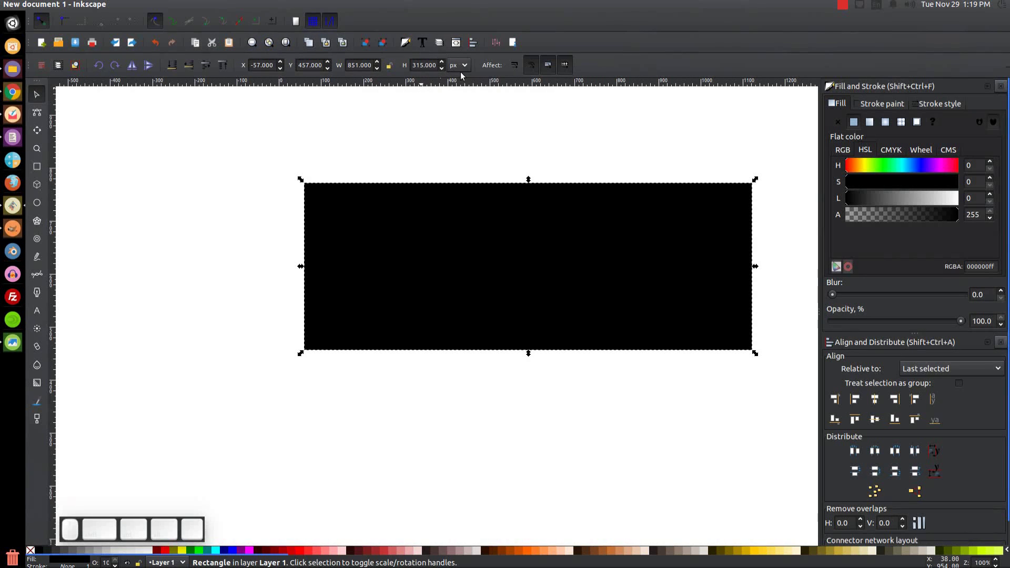
drag(557, 286, 527, 296)
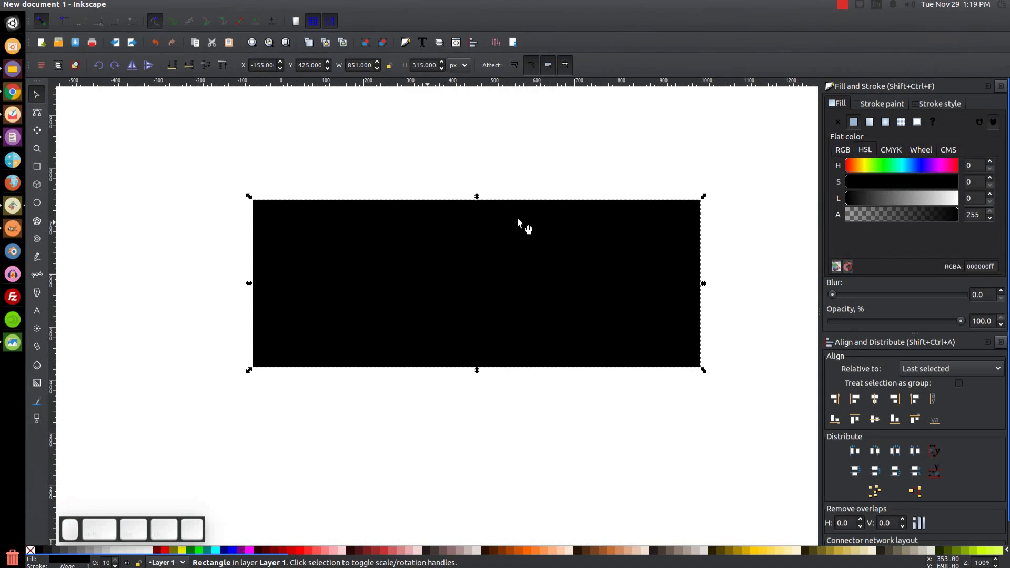
drag(561, 253, 555, 256)
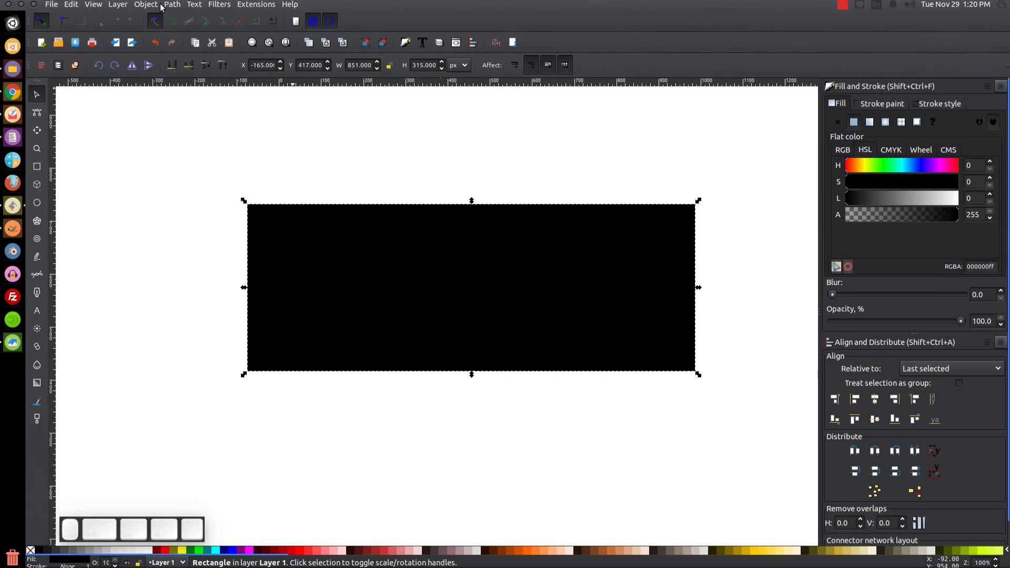
- Convert the rectangle to a path and fill it with 90% Gray (1a1a1a), checking the reference
click(172, 6)
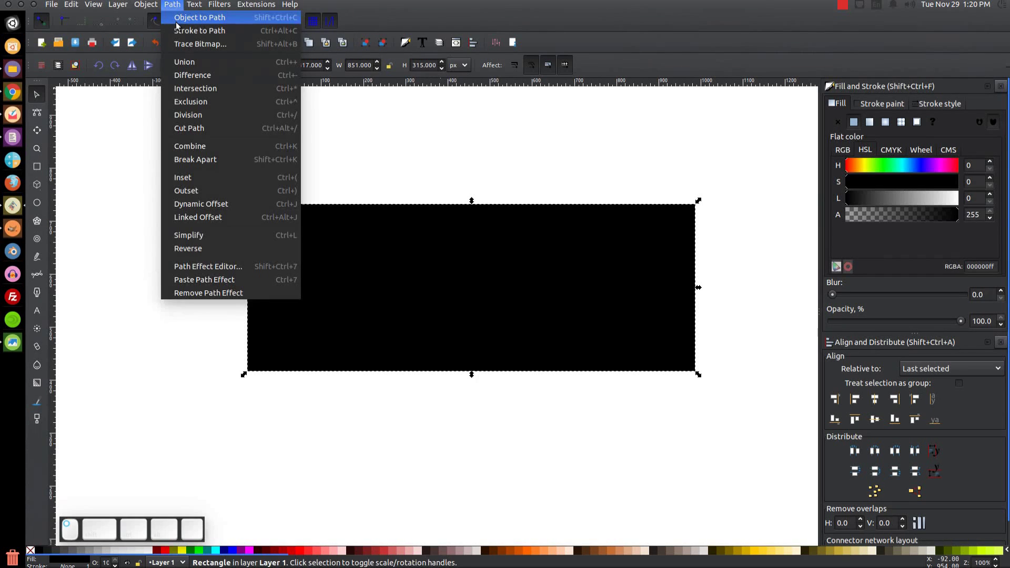
click(189, 14)
drag(457, 246, 467, 252)
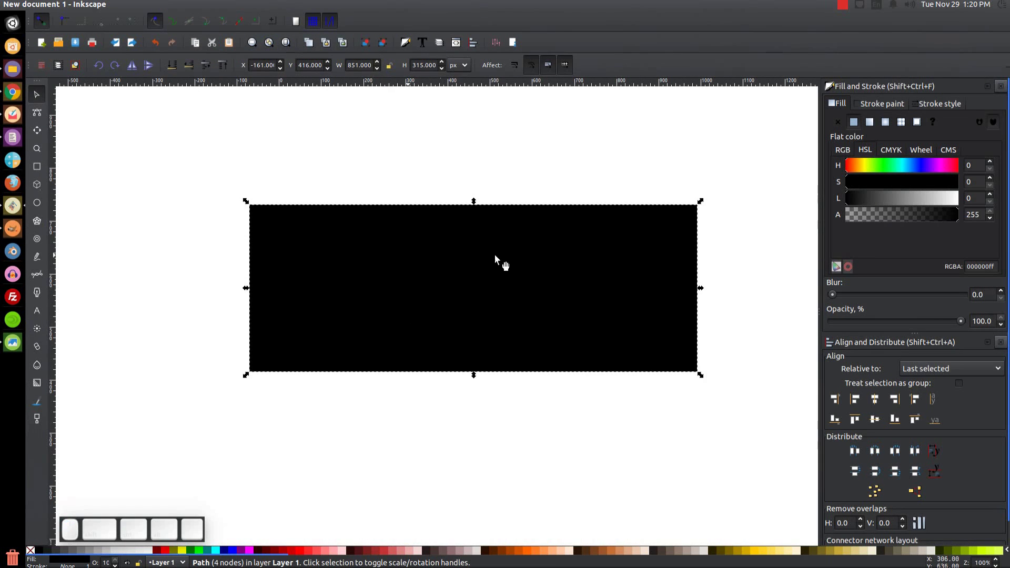
click(47, 551)
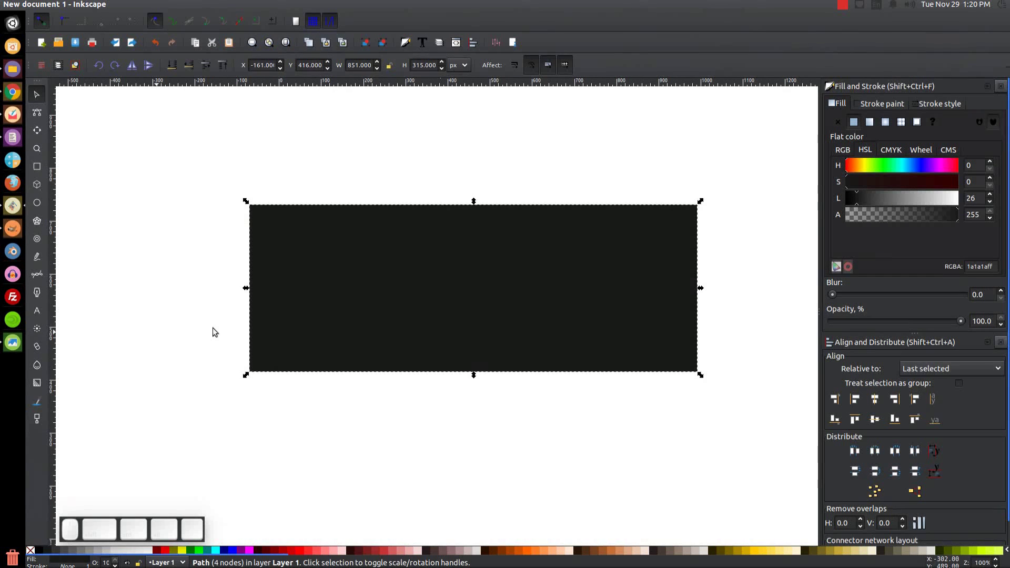
click(13, 343)
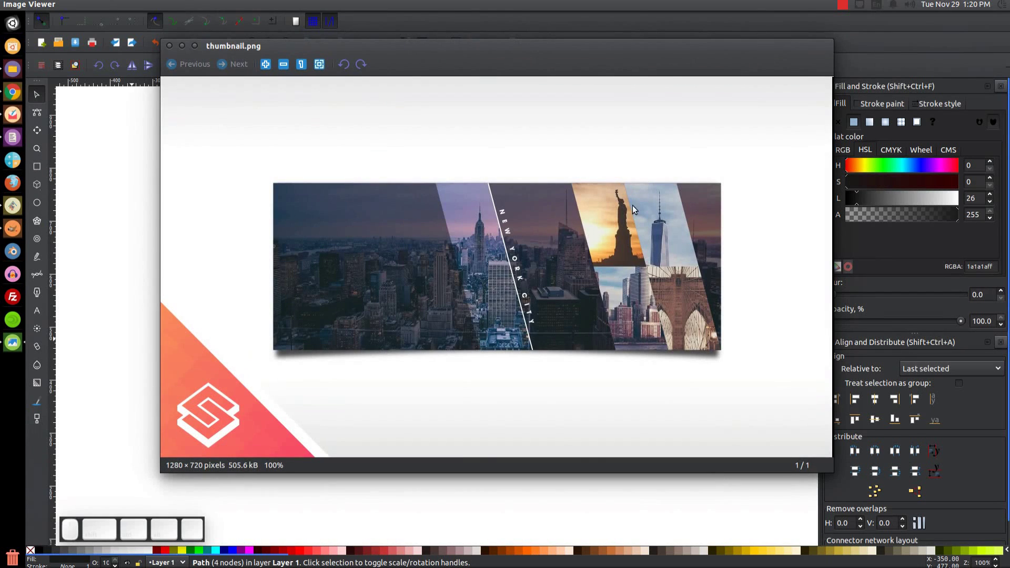
click(193, 46)
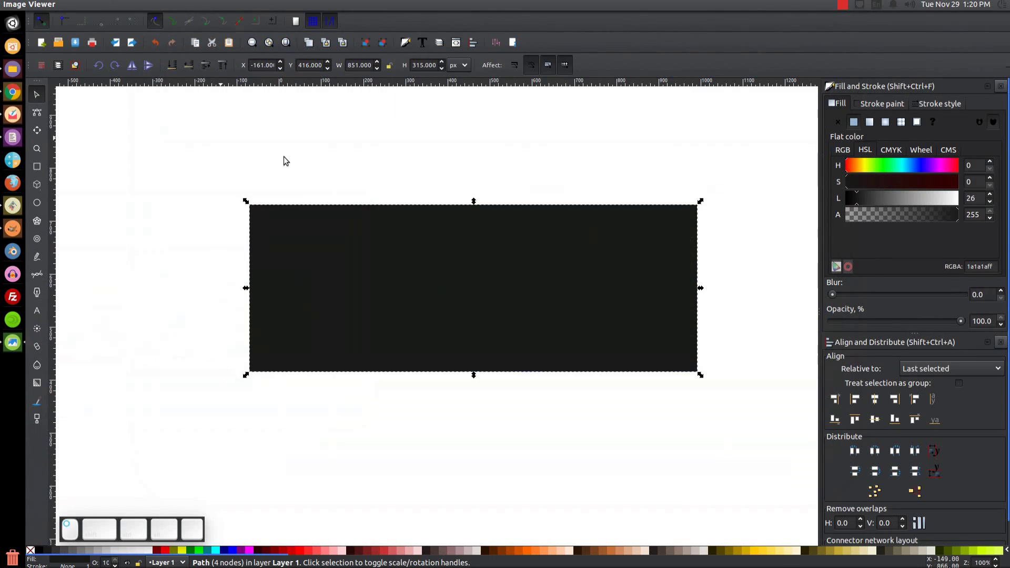
- Duplicate the rectangle as a red copy at about 55% opacity, 100 px wide
right_click(482, 249)
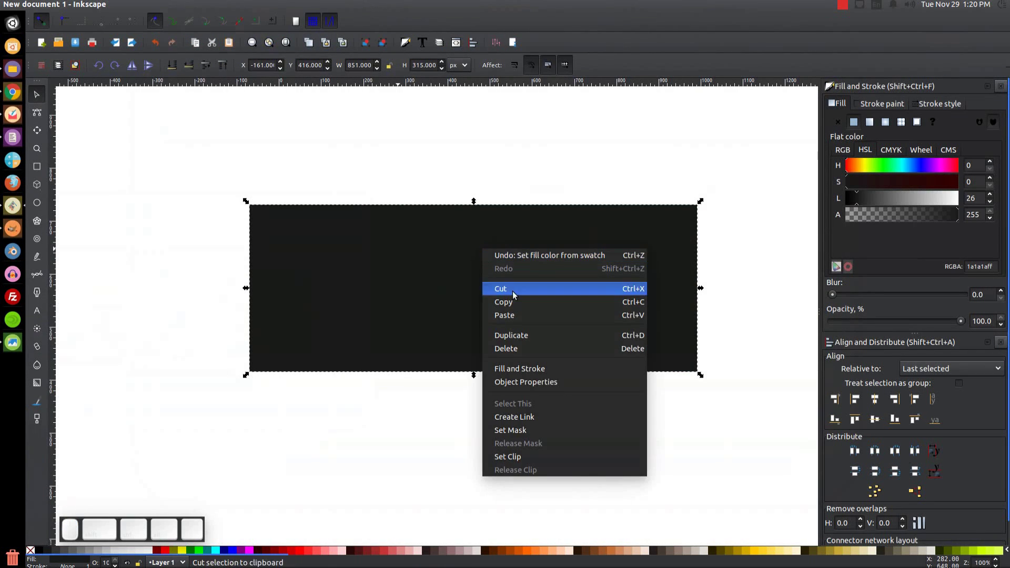
click(530, 336)
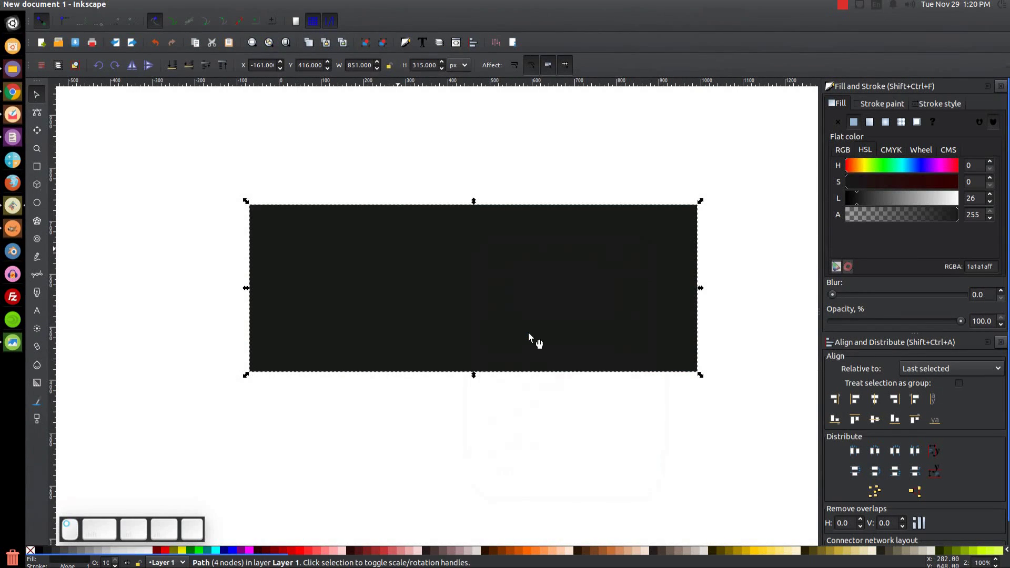
click(166, 551)
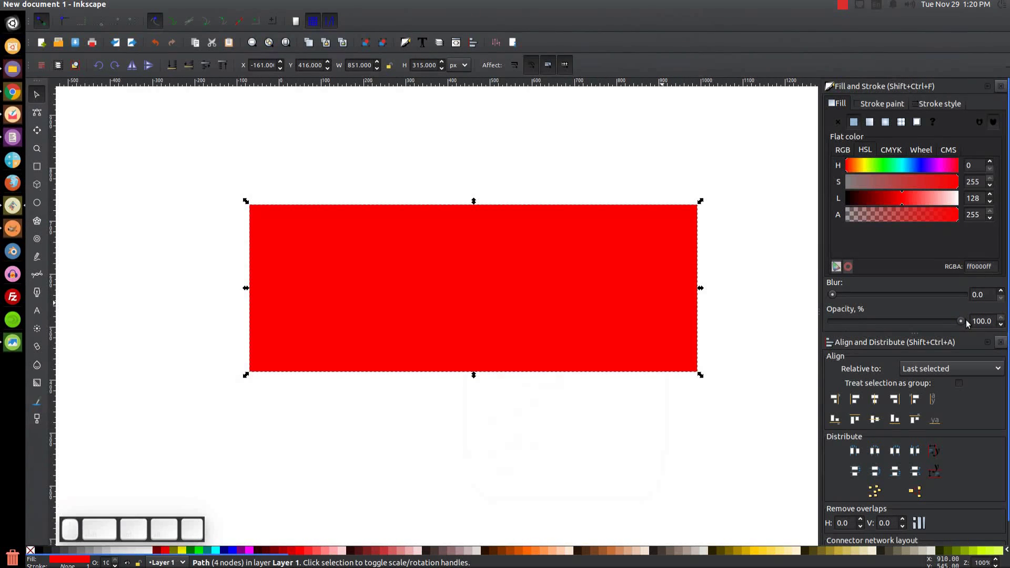
click(903, 322)
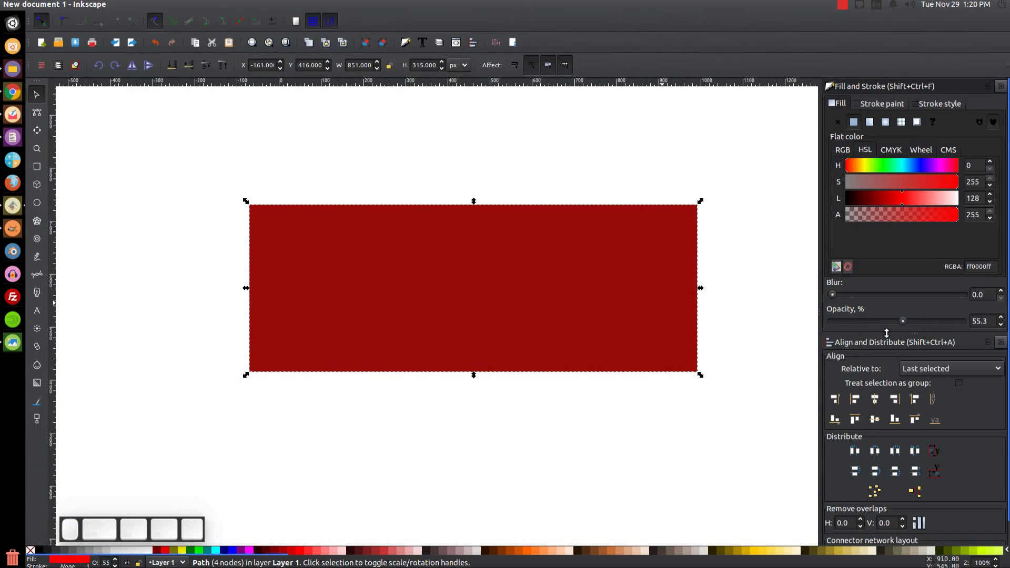
triple_click(348, 66)
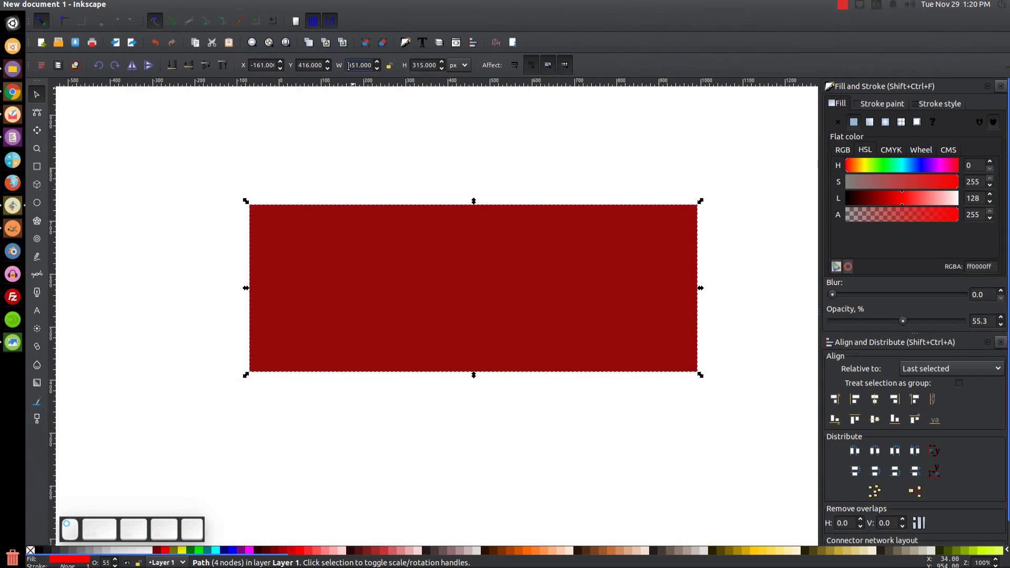
text(100)
key(Return)
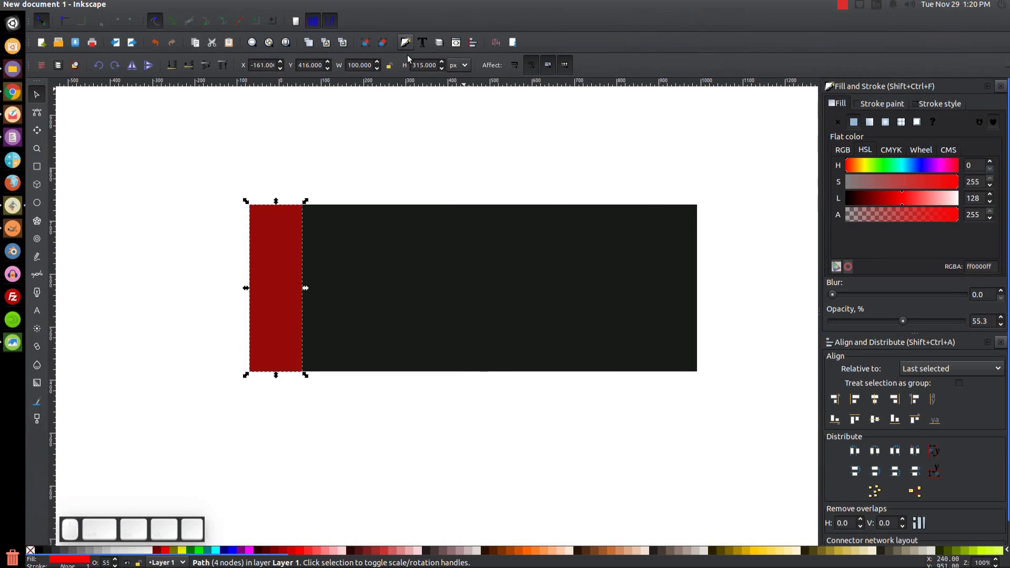
- Set the red piece to 157.5 px tall, skew it, and move it to the bottom-right corner
click(421, 65)
text(157.5)
key(Return)
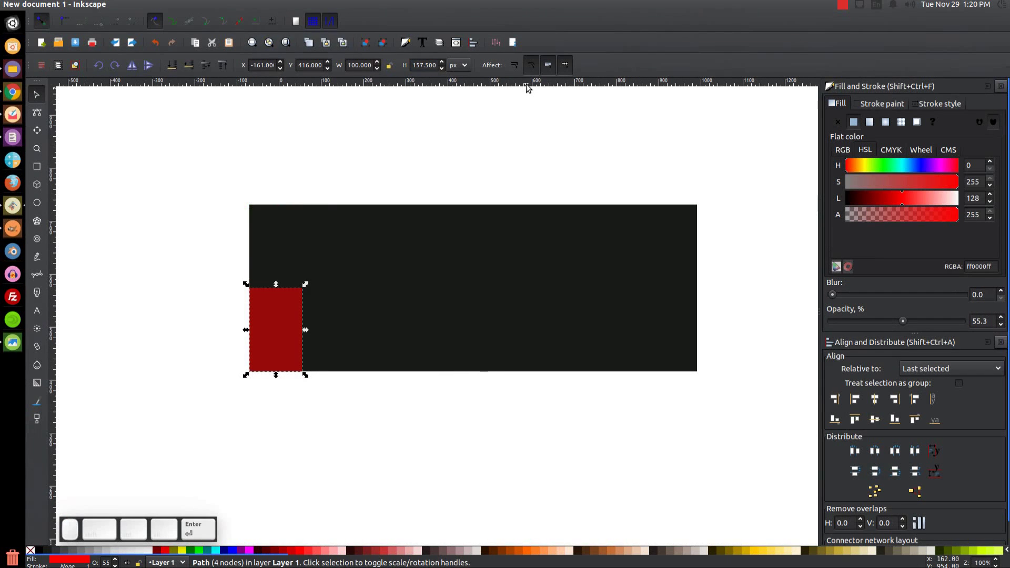
click(276, 296)
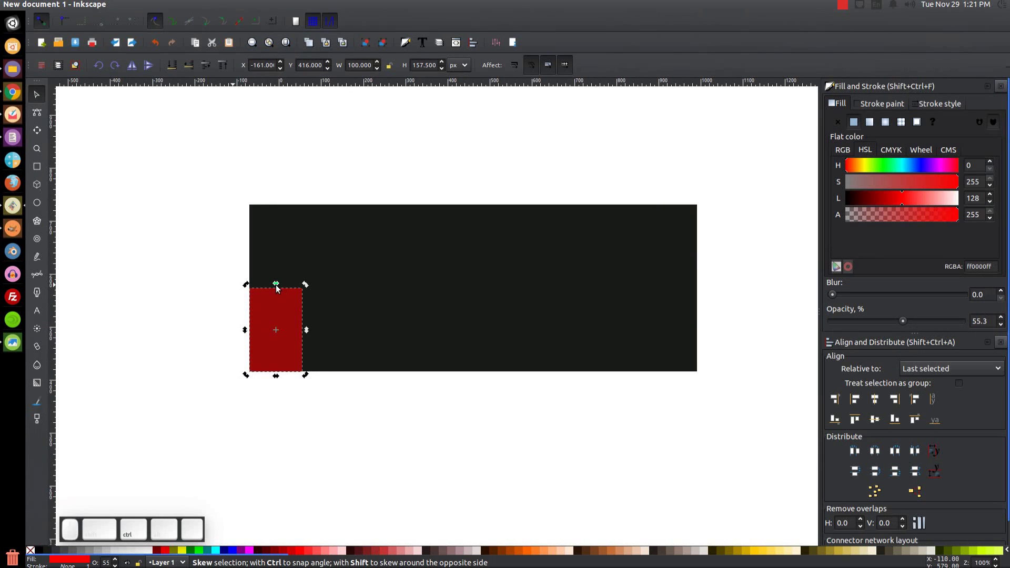
drag(276, 286, 265, 283)
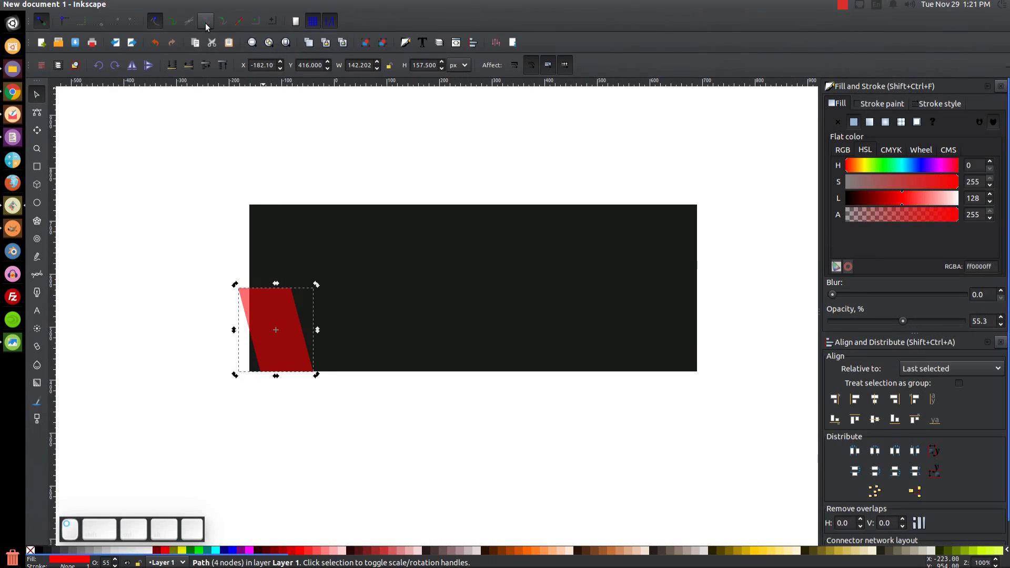
drag(314, 368, 698, 370)
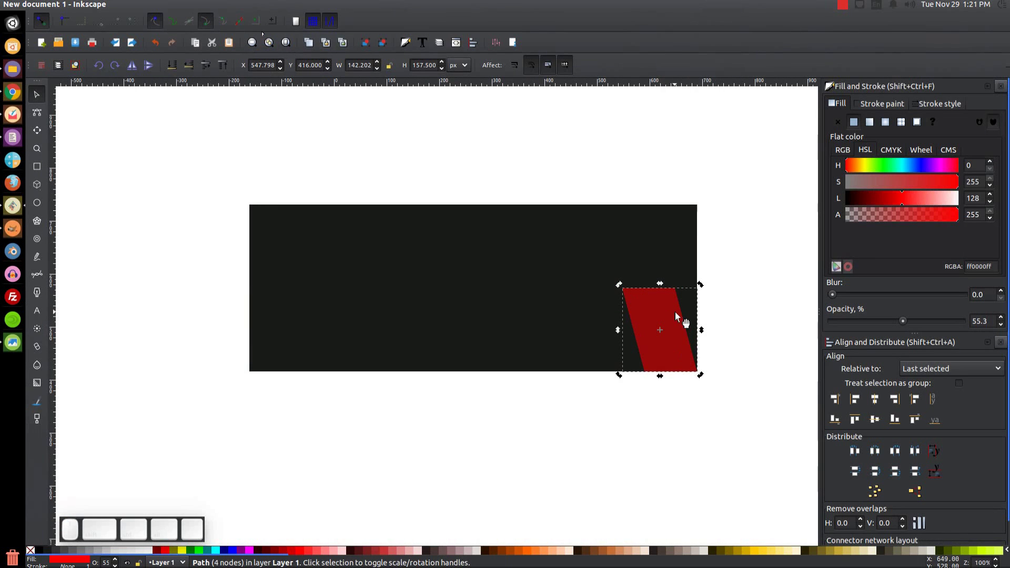
- Duplicate the parallelogram into a 2×2 red-and-blue checker of slanted tiles, then view the reference
key(Home)
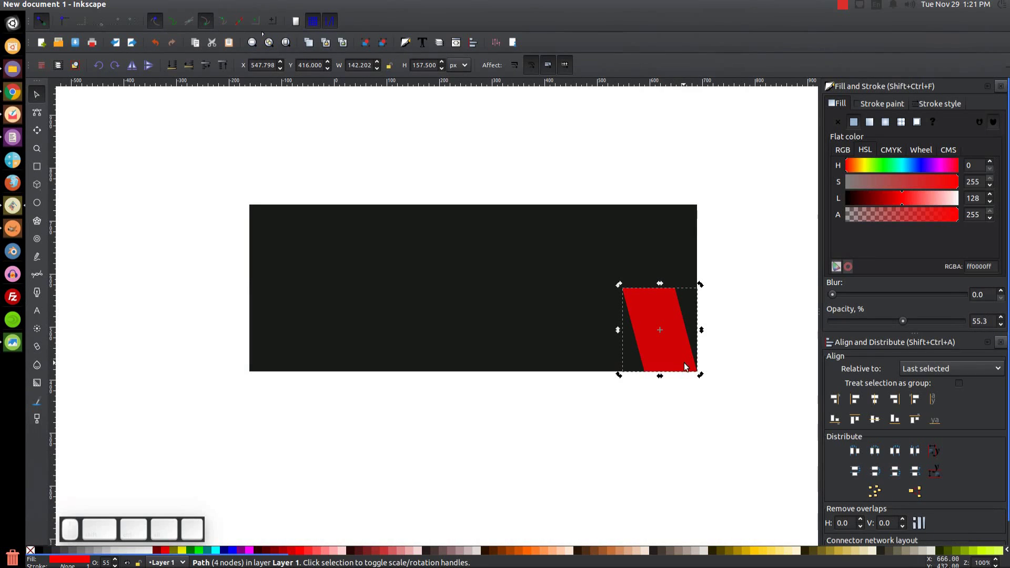
drag(686, 367, 627, 290)
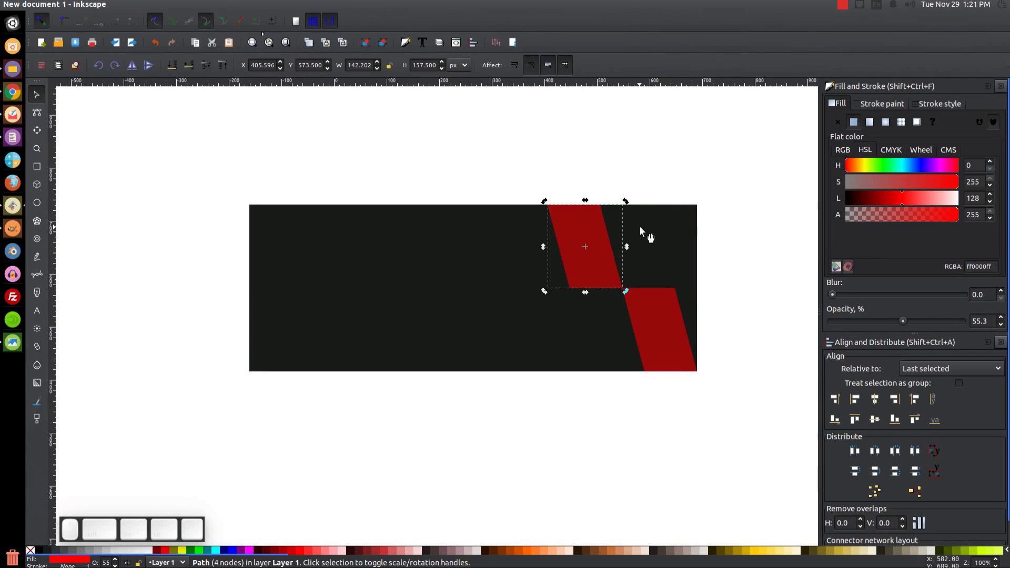
key(ctrl+d)
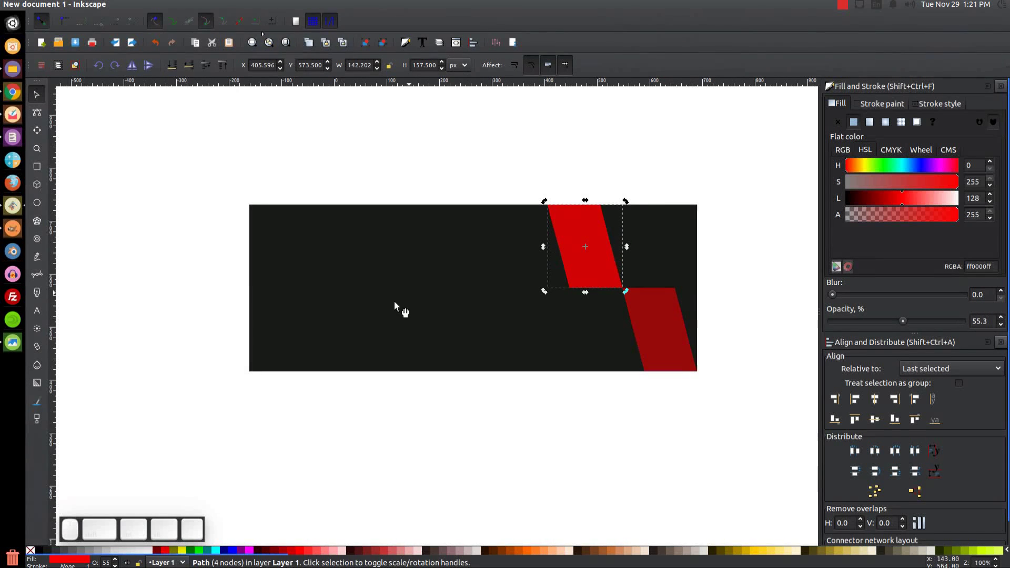
click(232, 551)
drag(572, 282, 624, 282)
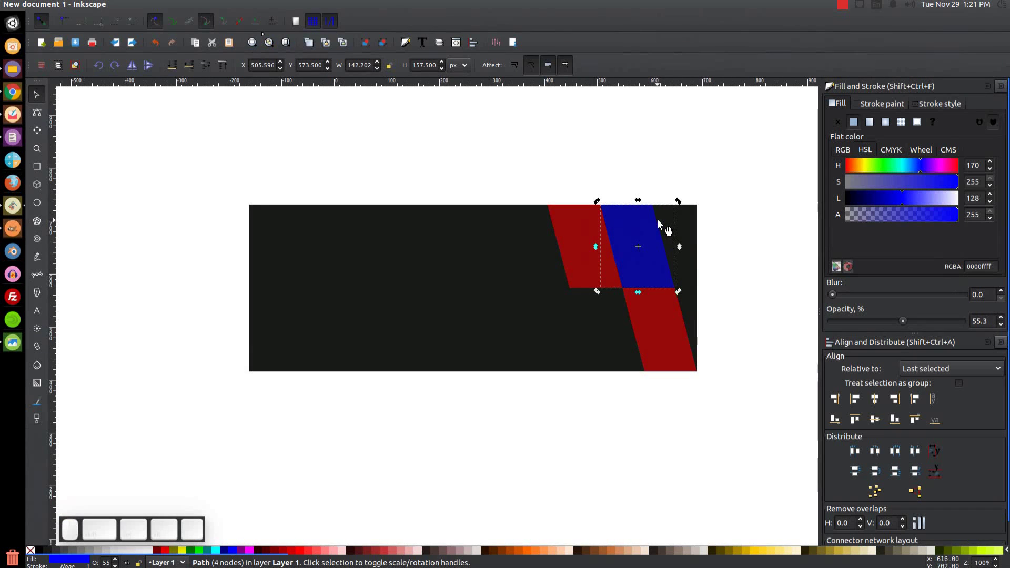
key(ctrl)
drag(654, 212, 613, 299)
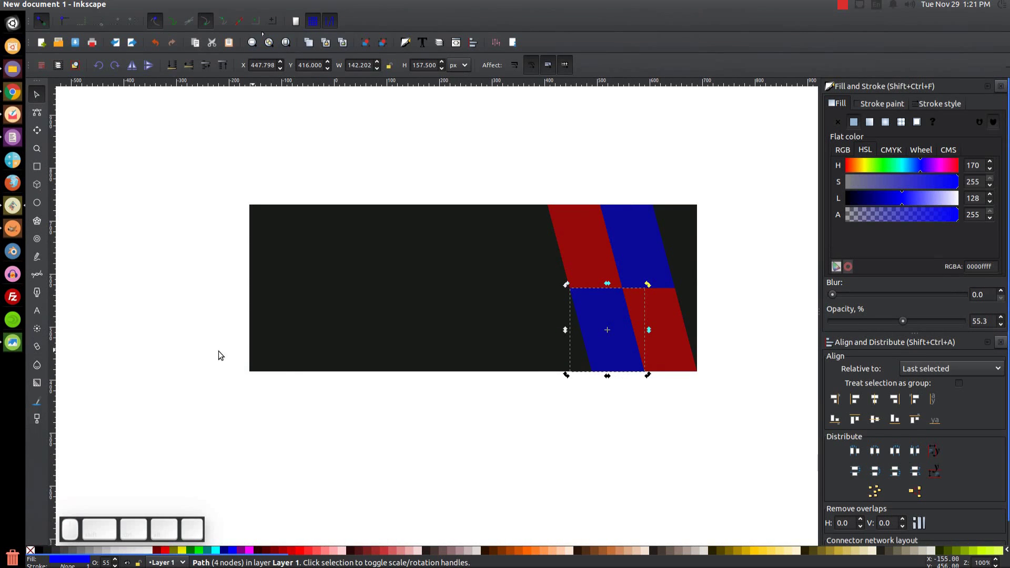
click(7, 348)
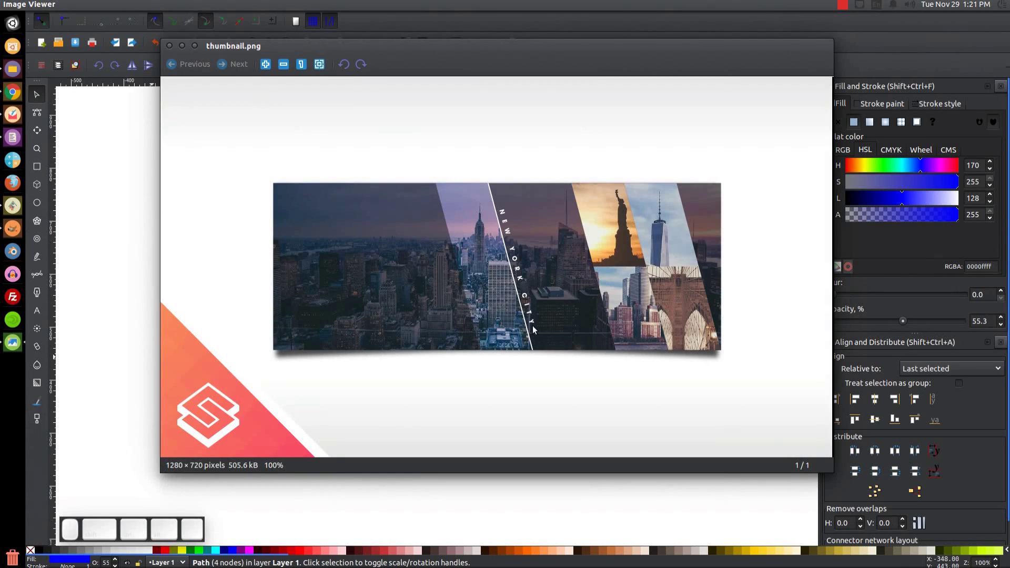
- Union copies of the top red and bottom blue tiles into a tall stripe, moved left to mid-banner
click(182, 46)
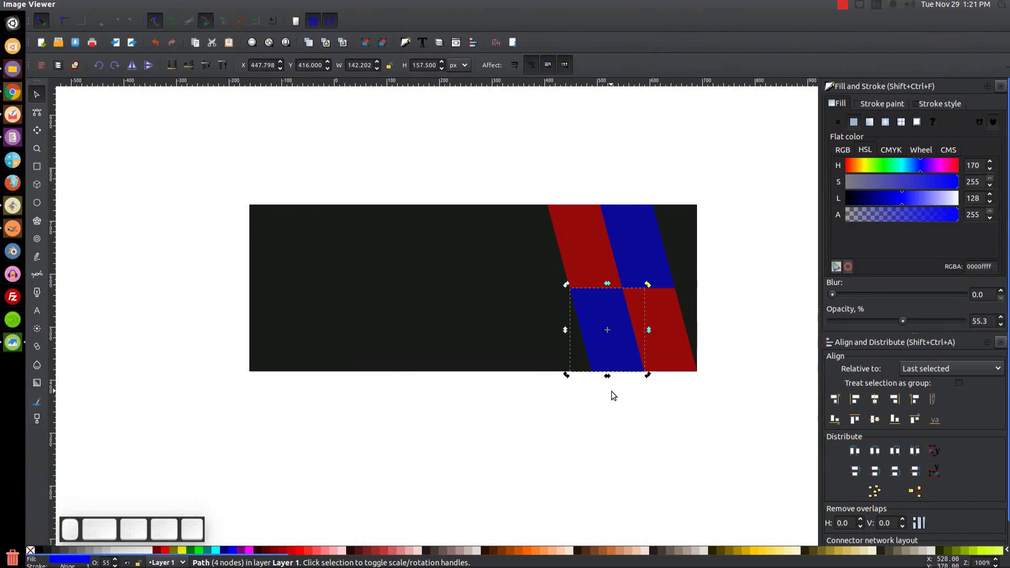
click(582, 232)
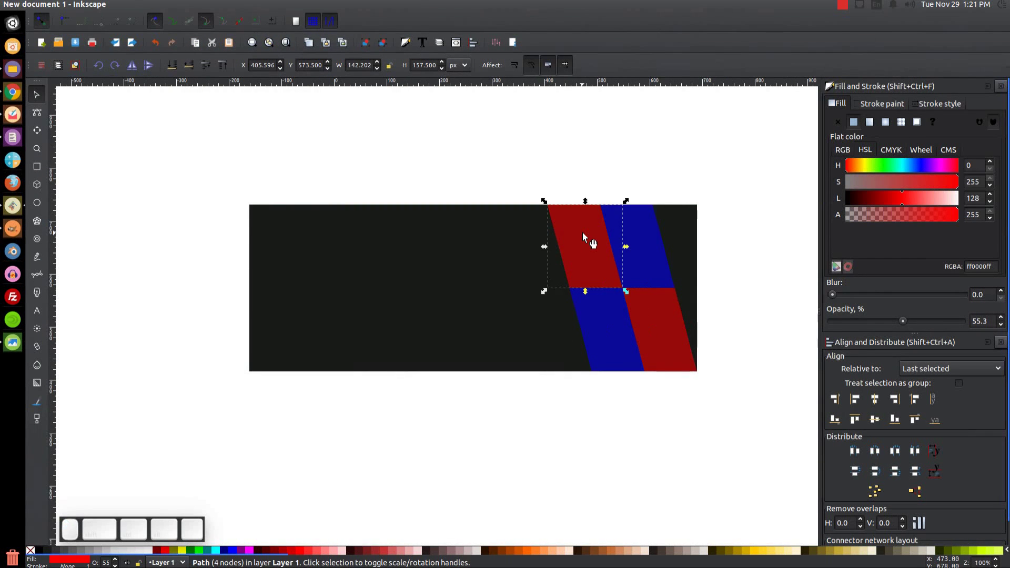
shift+click(602, 314)
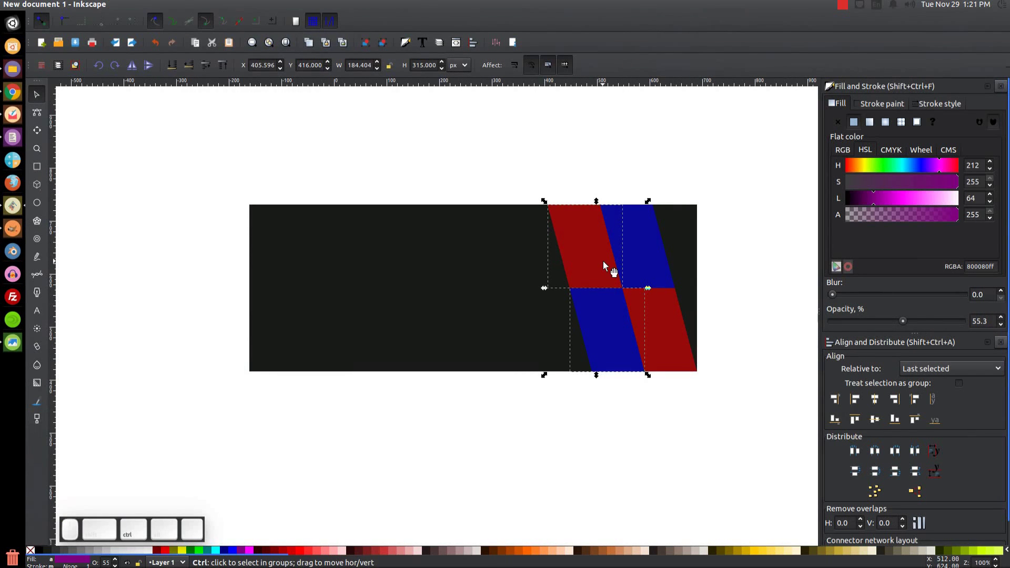
key(Home)
click(172, 4)
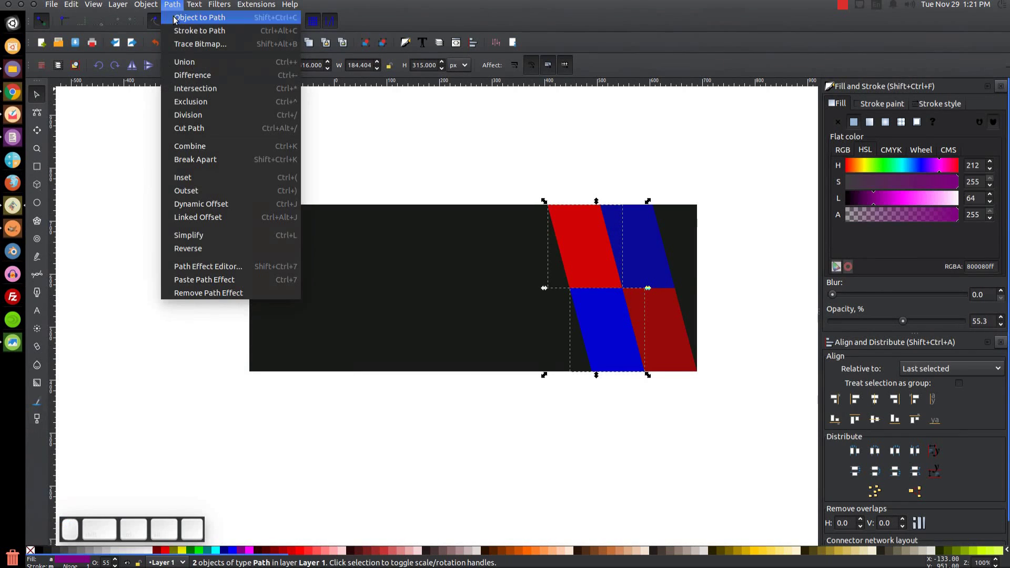
click(193, 65)
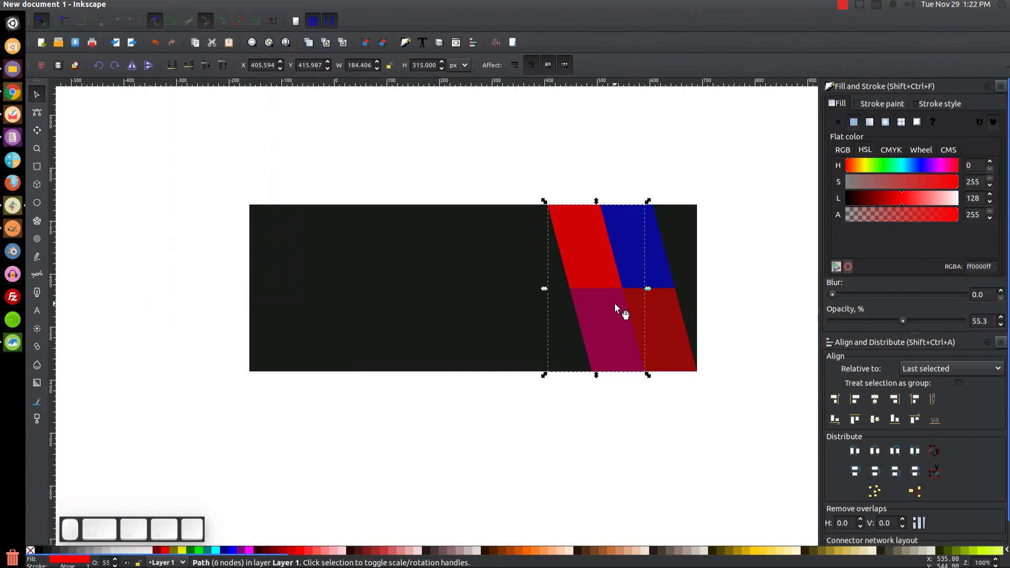
drag(617, 307, 475, 296)
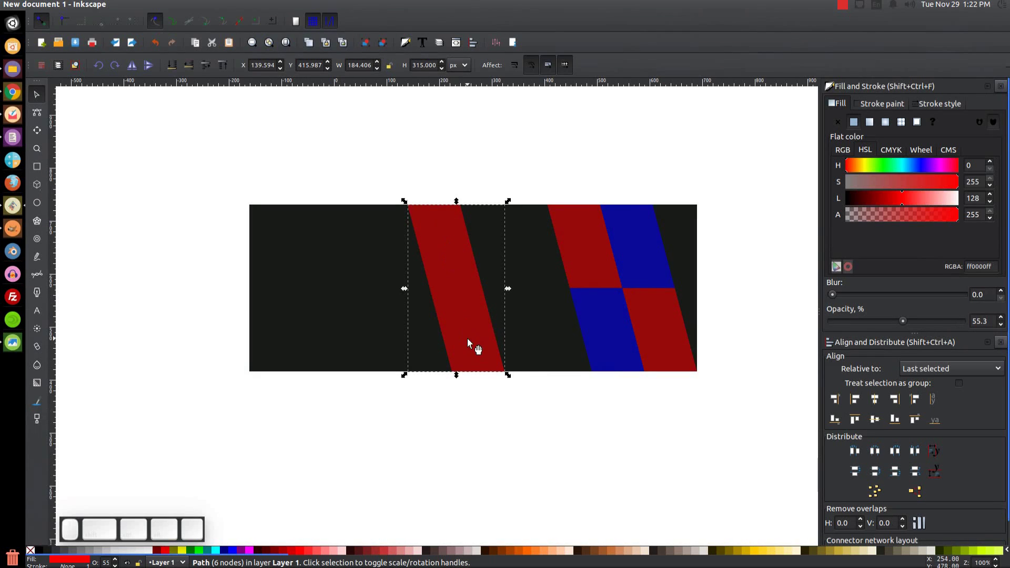
- Place a second stripe copy right beside the first and set its opacity to 100
click(7, 343)
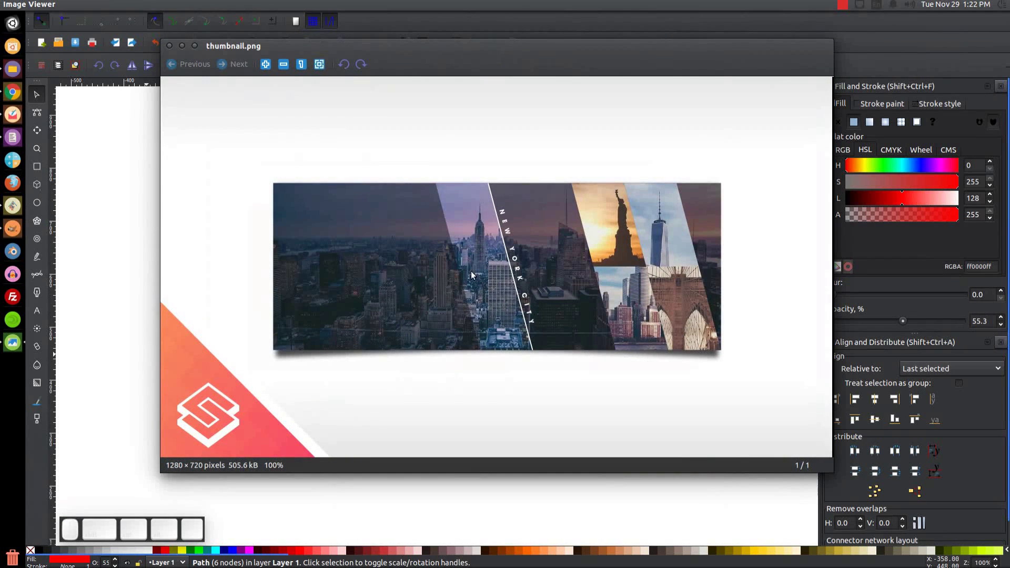
key(ctrl+w)
key(ctrl+d)
drag(459, 282, 480, 283)
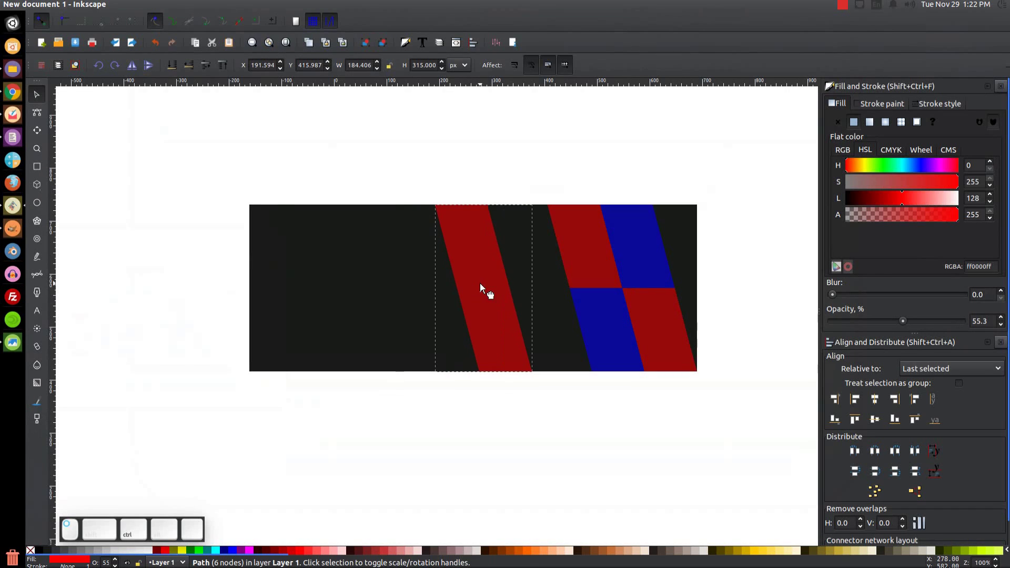
key(ctrl+z)
key(ctrl+d)
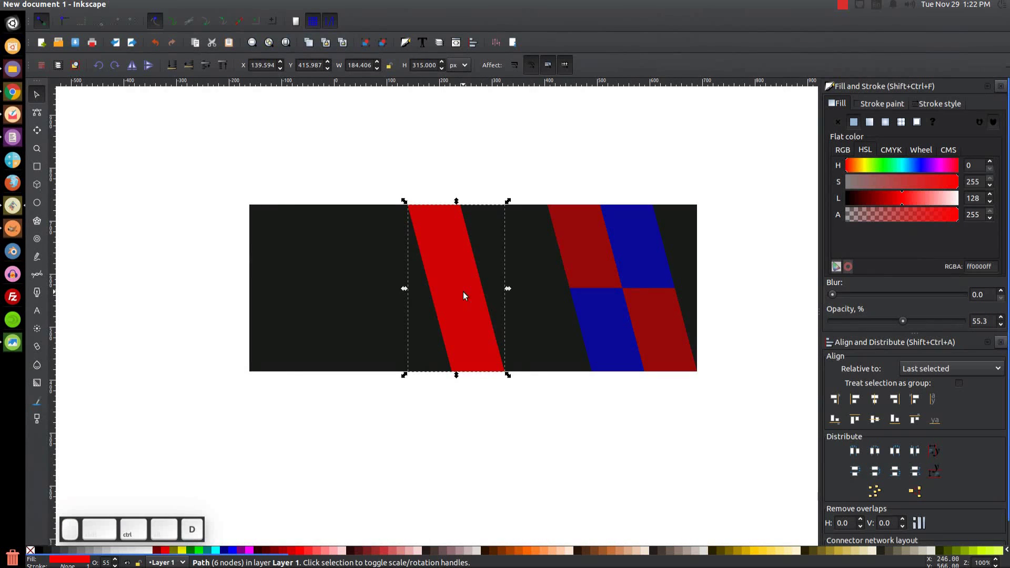
drag(446, 293, 504, 291)
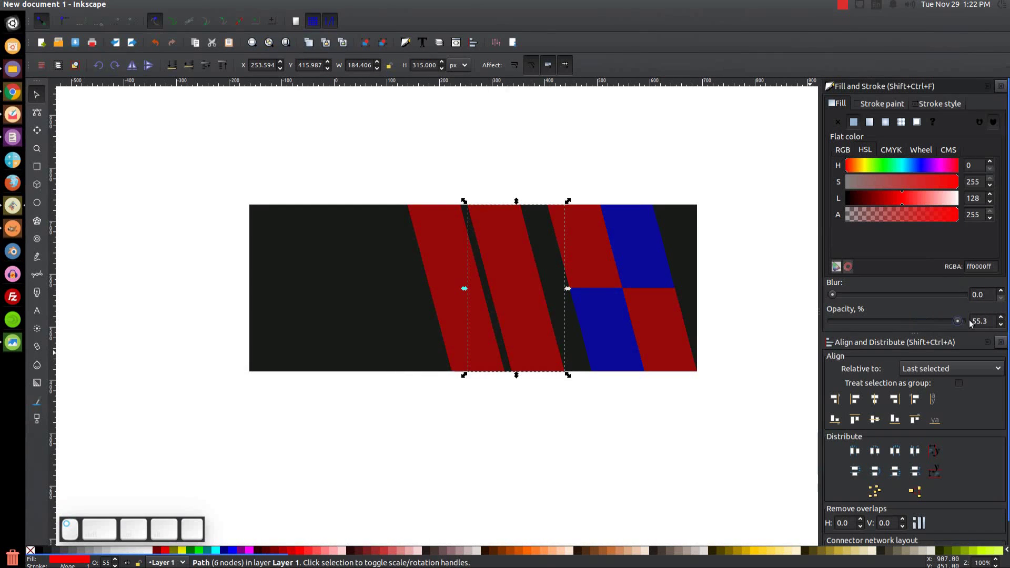
drag(903, 321, 966, 321)
- Make the stripe copy white and pull its right-edge nodes 72 px left into a thin line
click(150, 551)
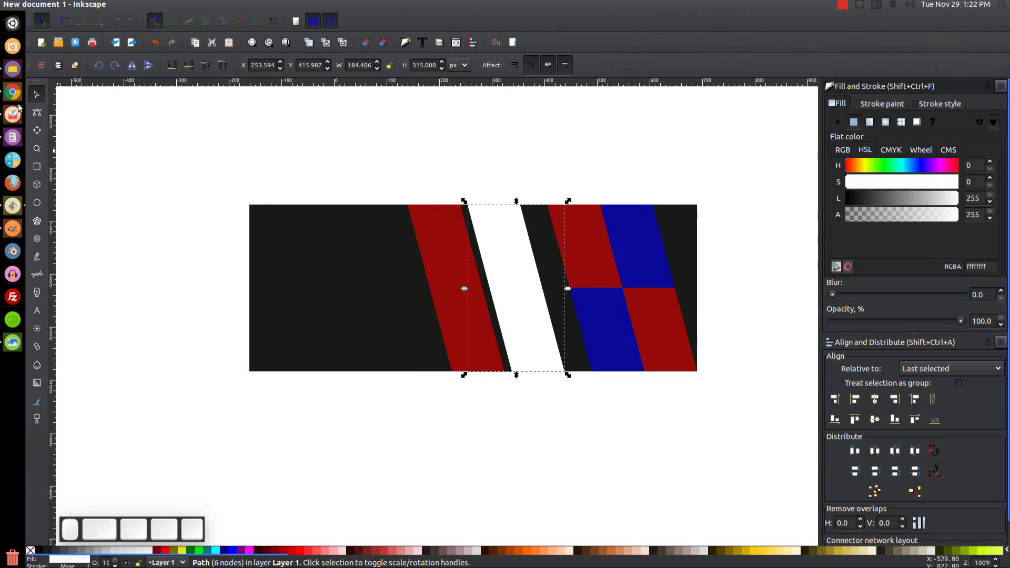
click(39, 114)
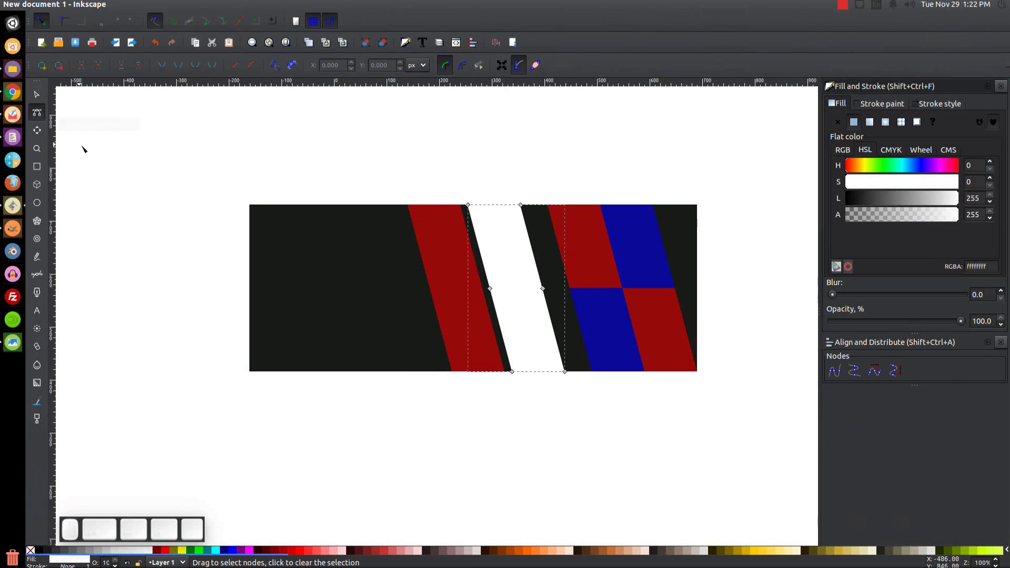
click(521, 204)
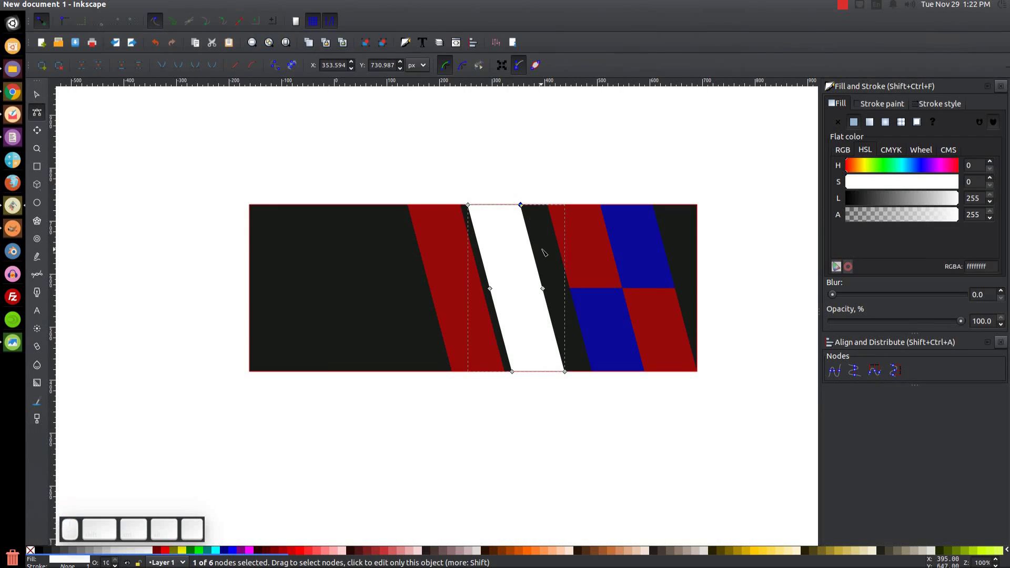
drag(529, 279, 570, 313)
drag(582, 396, 554, 353)
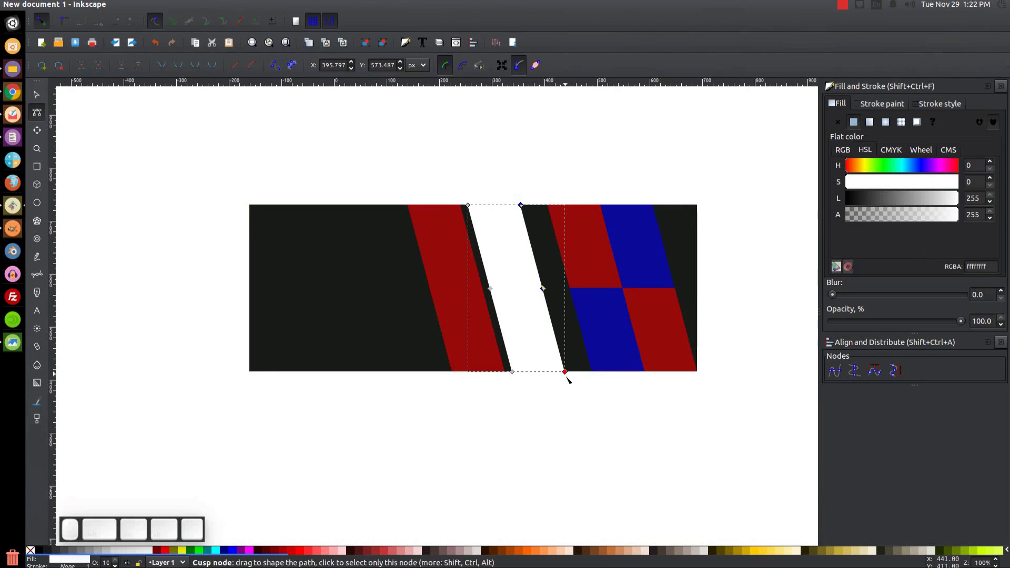
key(ctrl)
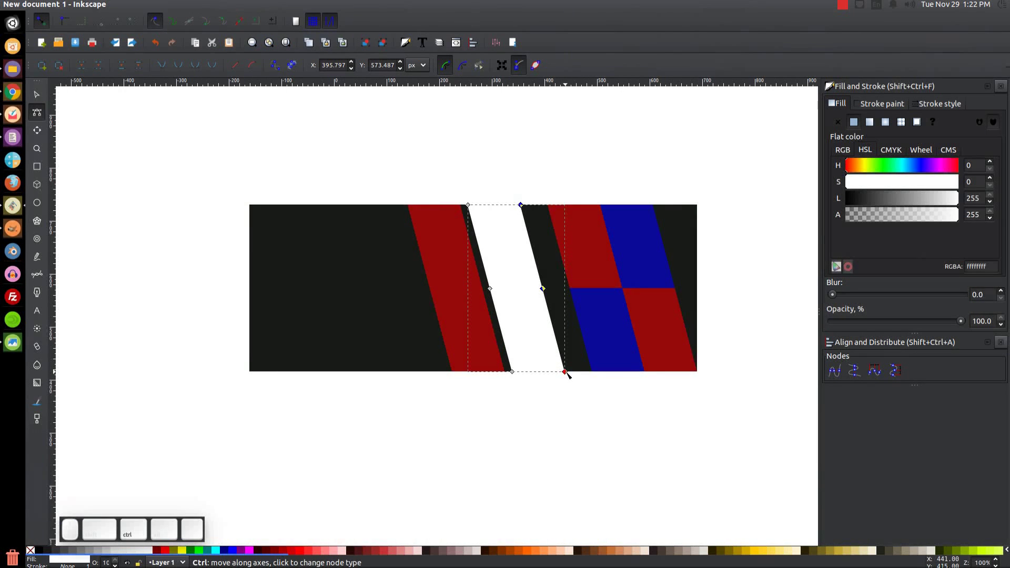
drag(565, 372, 517, 365)
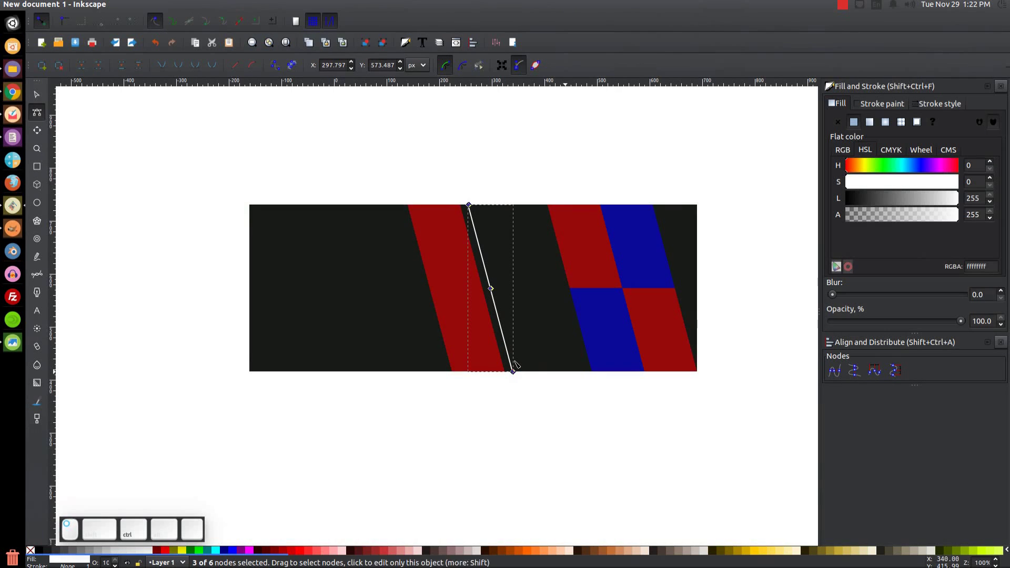
click(37, 94)
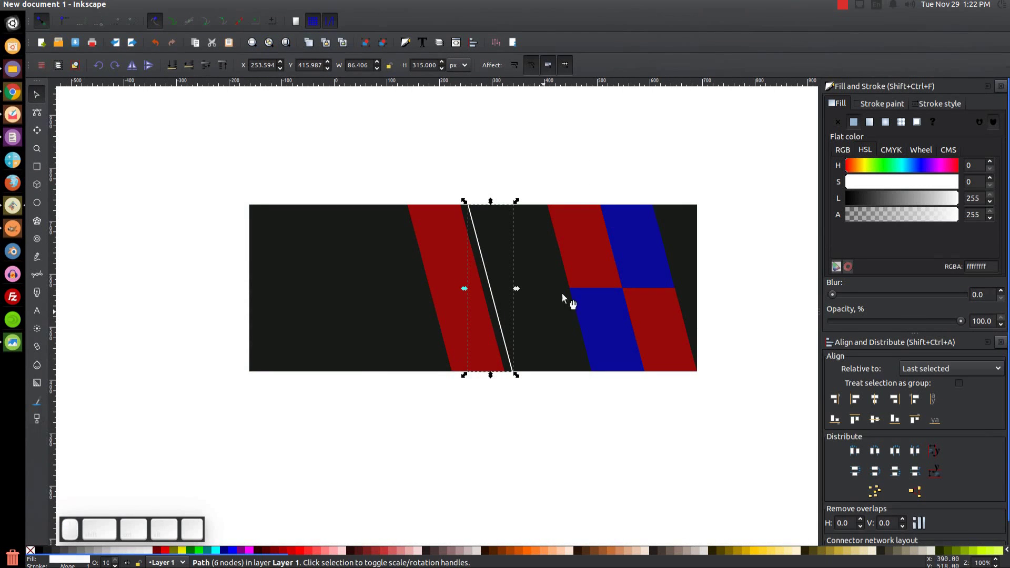
click(667, 159)
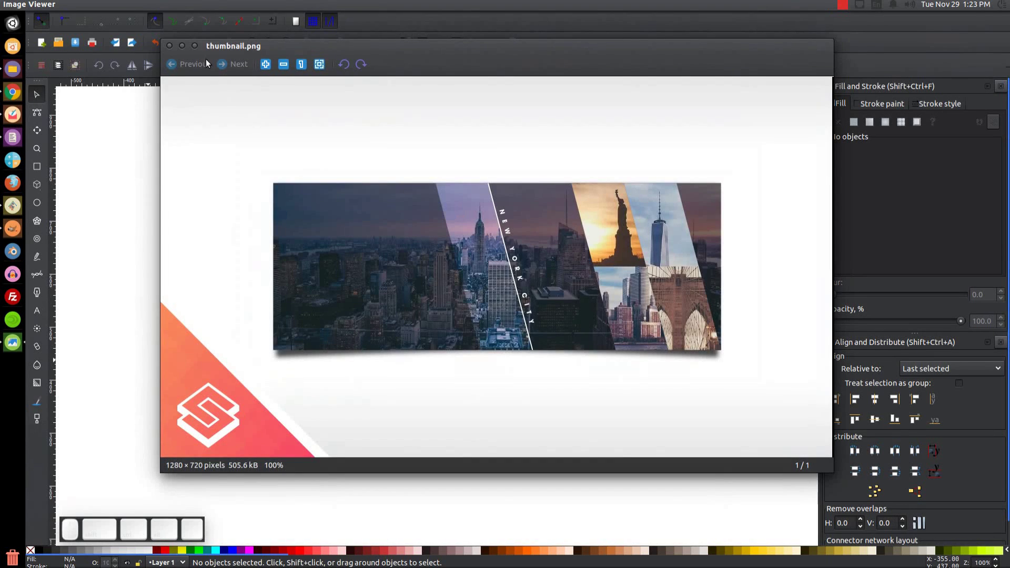
- Close the thumbnail.png viewer window to return to the Inkscape banner drawing
click(181, 47)
click(169, 46)
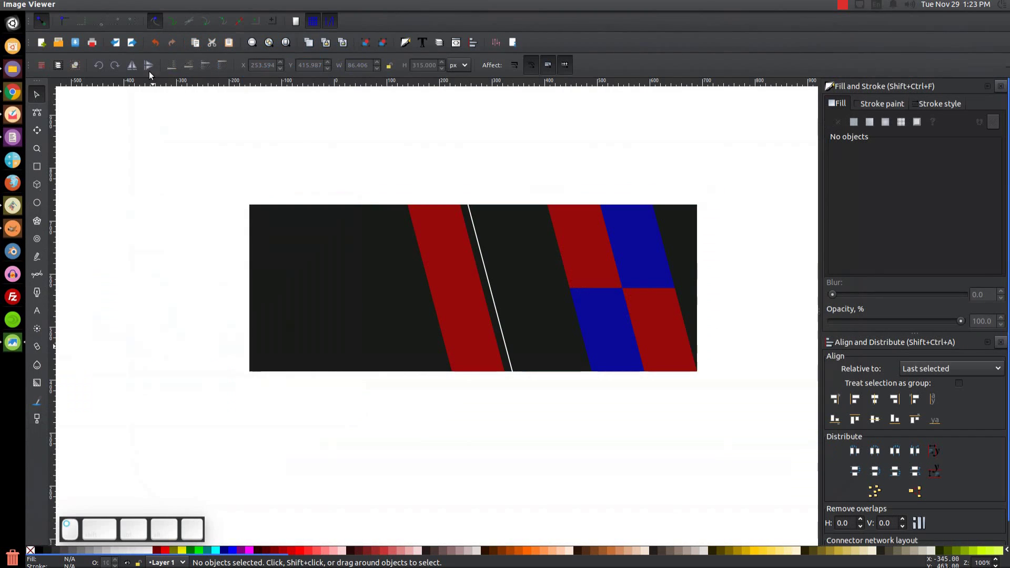
mouse_move(33, 4)
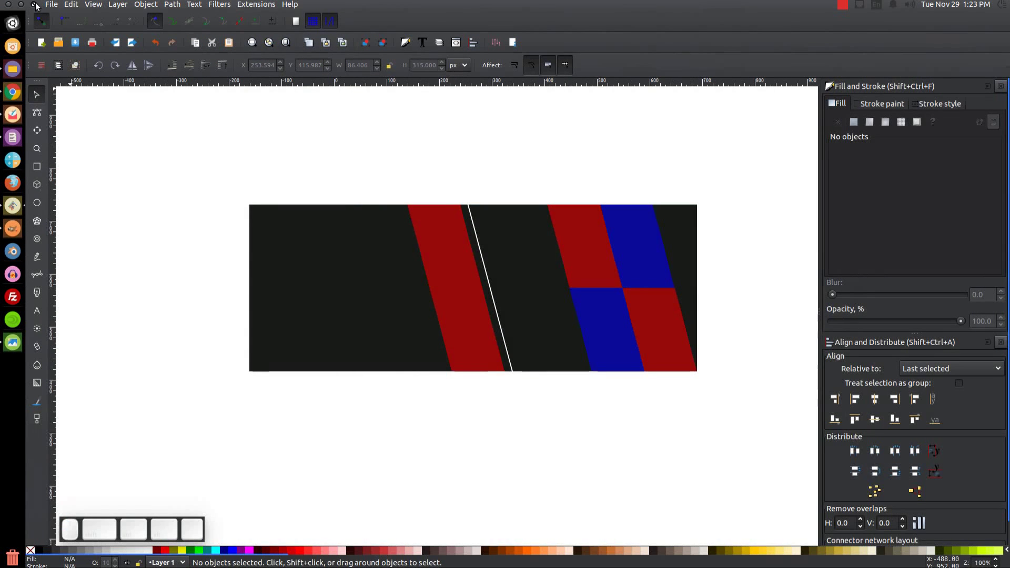
- Embed the new-york-city JPG from the desktop into the drawing at 1280 × 853 px
click(35, 4)
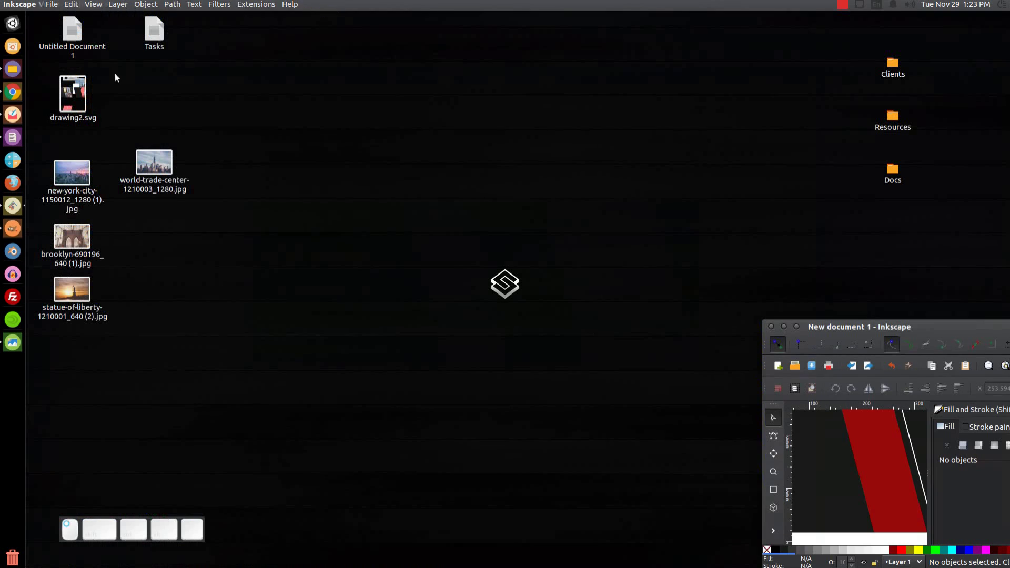
drag(878, 331, 691, 201)
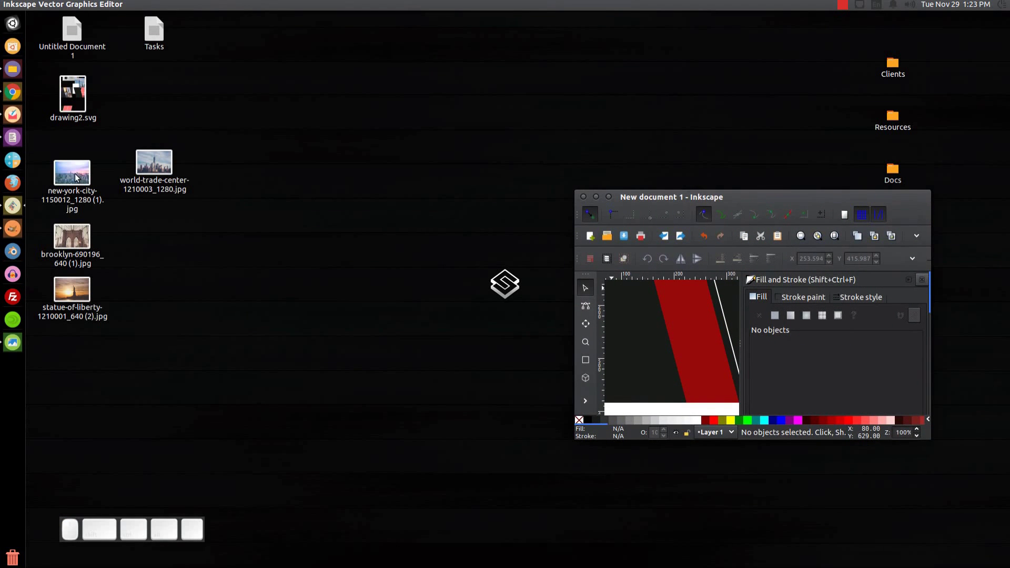
drag(77, 179, 695, 316)
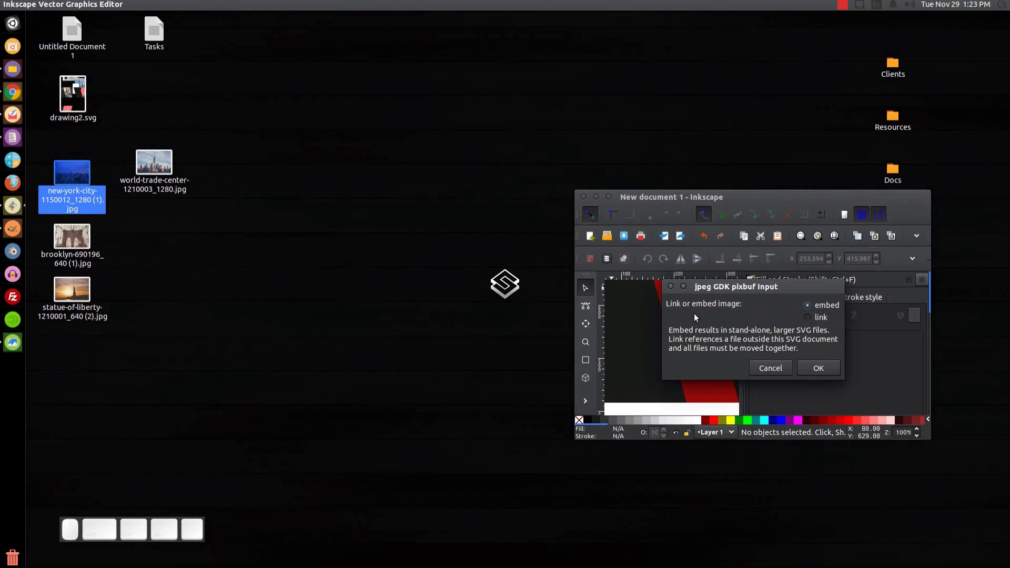
click(810, 369)
click(609, 197)
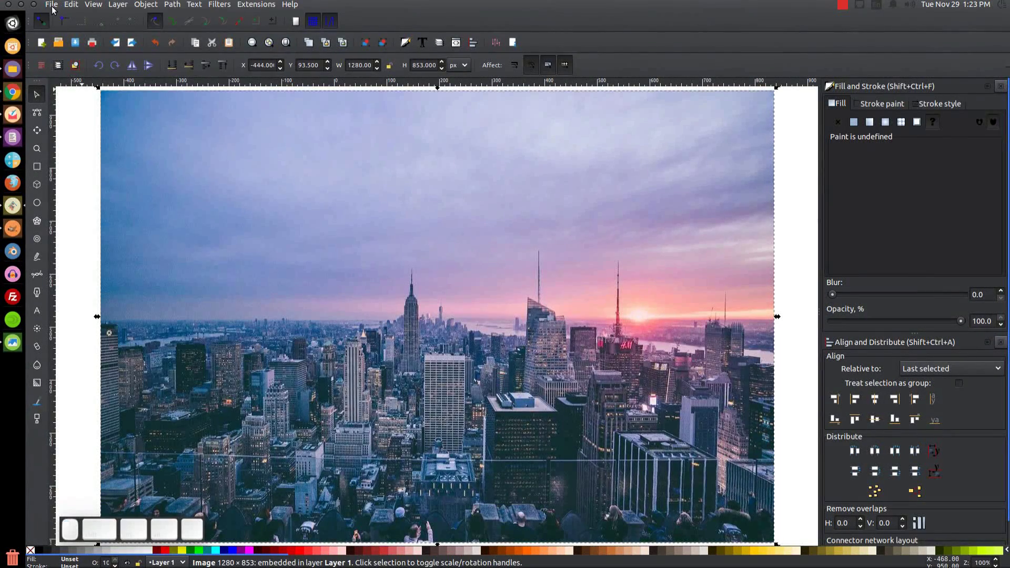
- Move the city photo up and send it behind the banner shapes
click(52, 5)
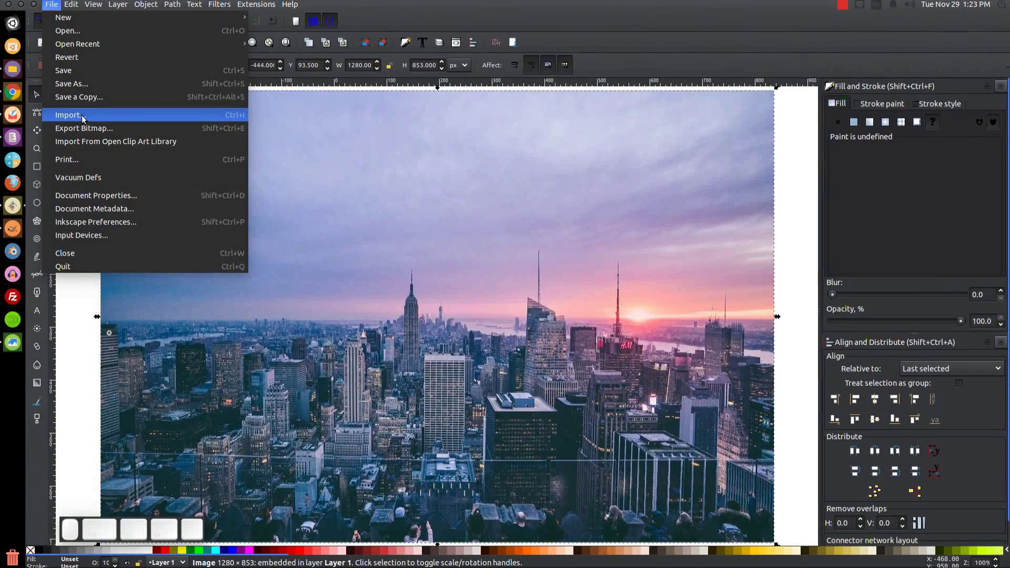
click(800, 276)
mouse_move(463, 295)
mouse_down()
mouse_move(482, 232)
mouse_move(547, 282)
mouse_move(460, 270)
mouse_move(496, 265)
mouse_up()
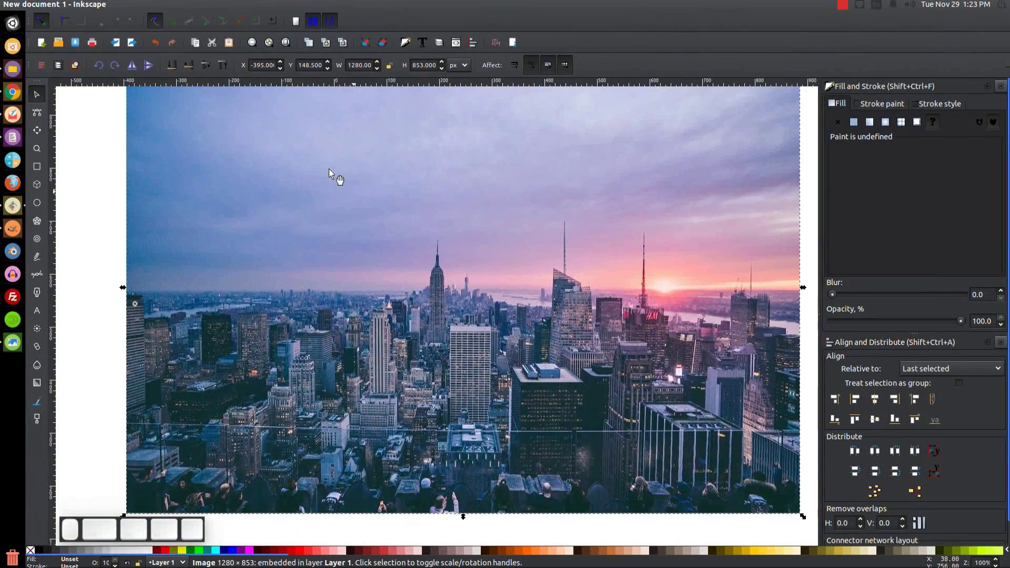
click(172, 67)
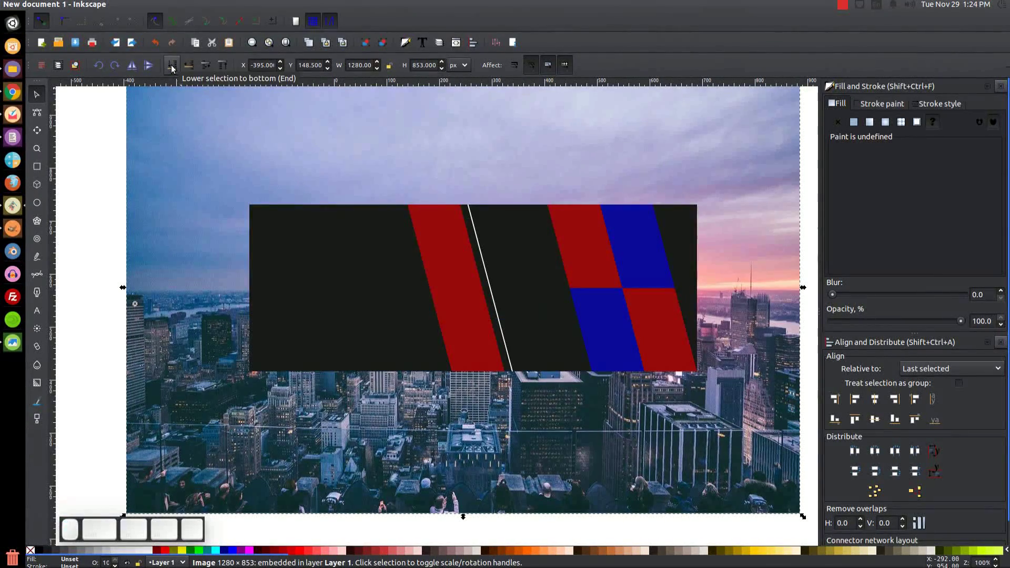
- Set the black rectangle's opacity to about 75% and select the city photo behind it
click(345, 224)
drag(961, 321, 929, 322)
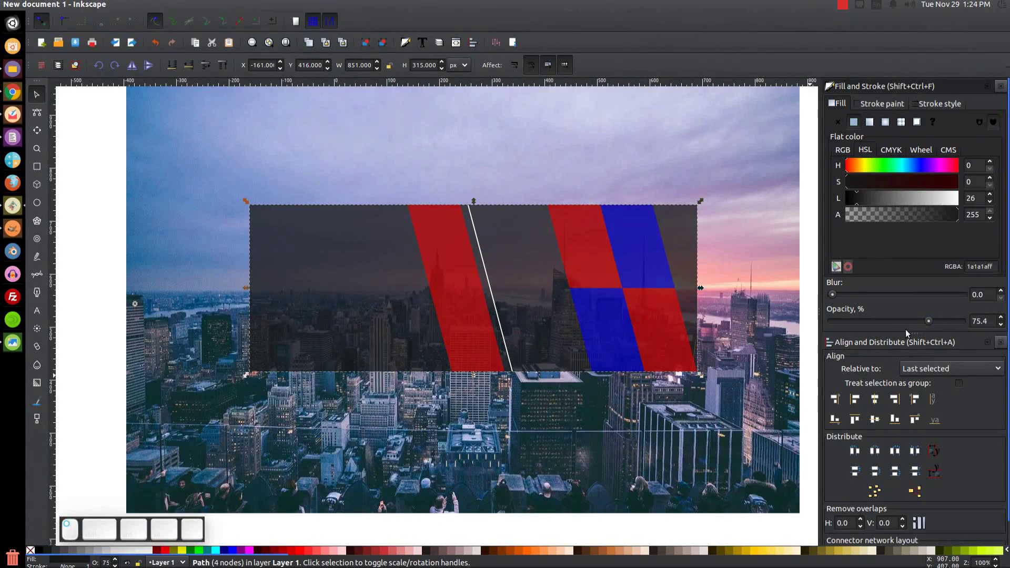
mouse_move(183, 212)
mouse_down()
mouse_move(179, 184)
mouse_move(178, 206)
mouse_up()
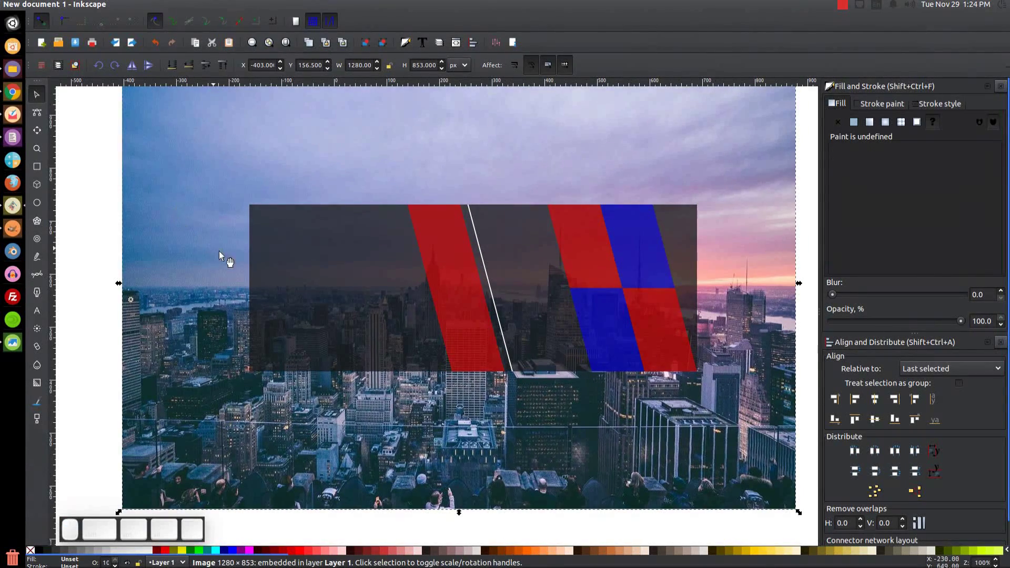
key(shift)
- Centre the city photo on the dark rectangle horizontally and vertically
shift+click(336, 251)
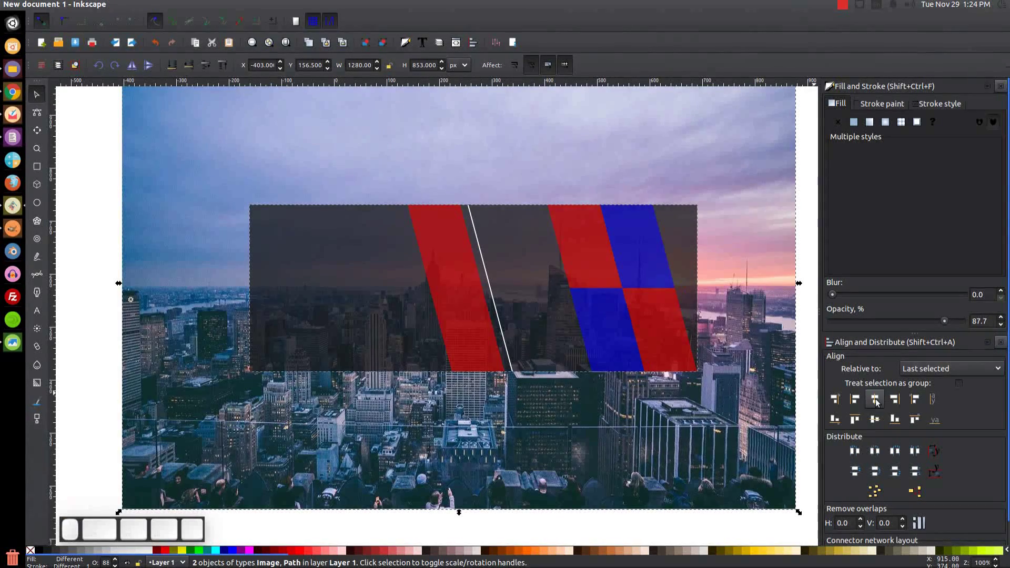
click(874, 419)
click(874, 418)
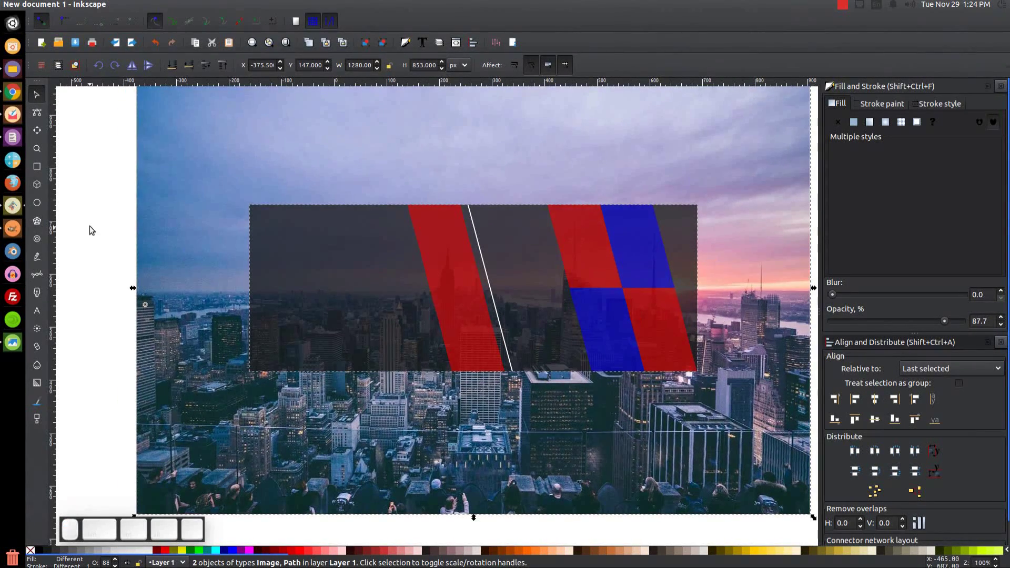
- Scale the city photo down evenly to fit the banner width
click(103, 221)
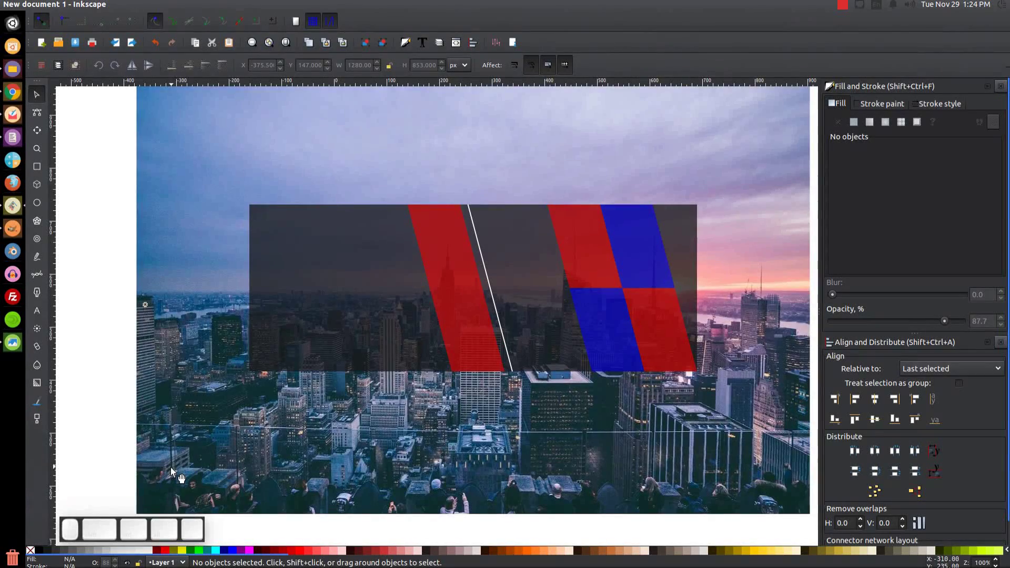
click(196, 225)
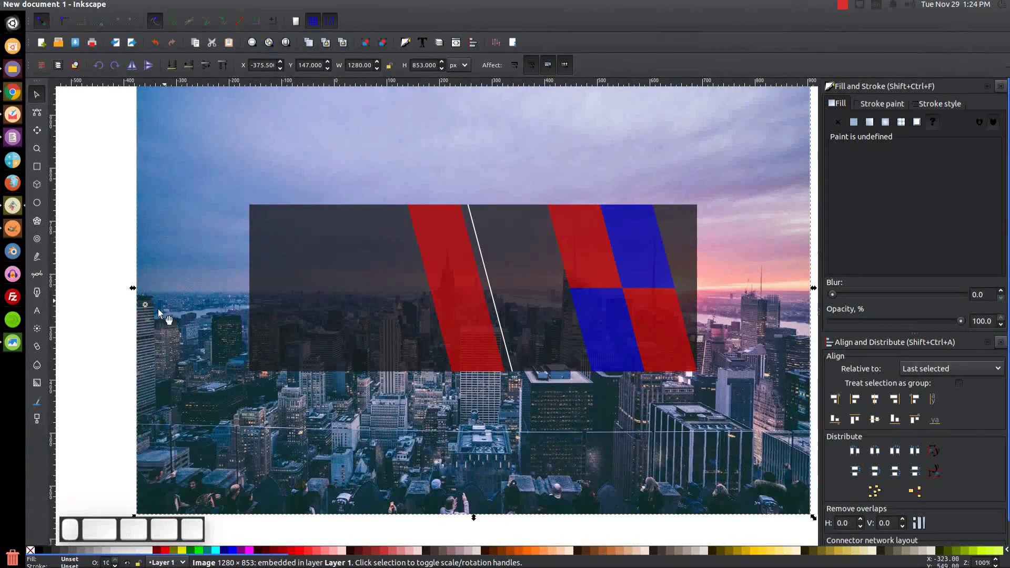
drag(132, 290, 241, 297)
scroll(729, 248, up, 3)
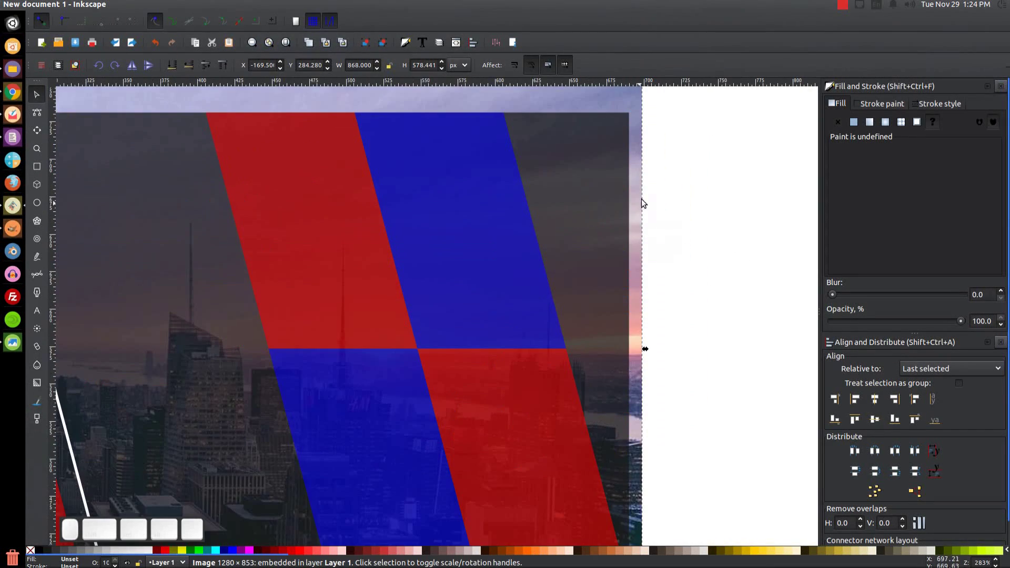
click(614, 197)
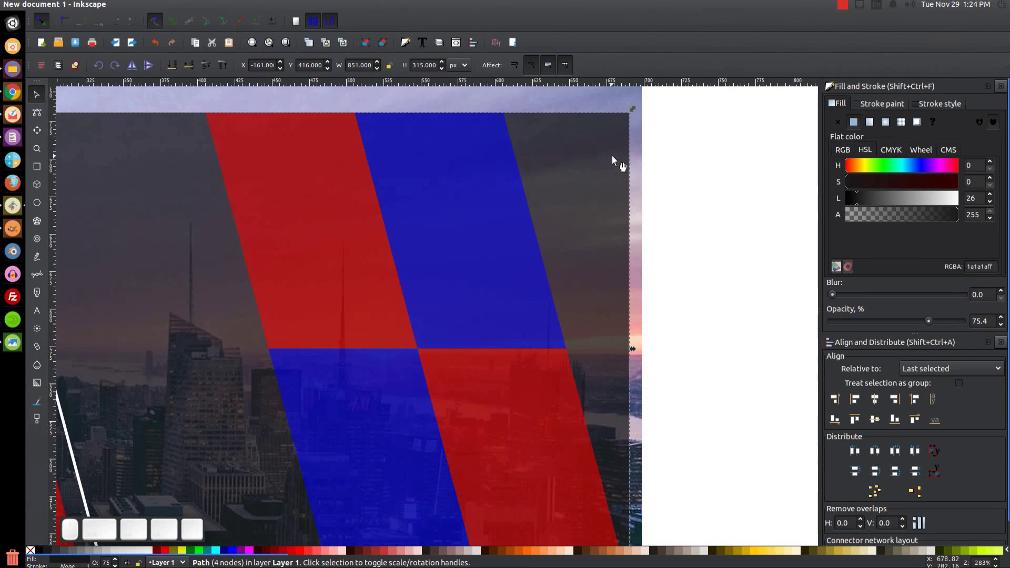
click(646, 208)
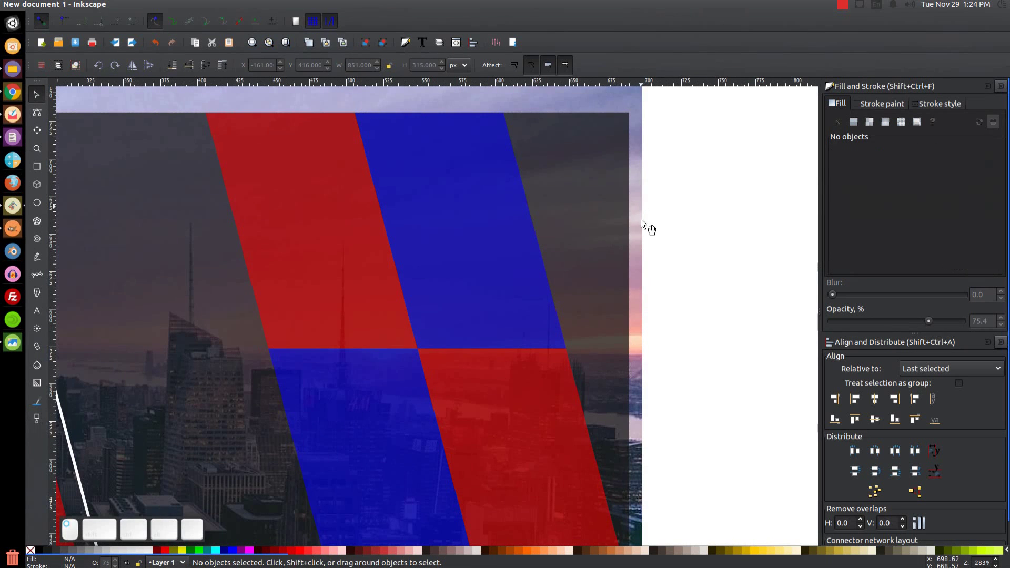
click(642, 436)
mouse_move(648, 349)
mouse_down()
mouse_move(630, 352)
mouse_move(643, 352)
mouse_up()
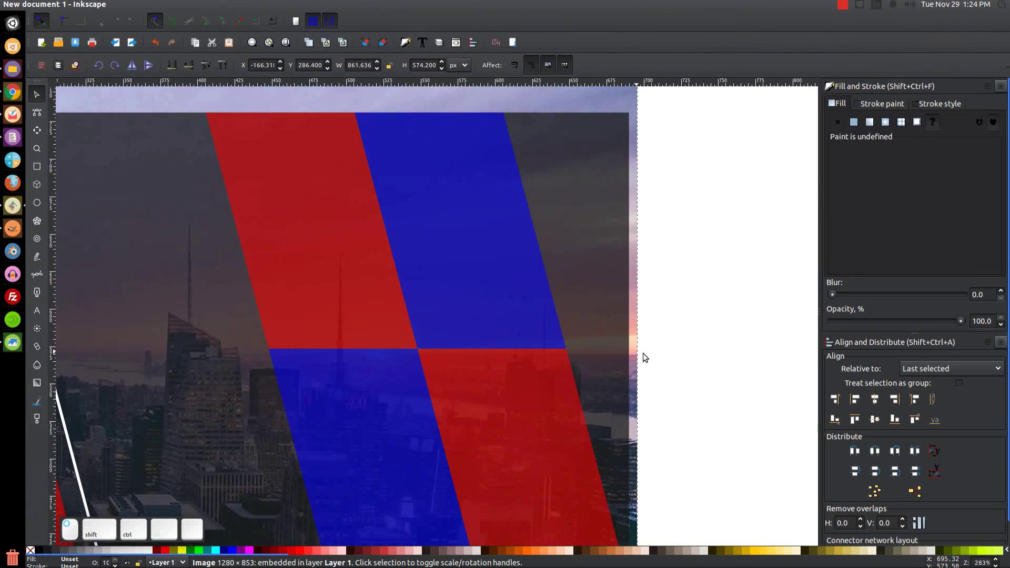
drag(417, 371, 692, 356)
key(1)
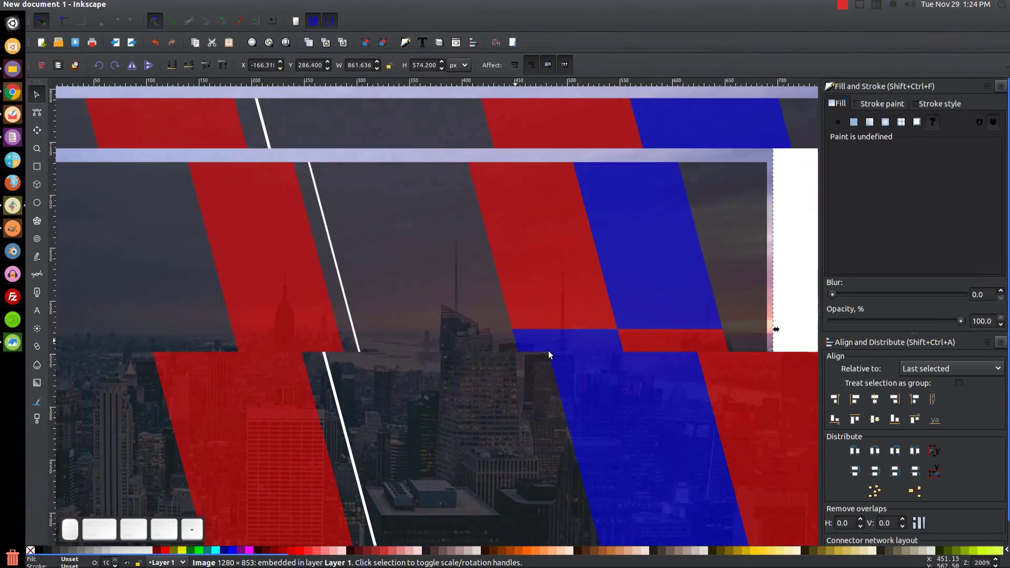
- Raise the city photo vertically so sky shows above the banner
drag(472, 348, 570, 355)
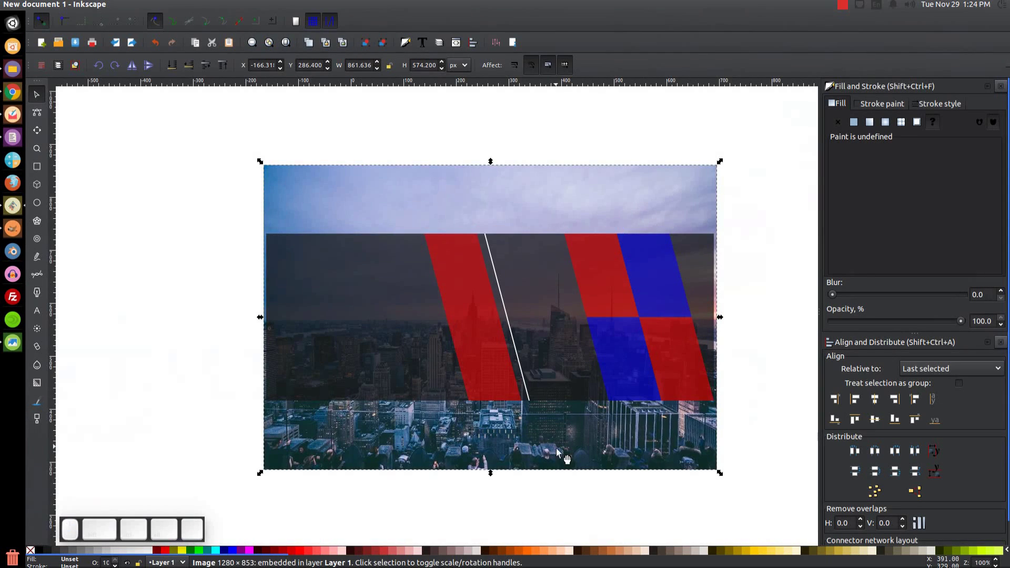
drag(555, 454, 562, 420)
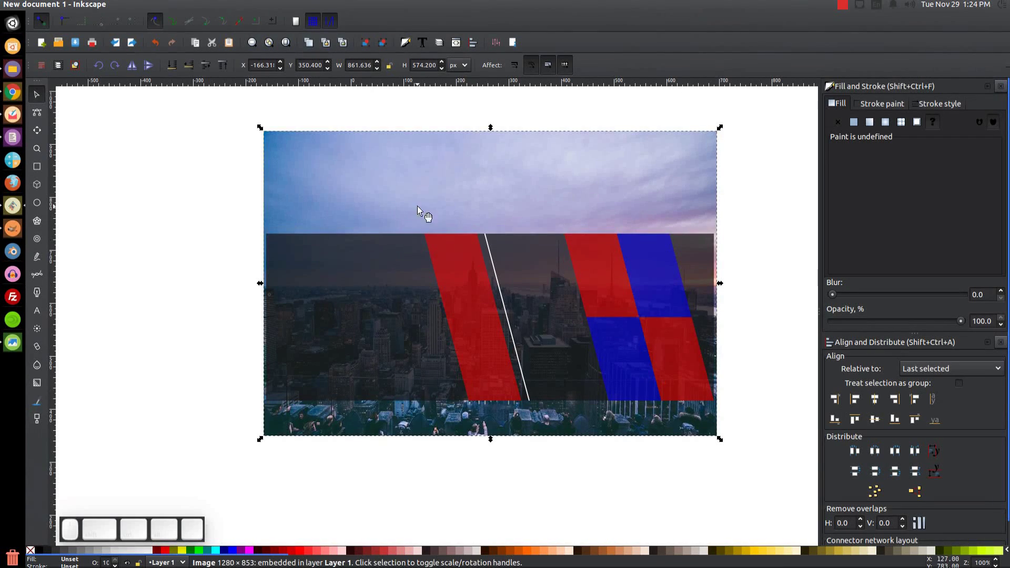
drag(553, 153, 554, 237)
drag(554, 238, 558, 151)
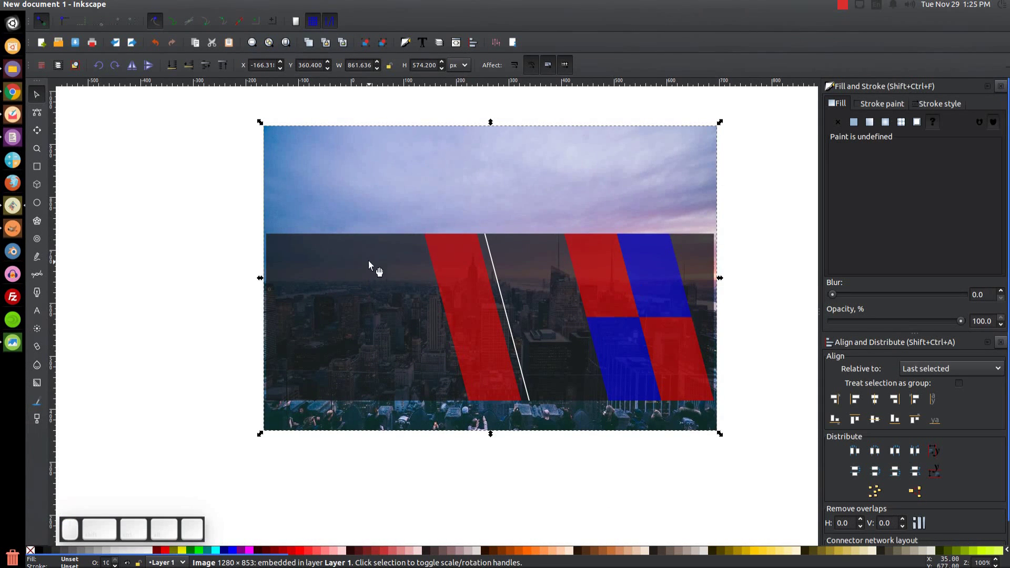
- Duplicate the dark rectangle so a copy sits on top of the stripes
click(367, 247)
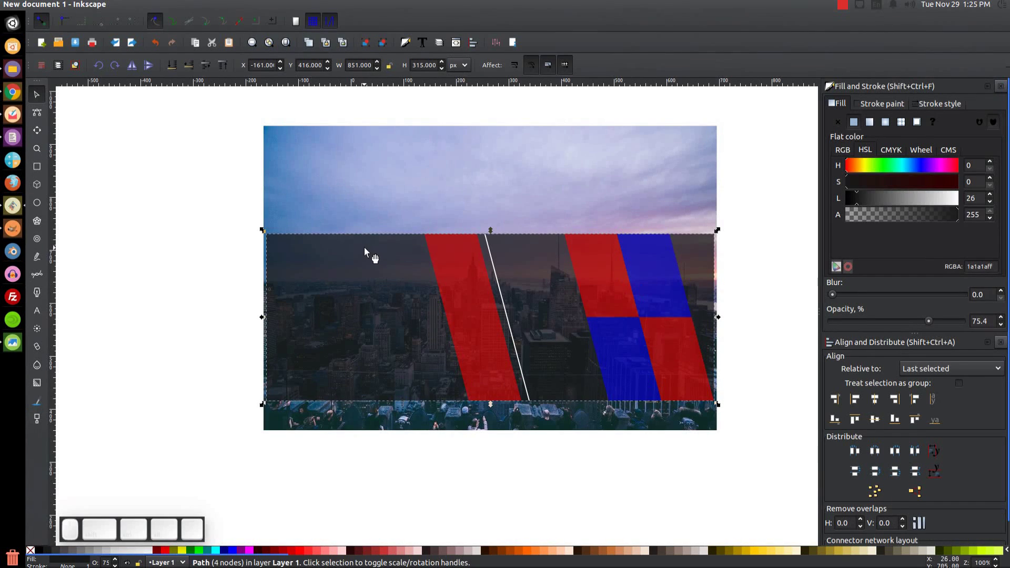
key(ctrl)
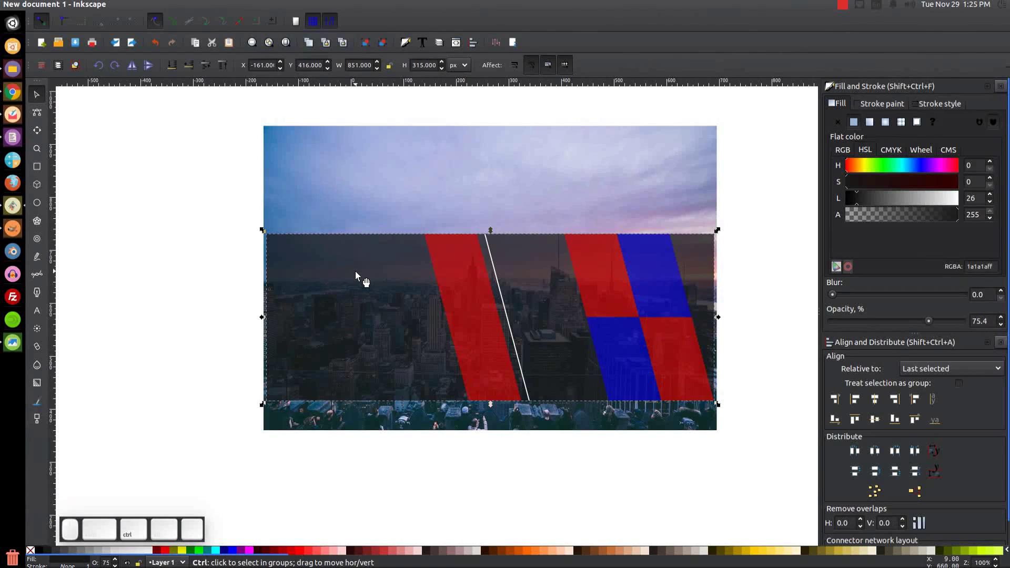
key(Home)
key(shift)
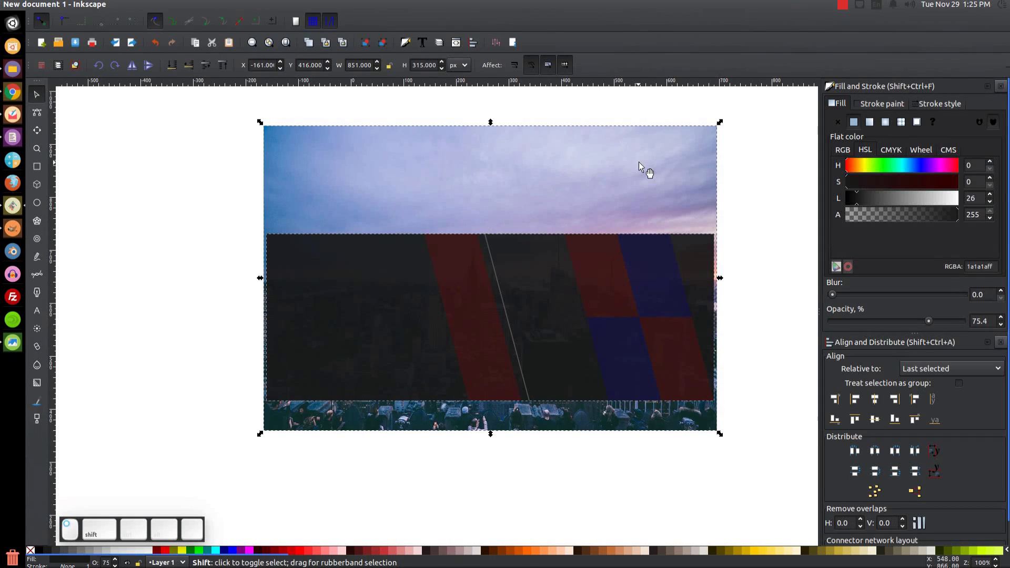
- Clip the city photo to the rectangle copy with Object > Clip > Set
shift+click(639, 162)
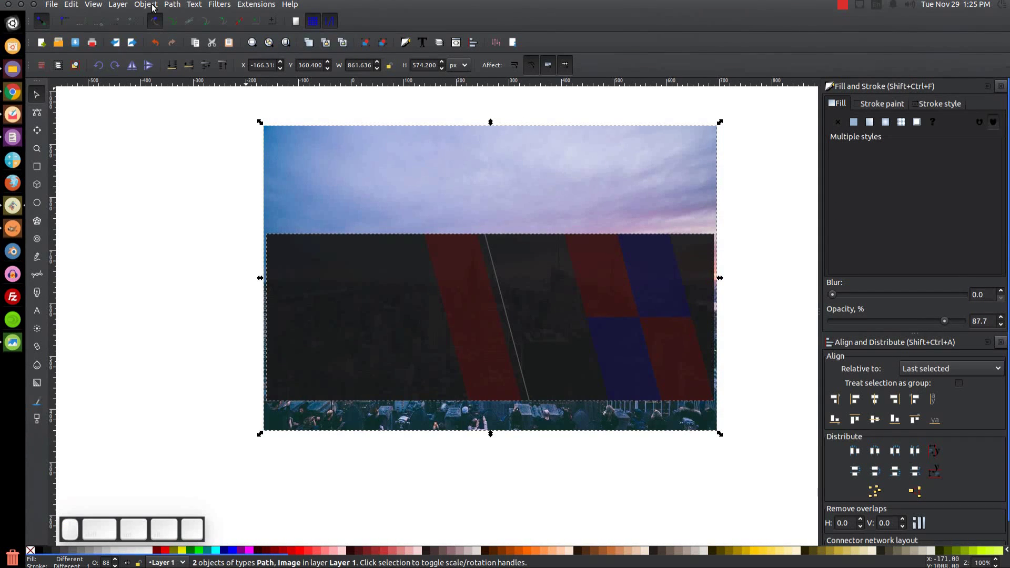
click(152, 7)
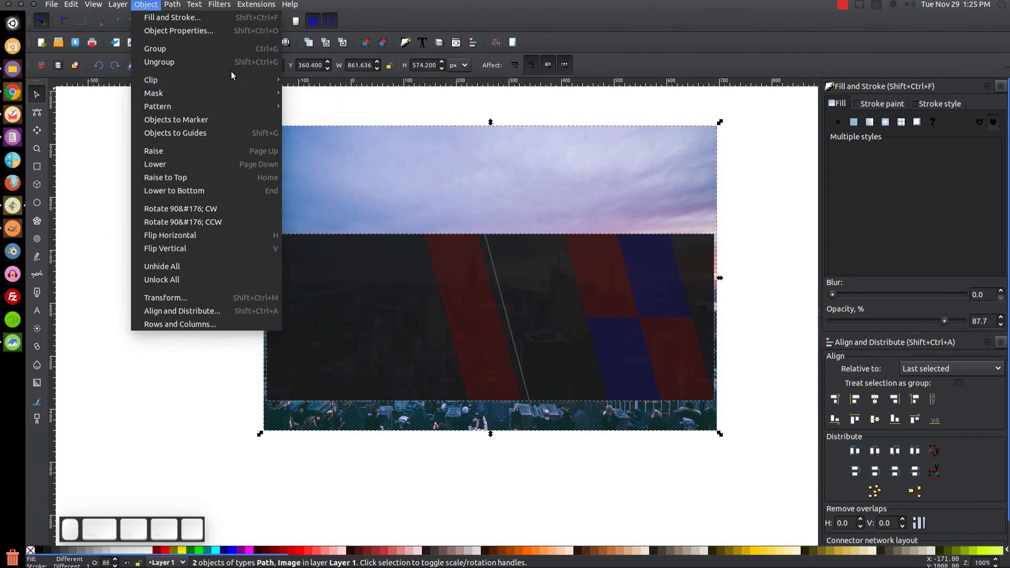
mouse_move(233, 79)
click(298, 80)
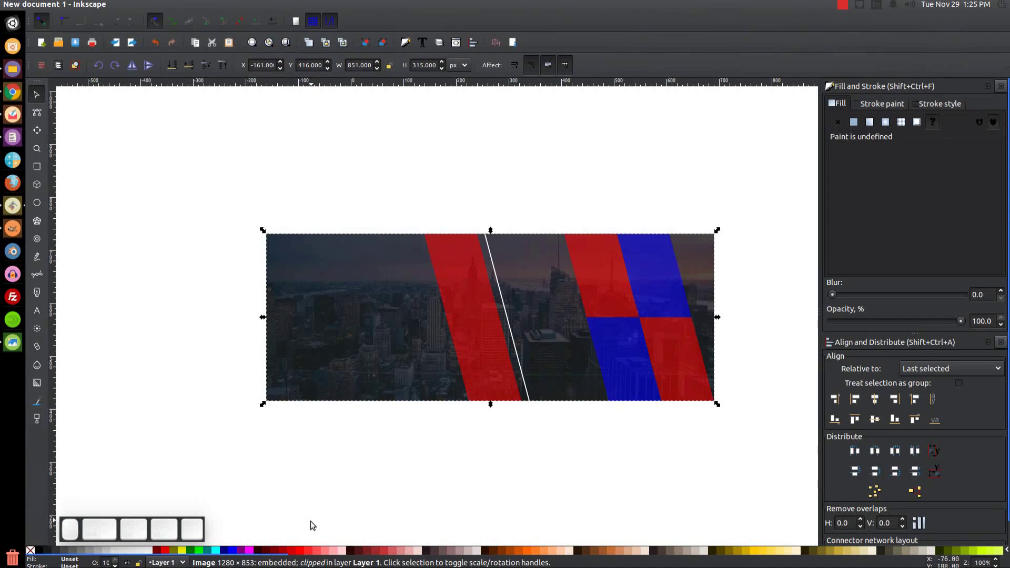
- Set the dark overlay's opacity to 71.7% and reopen thumbnail.png for reference
click(361, 277)
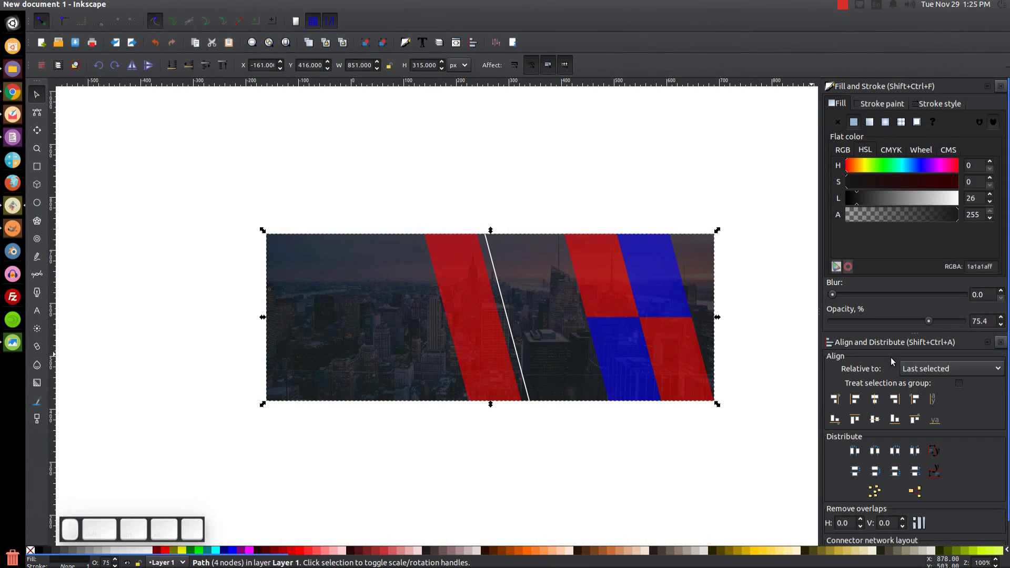
click(916, 322)
mouse_move(916, 323)
mouse_down()
mouse_move(871, 324)
mouse_move(948, 324)
mouse_move(934, 324)
mouse_up()
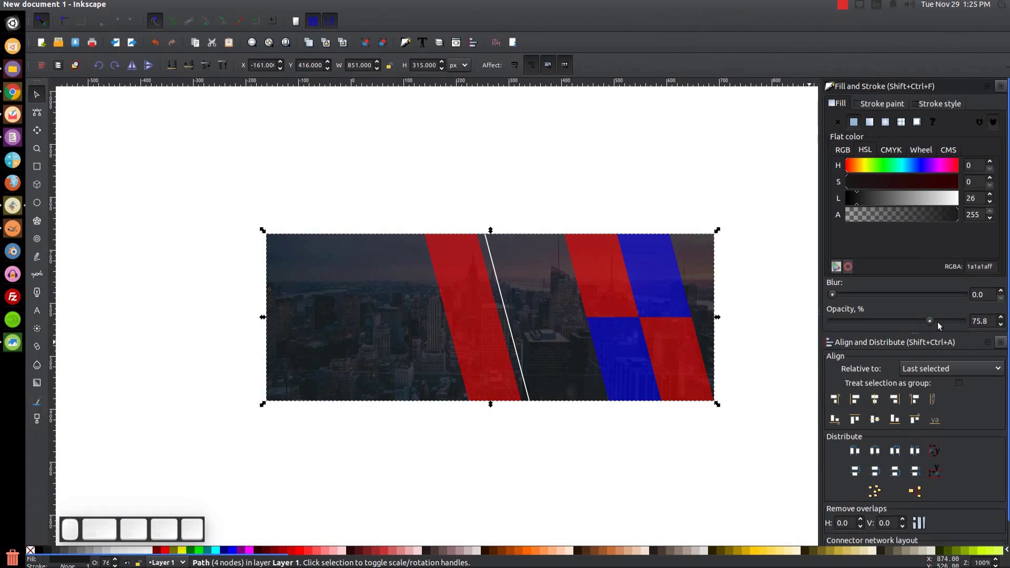
drag(927, 323, 924, 322)
click(13, 343)
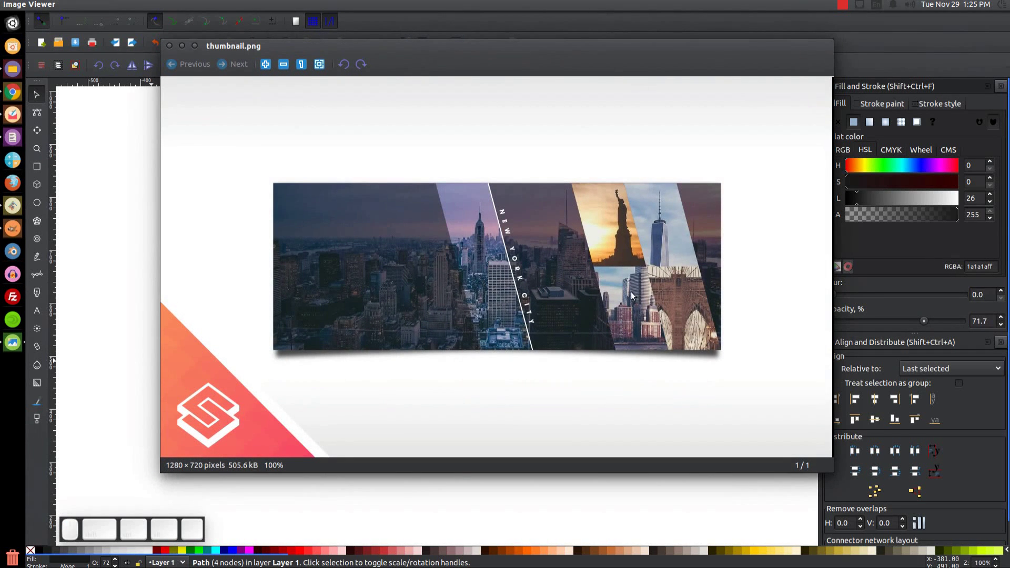
- Union the two blue parallelograms into one path and shrink the Inkscape window
click(182, 47)
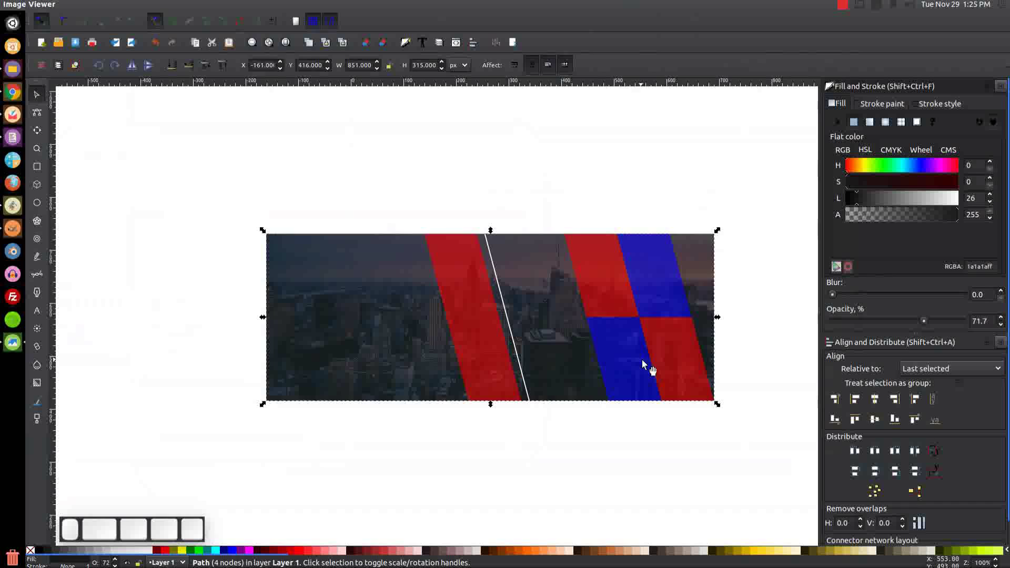
click(629, 334)
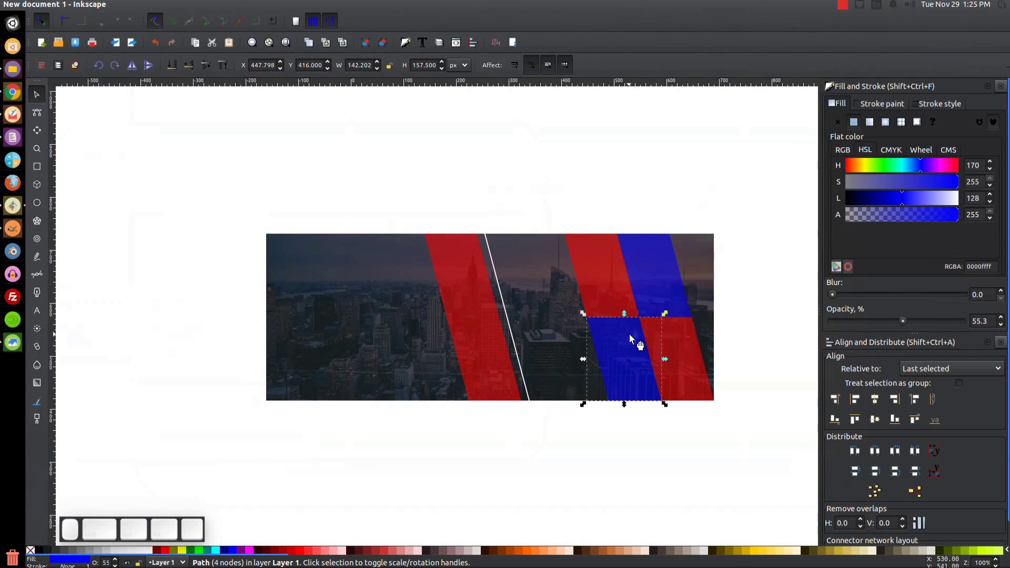
shift+click(653, 256)
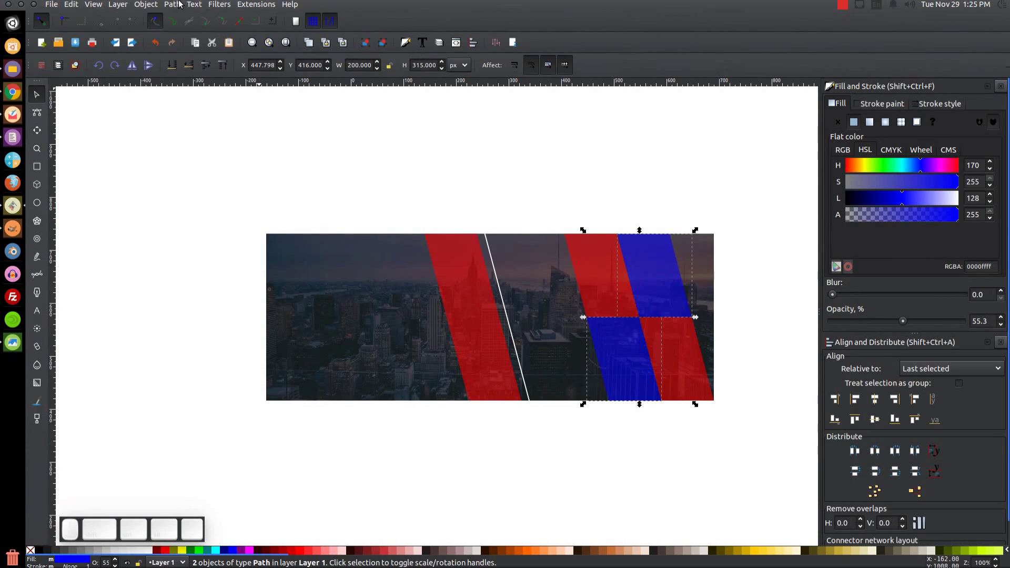
click(174, 6)
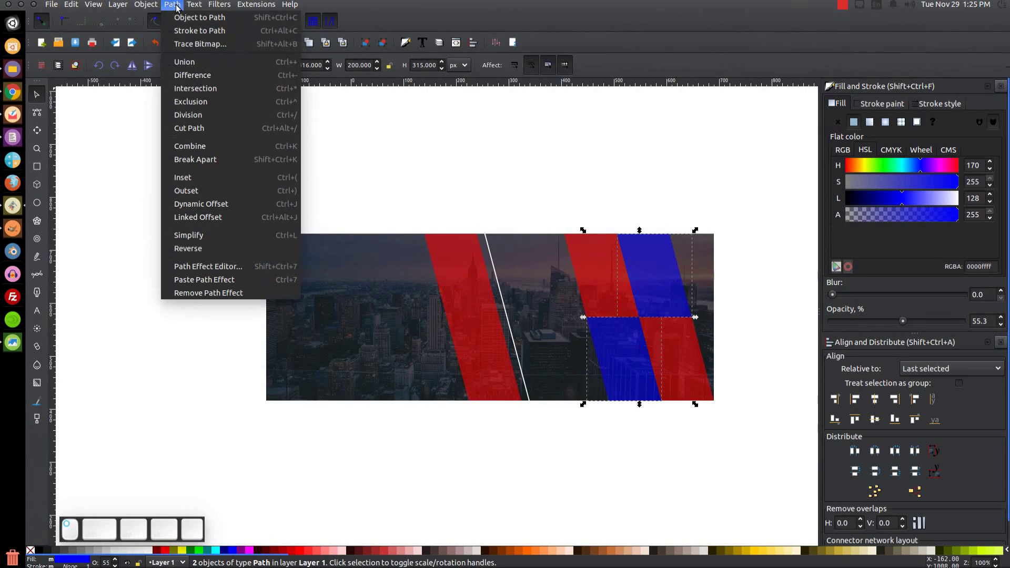
click(186, 62)
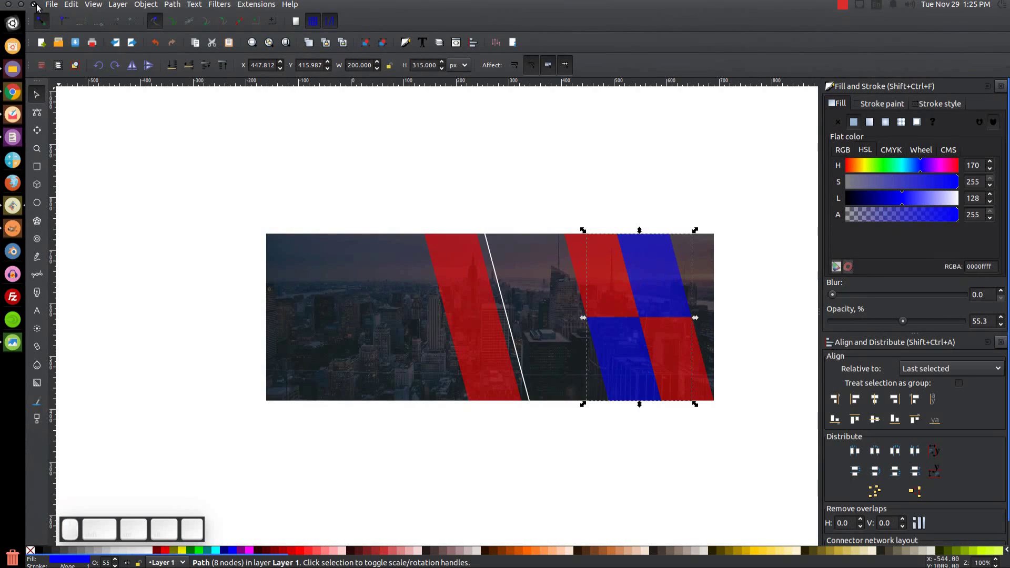
click(34, 5)
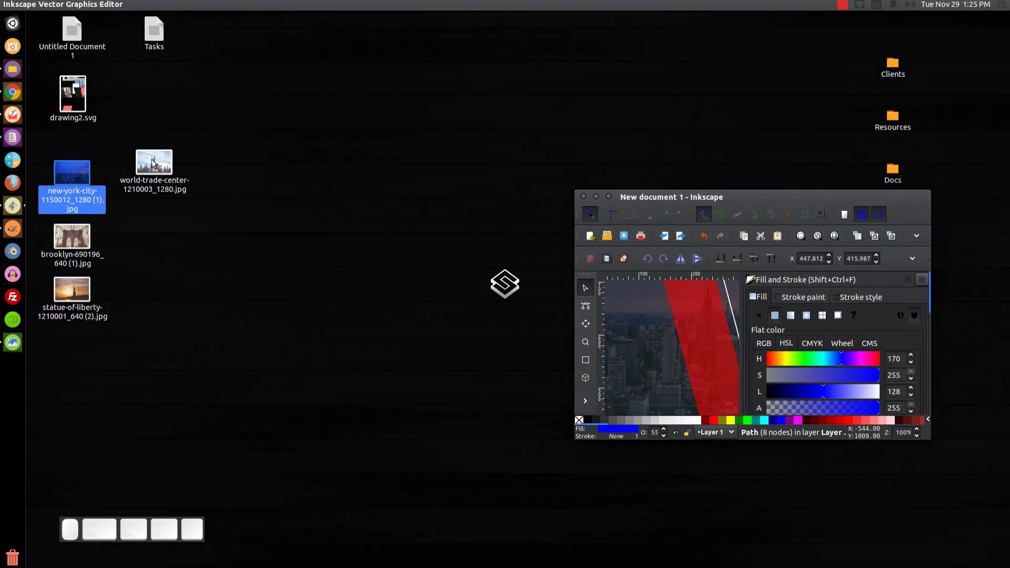
- Embed the World Trade Center photo from the desktop into the drawing
click(153, 162)
drag(154, 163, 698, 316)
click(819, 368)
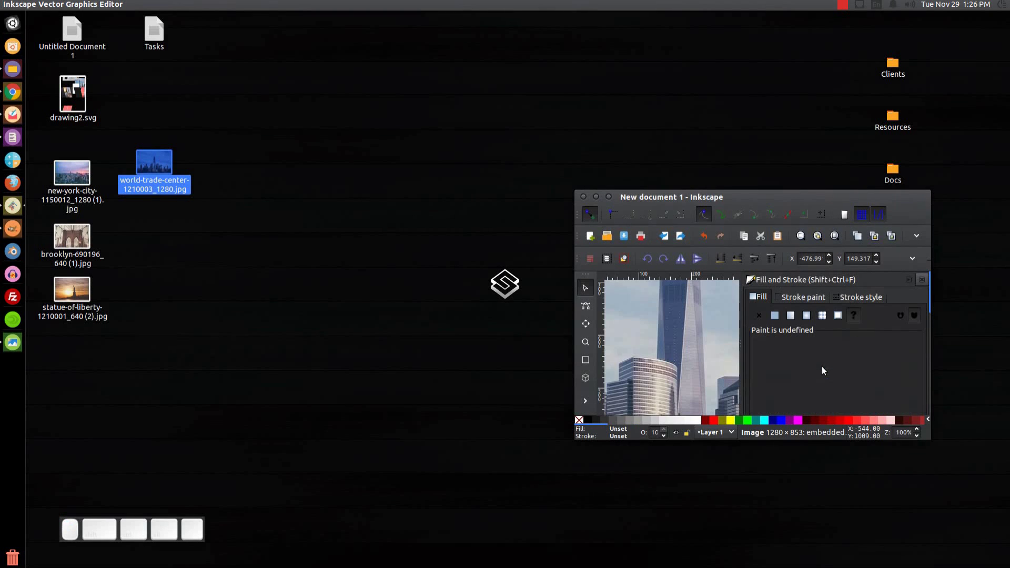
click(609, 197)
- Scale the WTC photo to 512 wide and position it beside the dark photo
drag(604, 221, 573, 297)
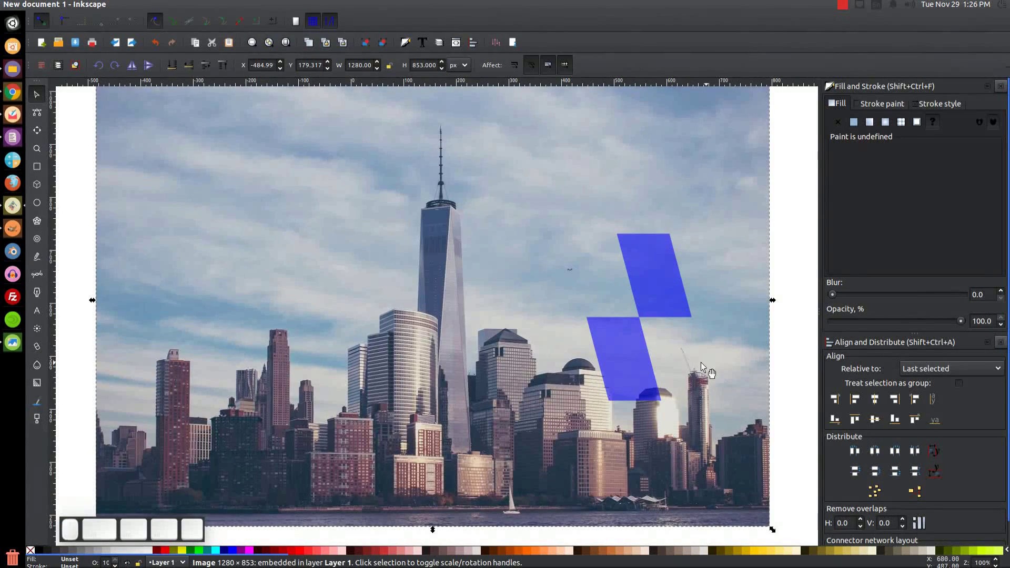
drag(386, 292, 601, 321)
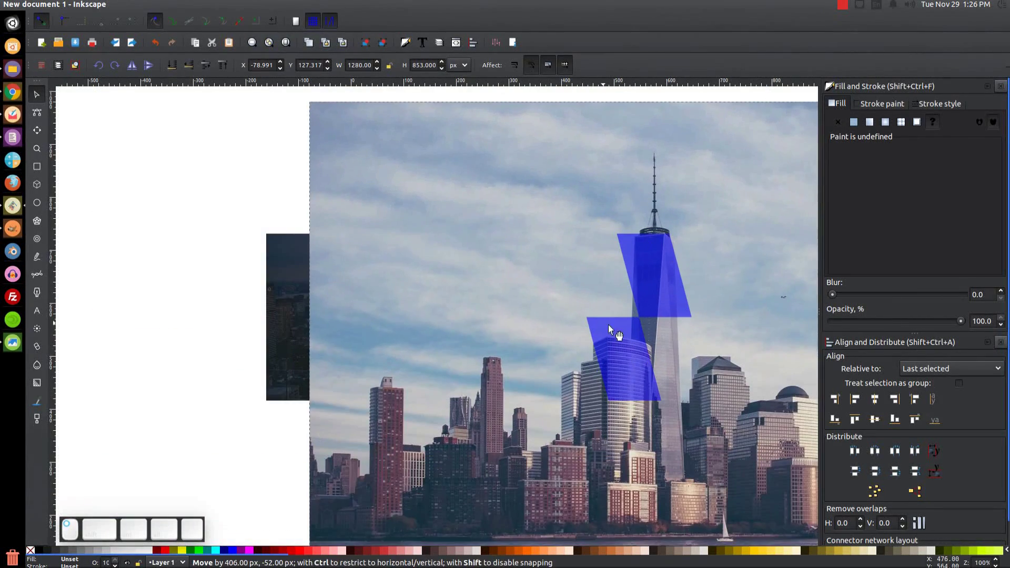
scroll(560, 275, right, 4)
scroll(560, 275, right, 2)
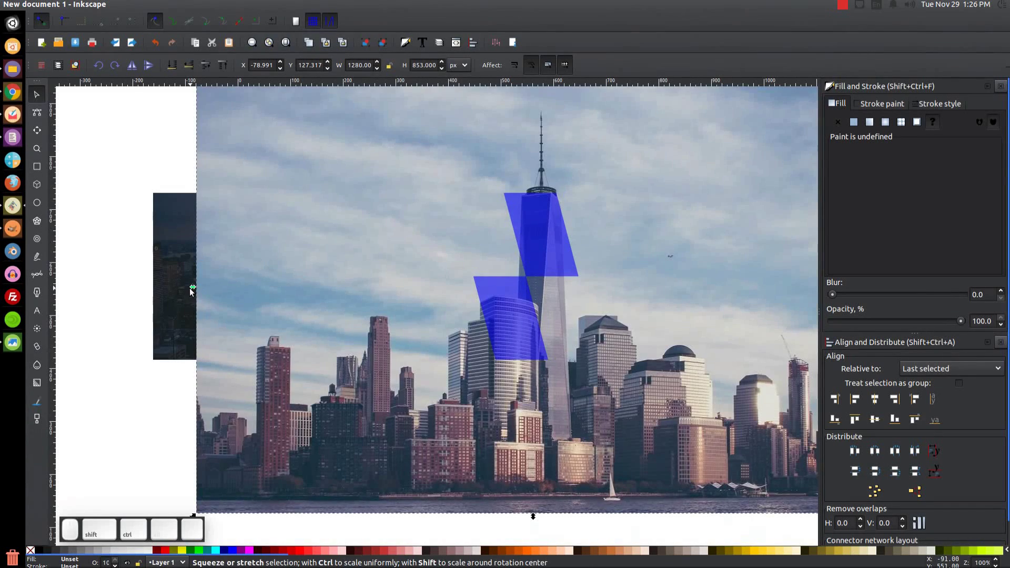
drag(190, 289, 387, 287)
drag(639, 344, 647, 325)
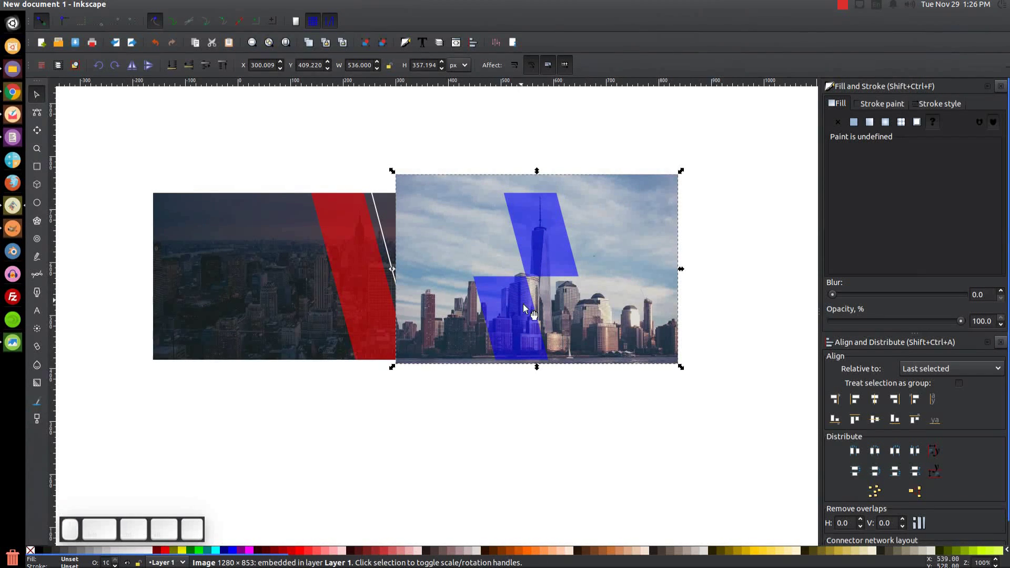
drag(591, 305, 592, 302)
drag(683, 268, 678, 269)
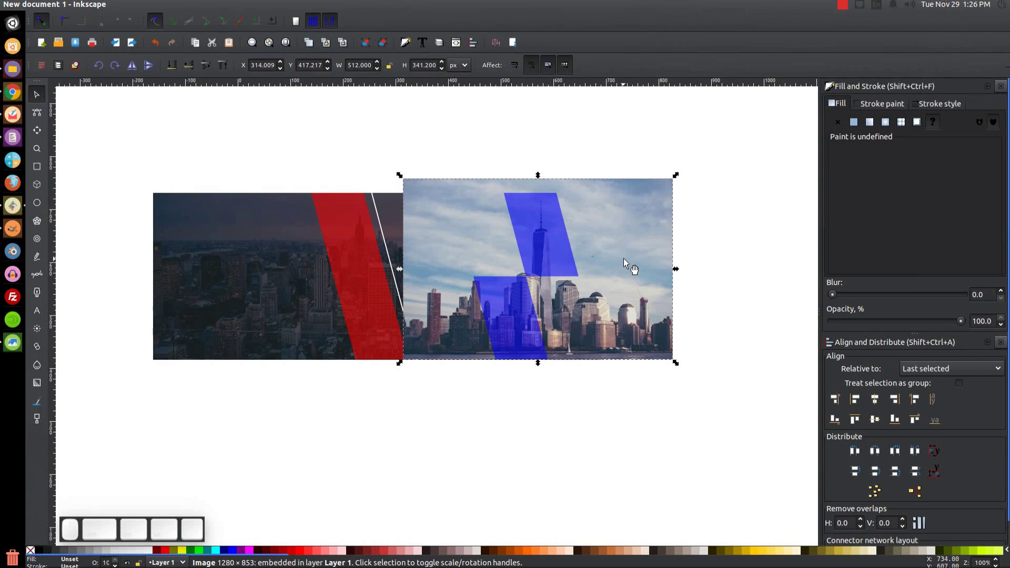
drag(623, 259, 624, 262)
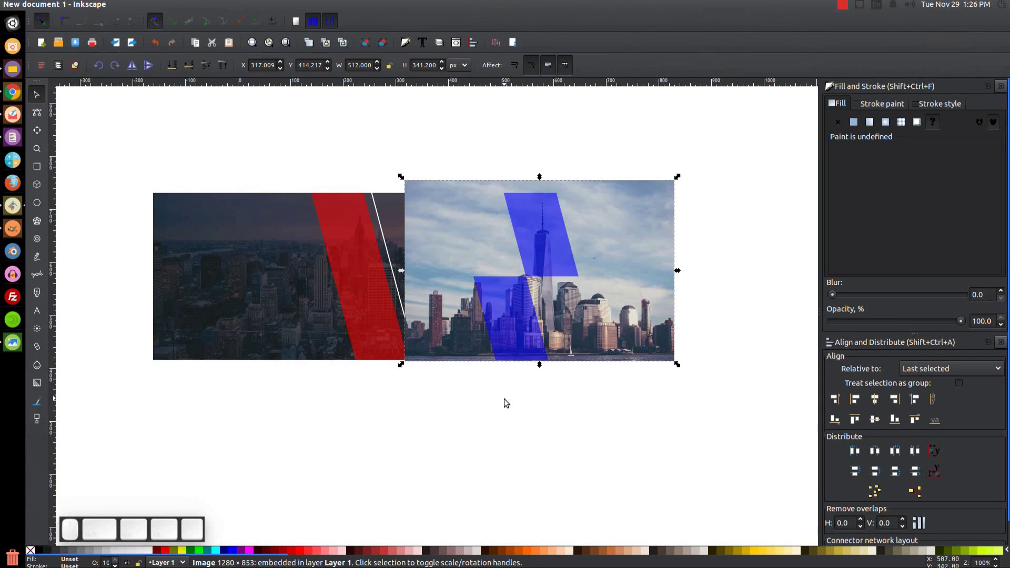
- Clip the WTC photo to the merged blue parallelogram path
key(shift)
shift+click(544, 206)
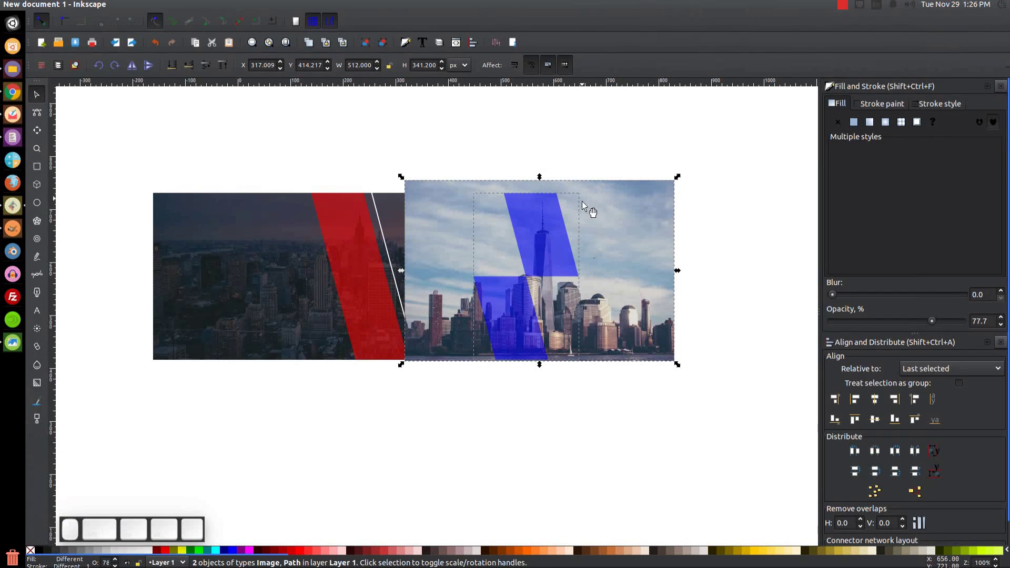
click(146, 4)
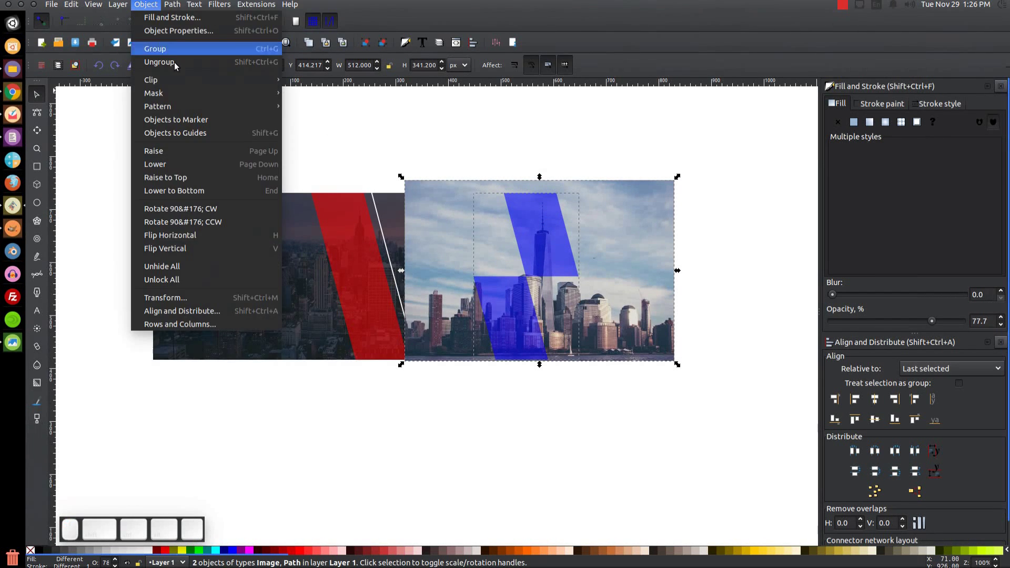
mouse_move(182, 84)
click(298, 80)
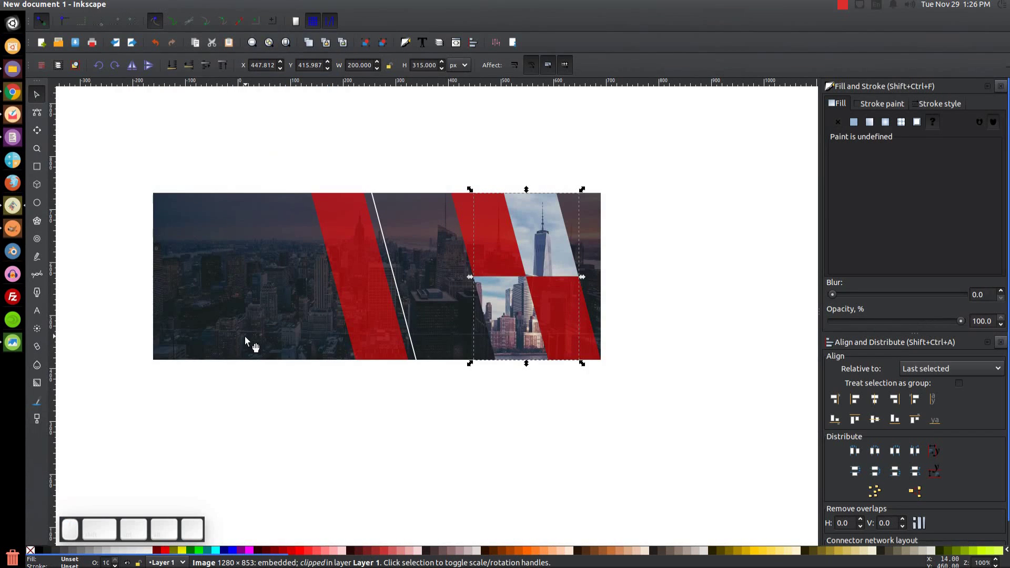
- Embed the statue-of-liberty photo from the desktop into the drawing
click(3, 340)
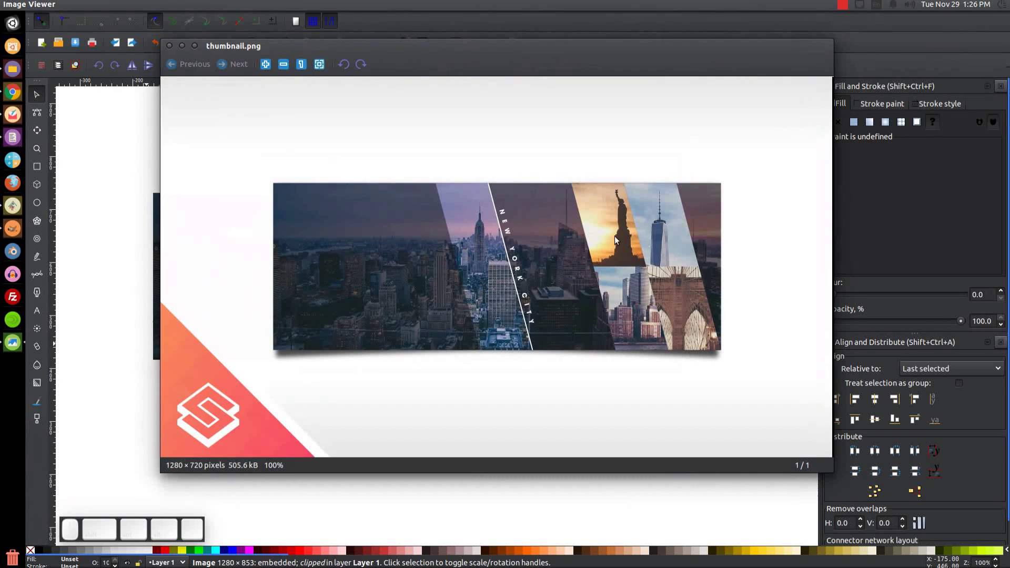
click(182, 46)
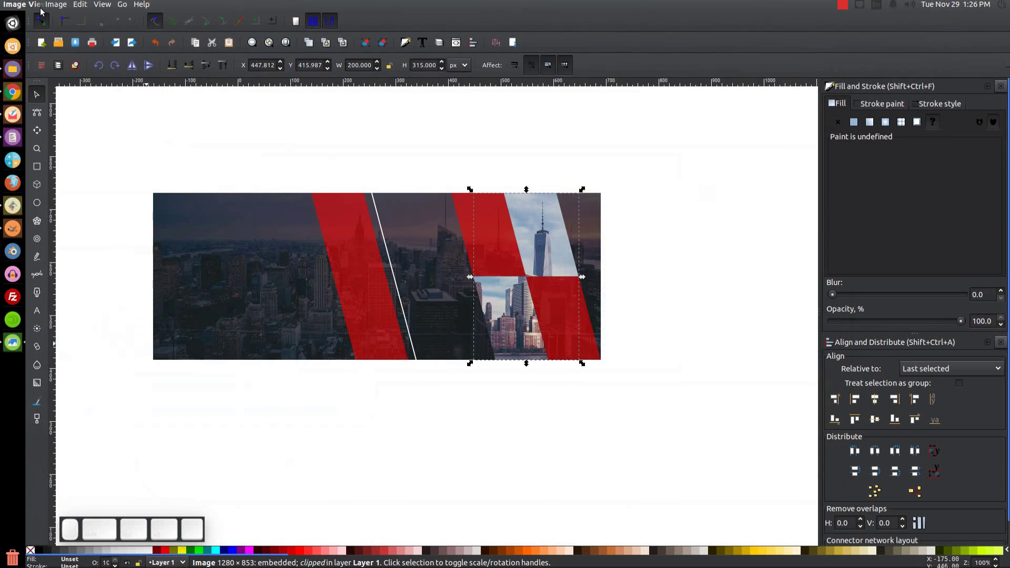
click(162, 156)
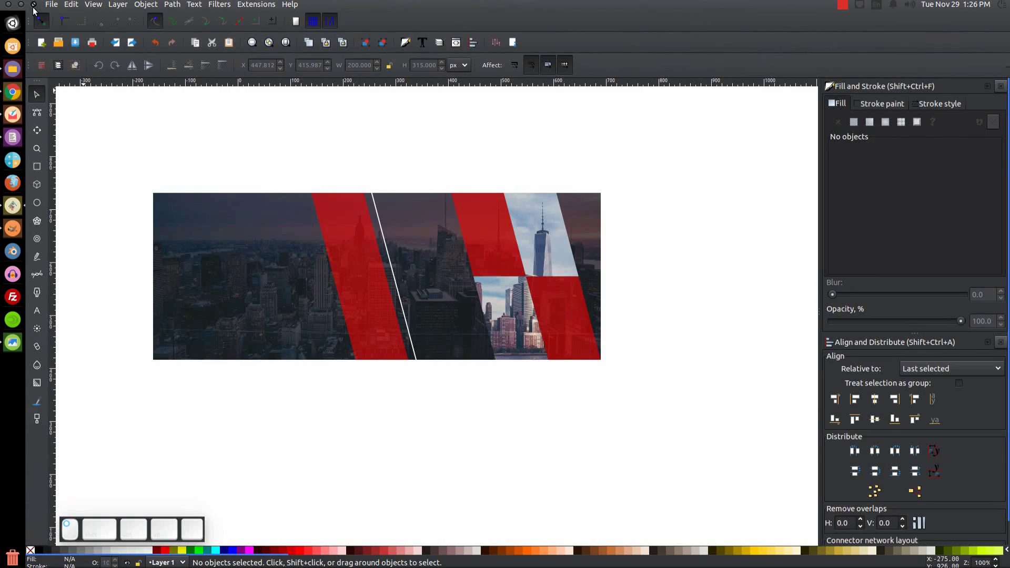
double_click(33, 8)
drag(63, 291, 681, 329)
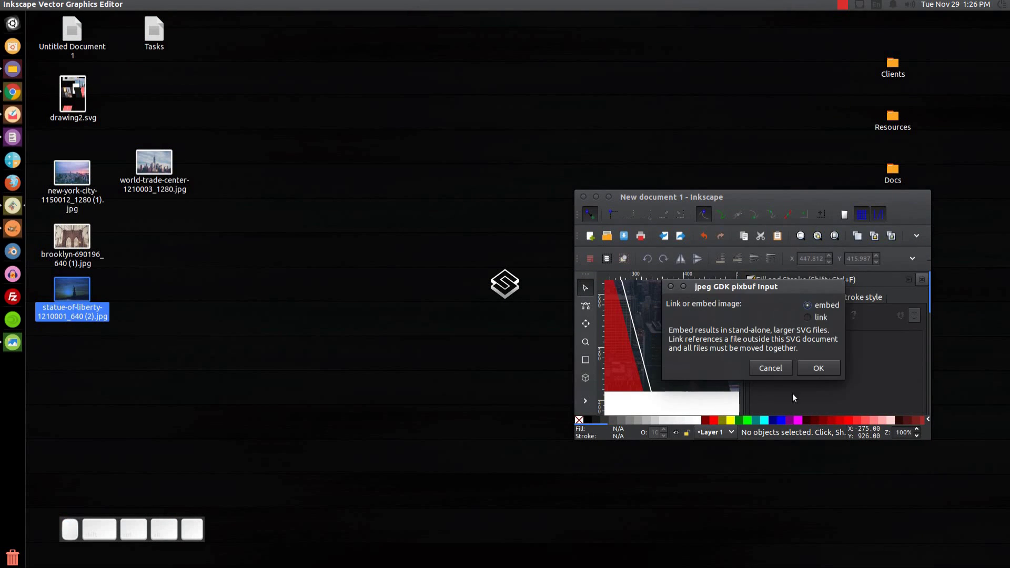
click(818, 369)
double_click(608, 196)
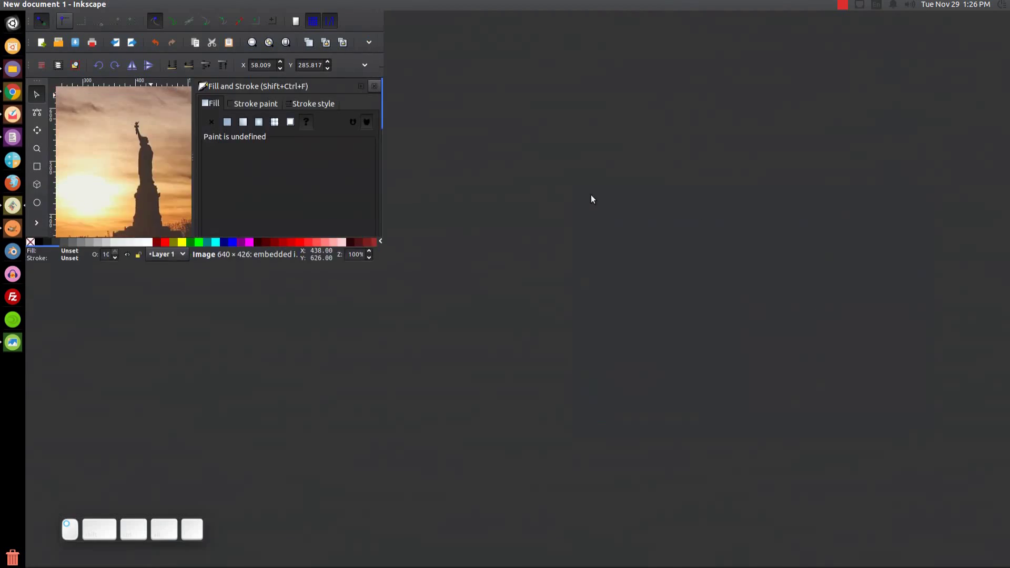
- Raise the upper red shape above the statue photo and shrink the photo over it
click(52, 6)
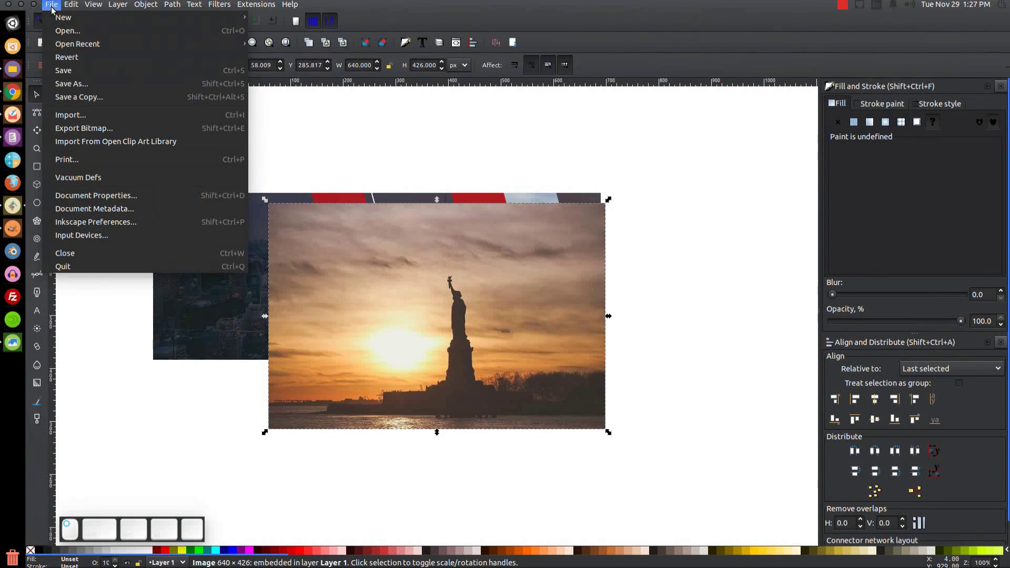
click(375, 258)
drag(479, 314, 343, 269)
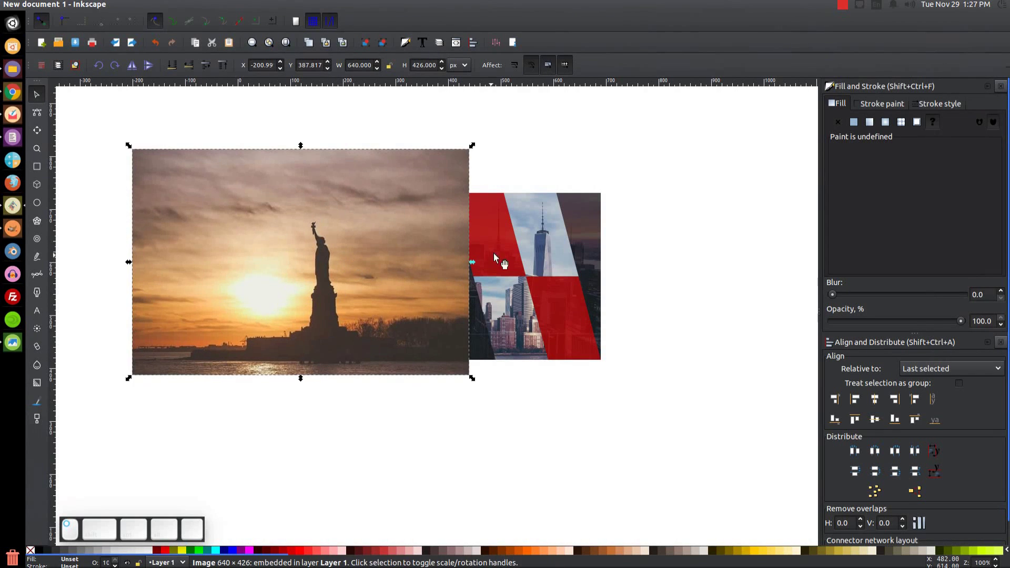
click(494, 219)
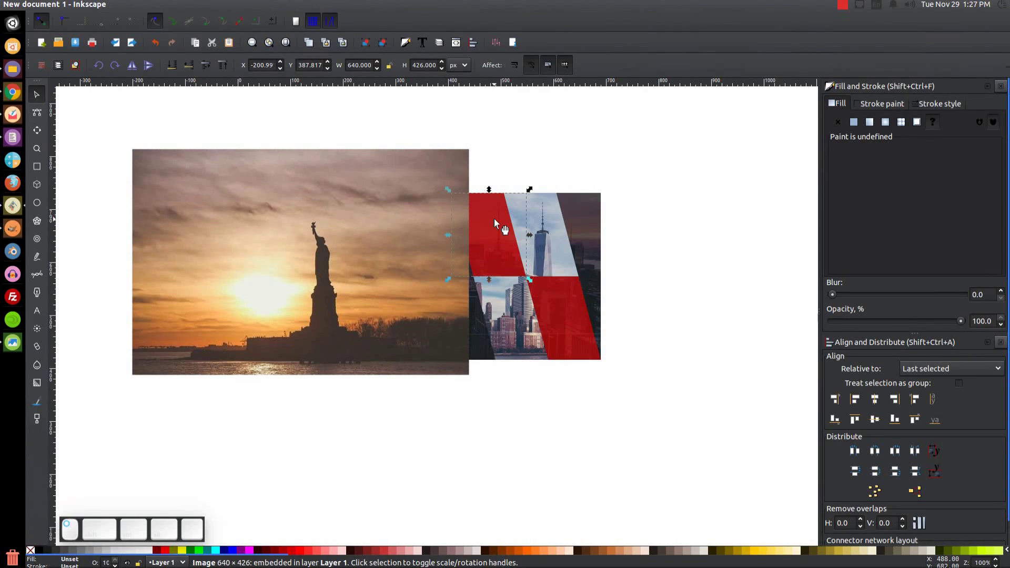
click(222, 65)
drag(274, 304, 465, 261)
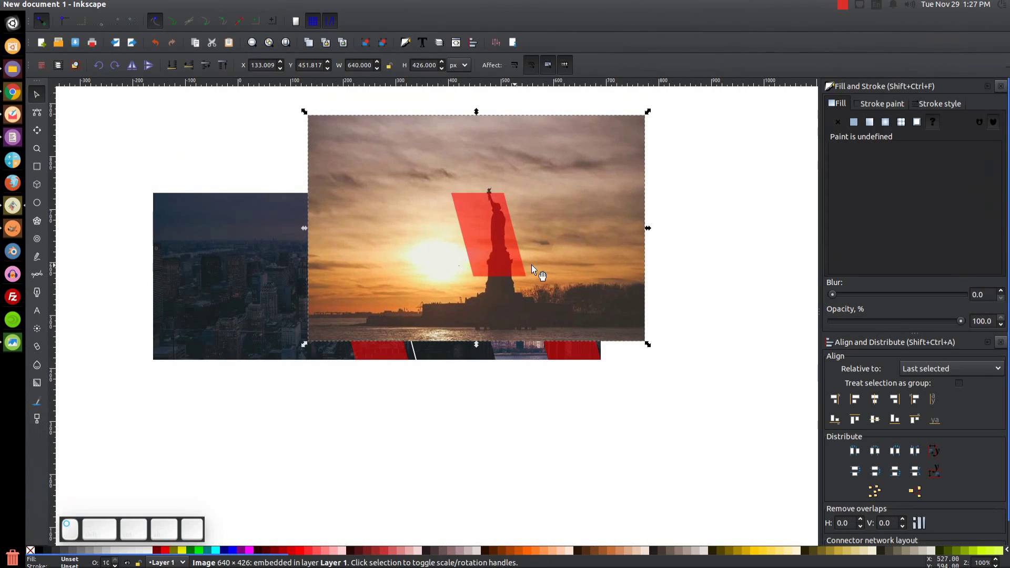
drag(649, 230, 563, 229)
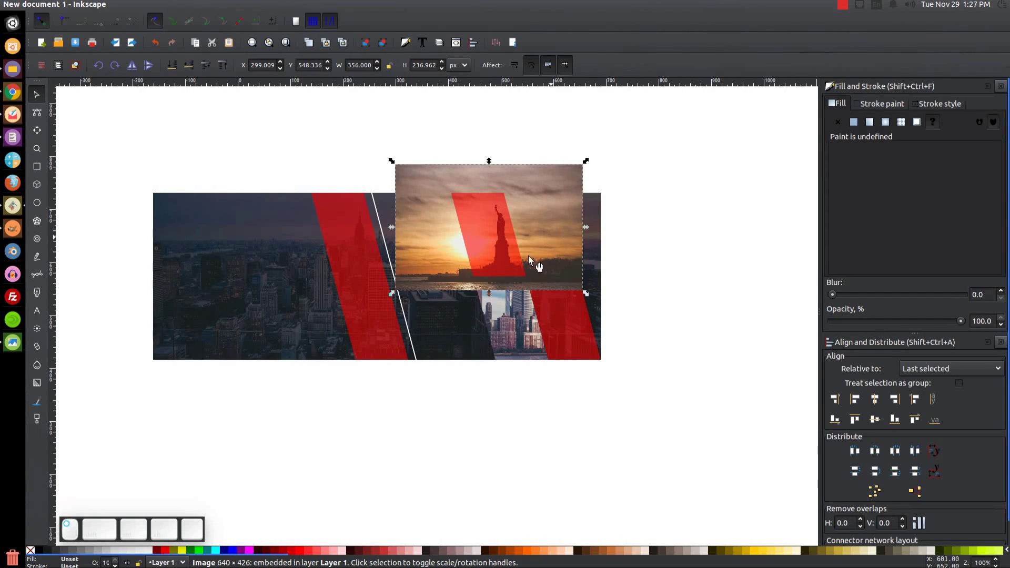
- Clip the statue photo to the upper red tile and compare with the reference
shift+click(488, 211)
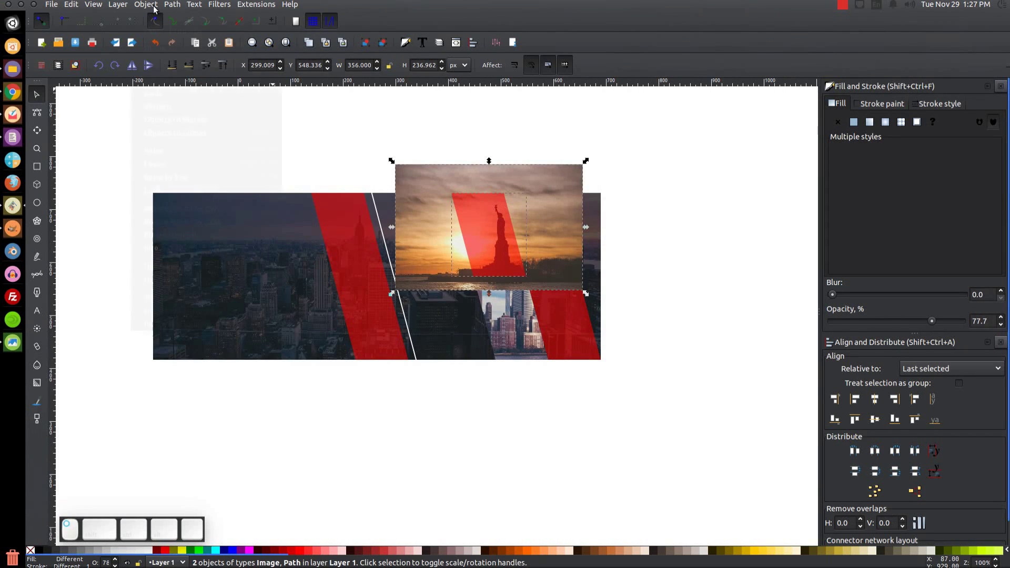
click(154, 7)
mouse_move(174, 86)
click(299, 80)
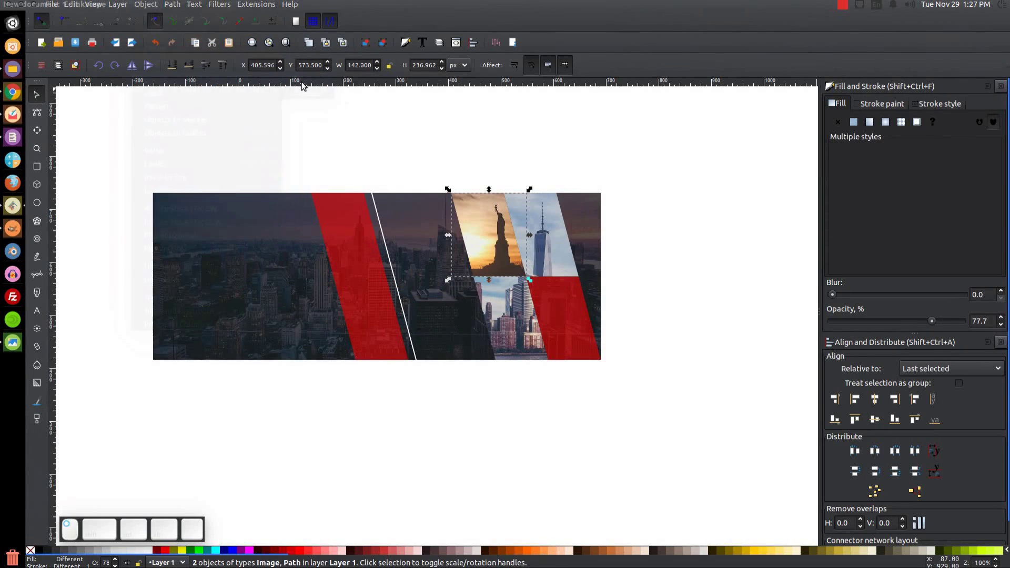
click(13, 342)
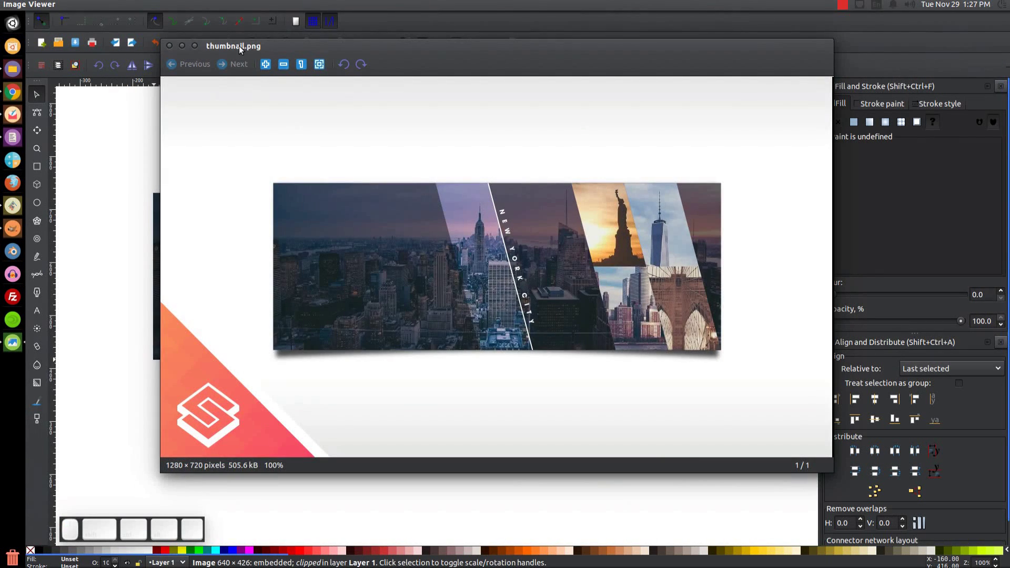
click(169, 45)
click(440, 144)
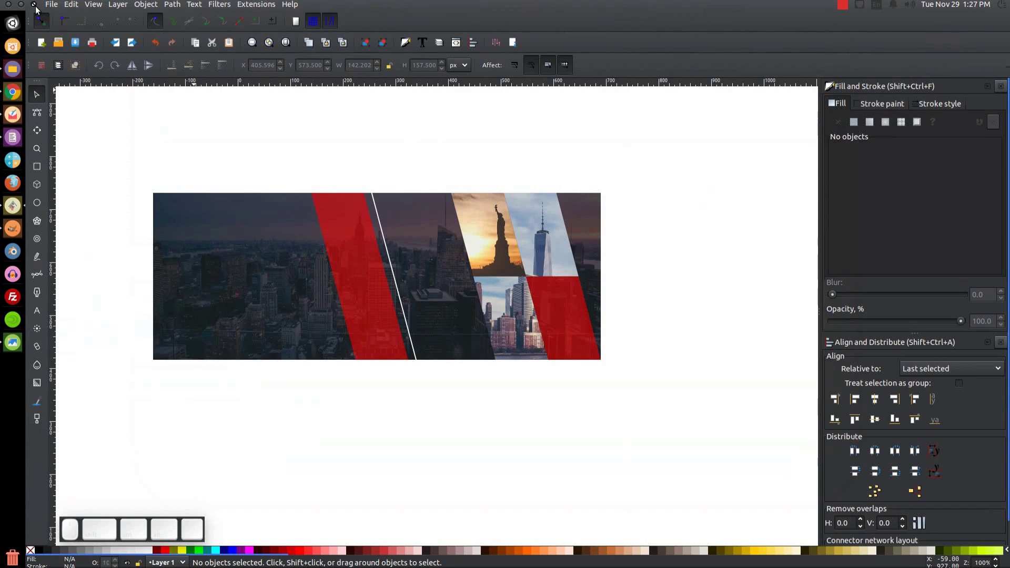
- Embed the Brooklyn Bridge photo from the desktop into the drawing
click(34, 4)
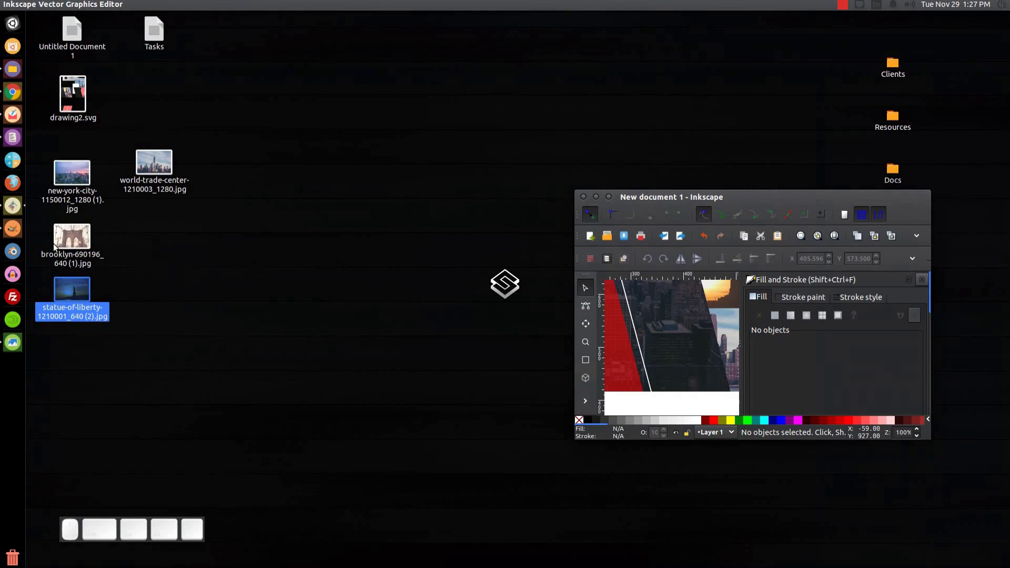
drag(60, 242, 737, 398)
click(819, 367)
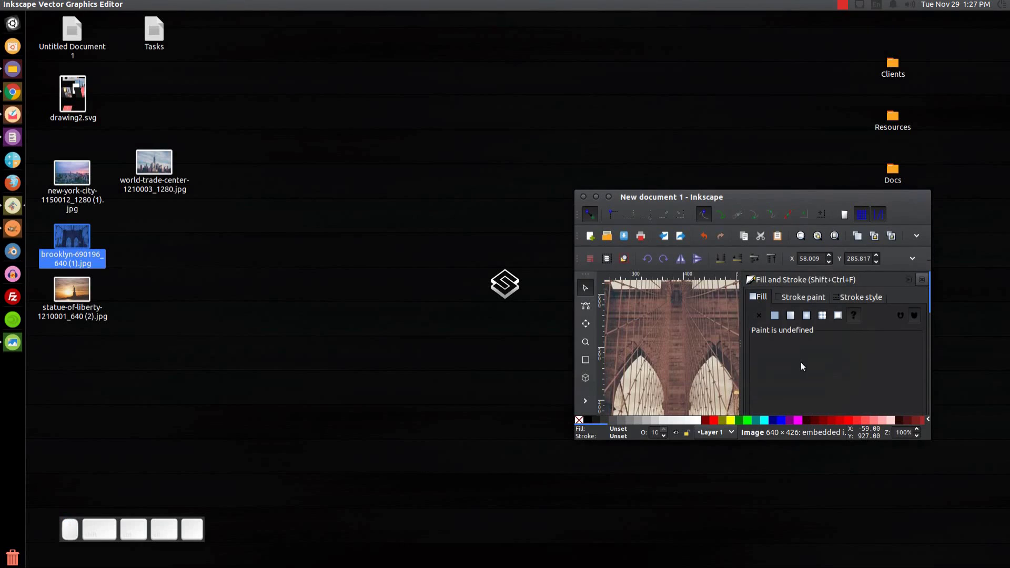
click(606, 197)
- Move the bridge photo over the lower red tile and scale it to about 268×178
drag(556, 311, 438, 313)
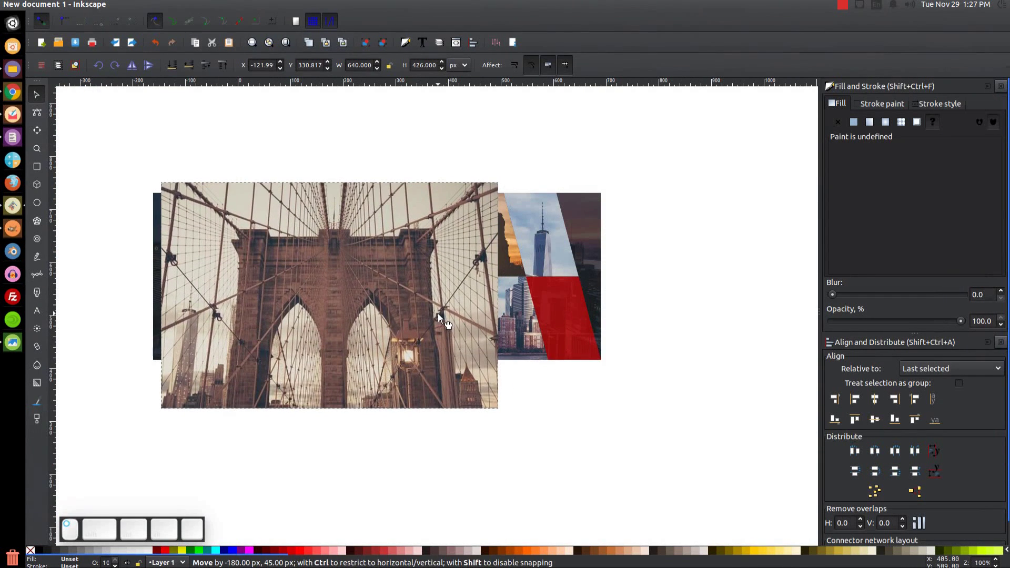
click(561, 288)
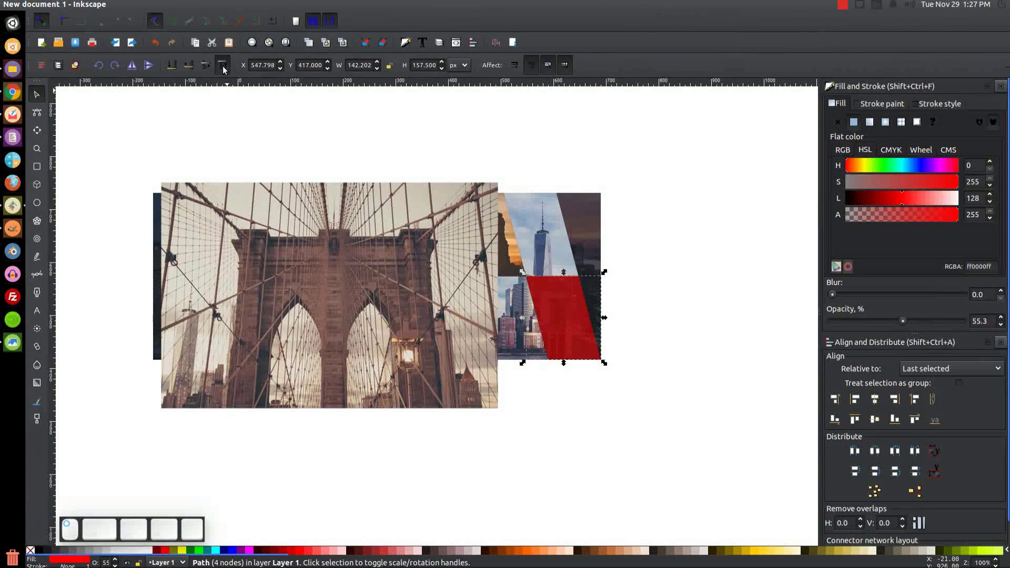
drag(311, 283, 529, 295)
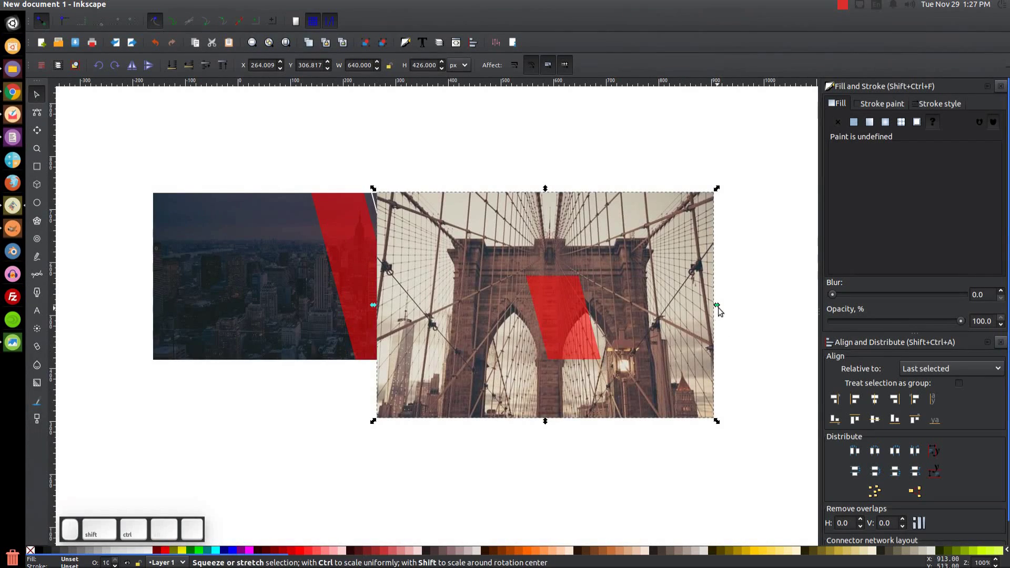
drag(716, 308, 619, 297)
mouse_move(560, 258)
mouse_down()
mouse_move(573, 275)
mouse_move(560, 261)
mouse_up()
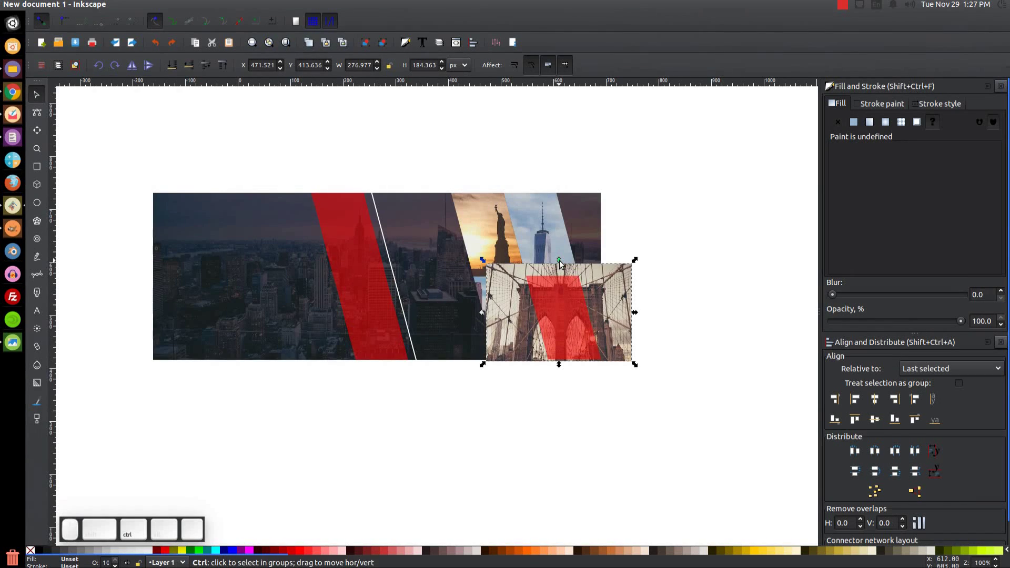
drag(559, 263, 568, 307)
key(ctrl+z)
key(ctrl+z)
drag(559, 261, 560, 262)
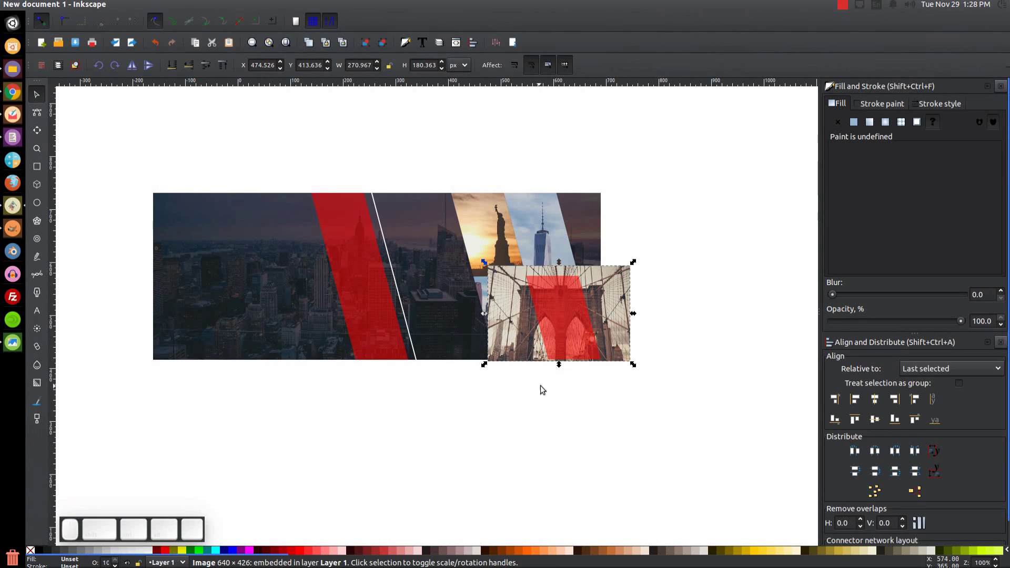
- Clip the bridge photo to the lower red shape and open thumbnail.png
key(shift)
shift+click(558, 290)
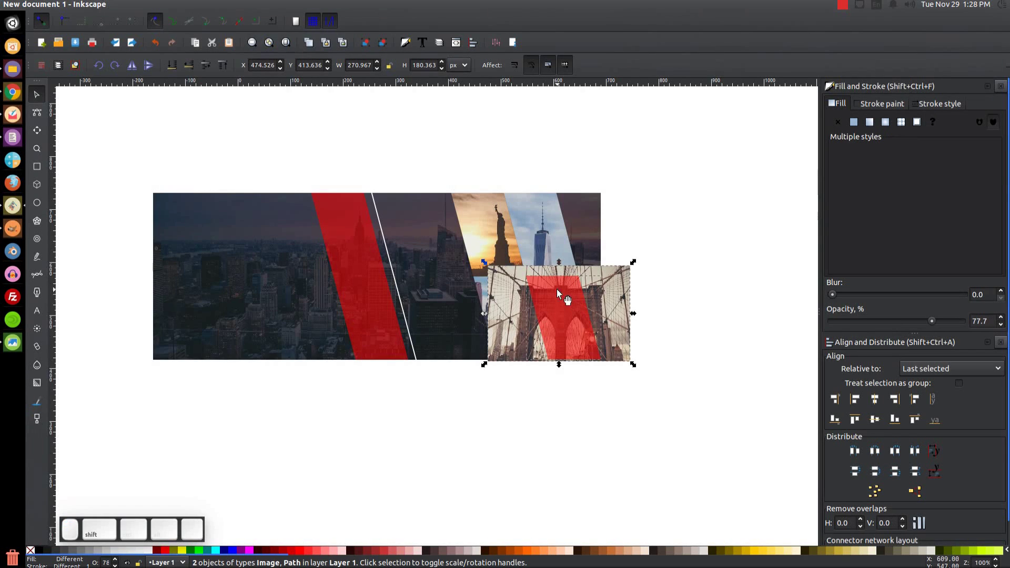
click(146, 5)
mouse_move(205, 84)
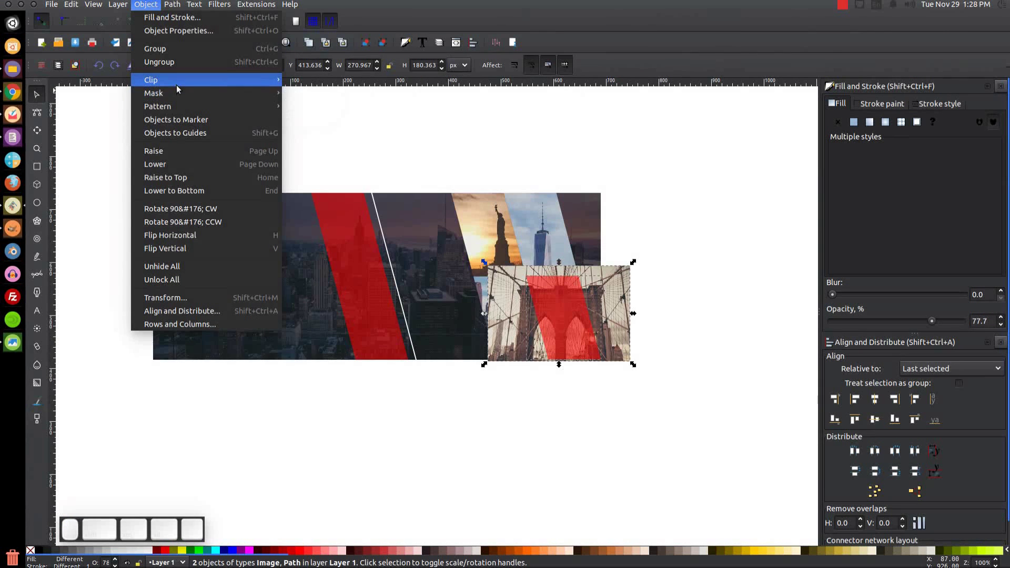
click(299, 80)
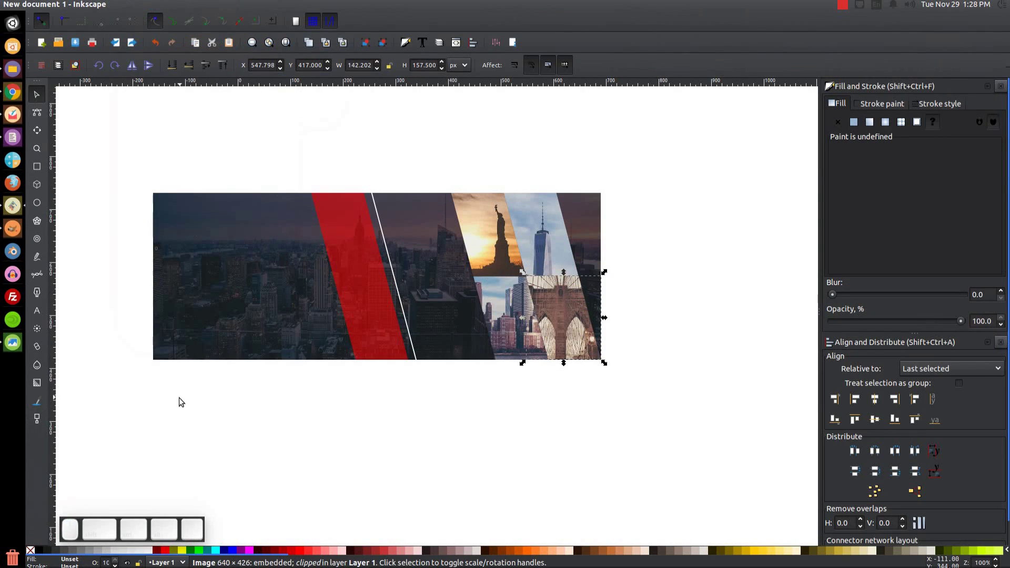
drag(458, 382, 513, 385)
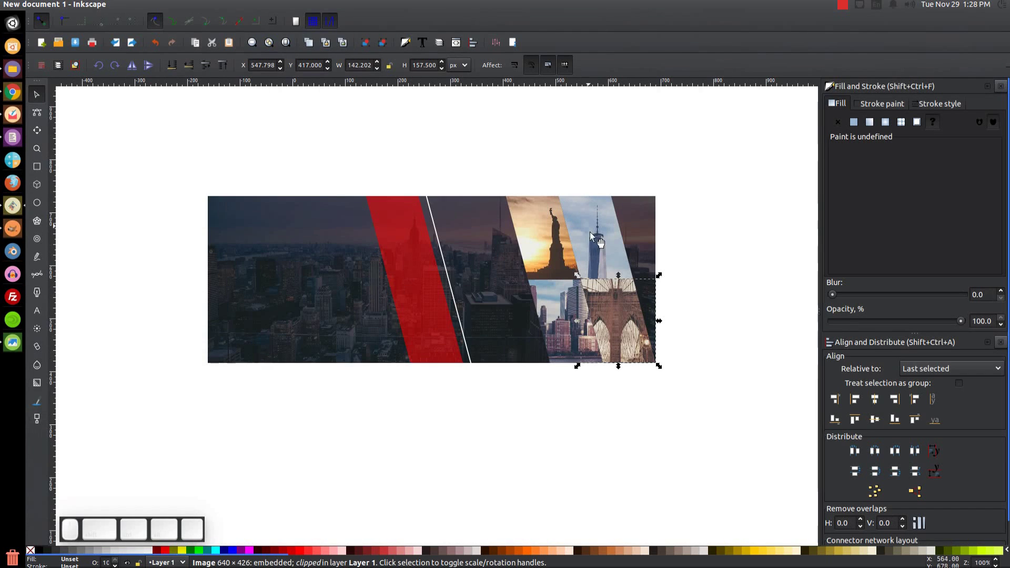
click(13, 343)
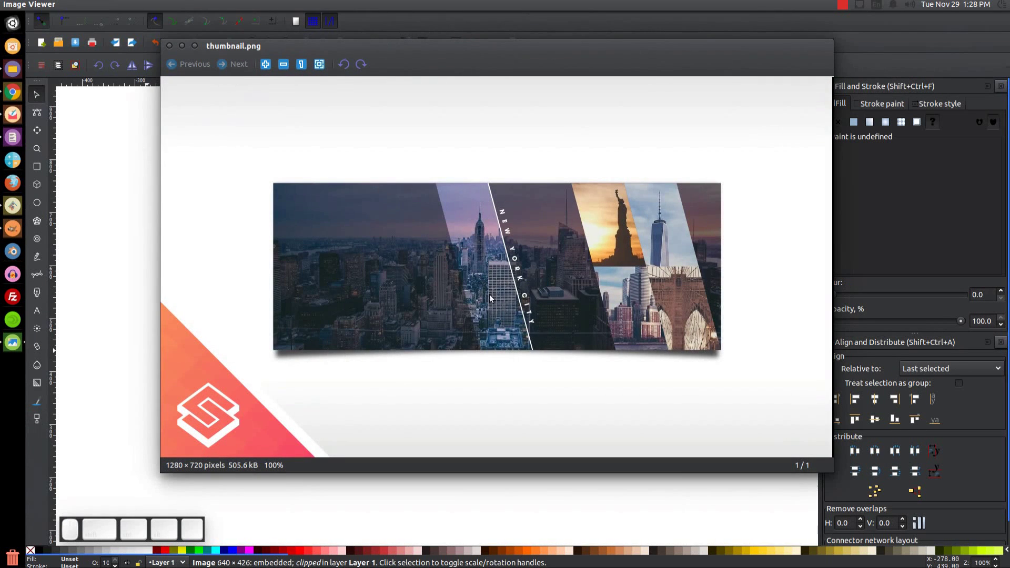
- Lower the red diagonal stripe's opacity to about 39%
click(187, 46)
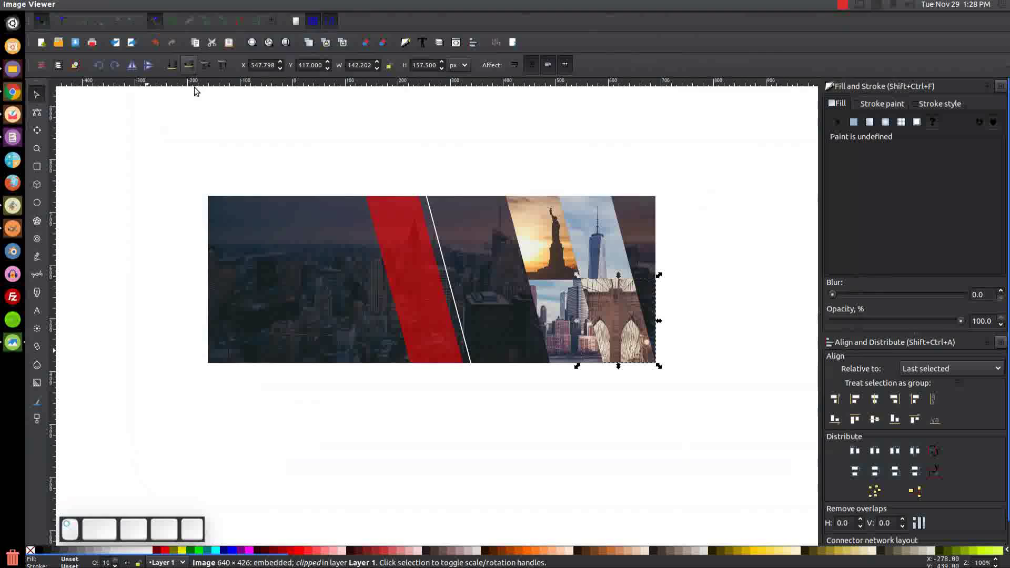
click(409, 224)
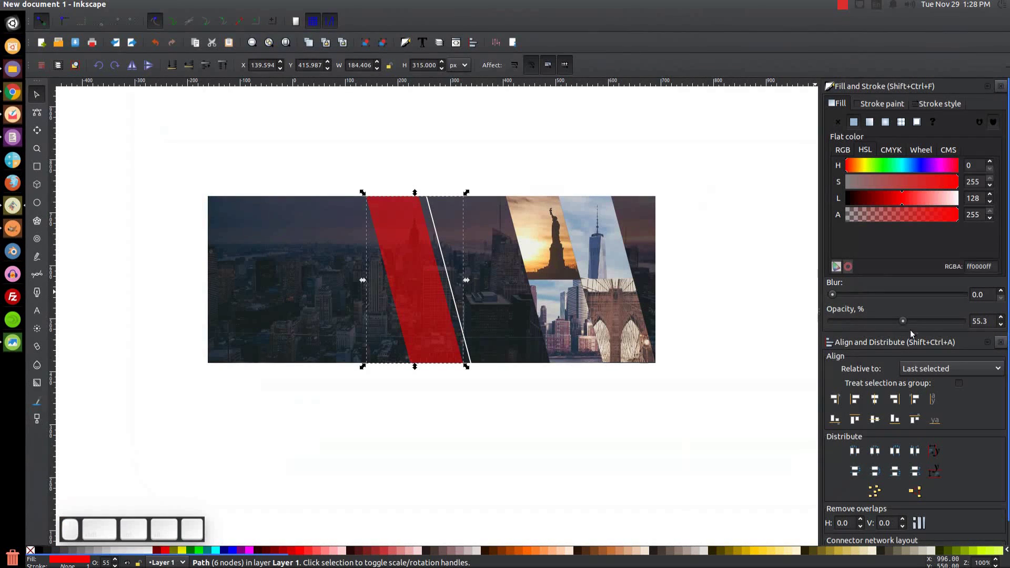
drag(903, 321, 885, 322)
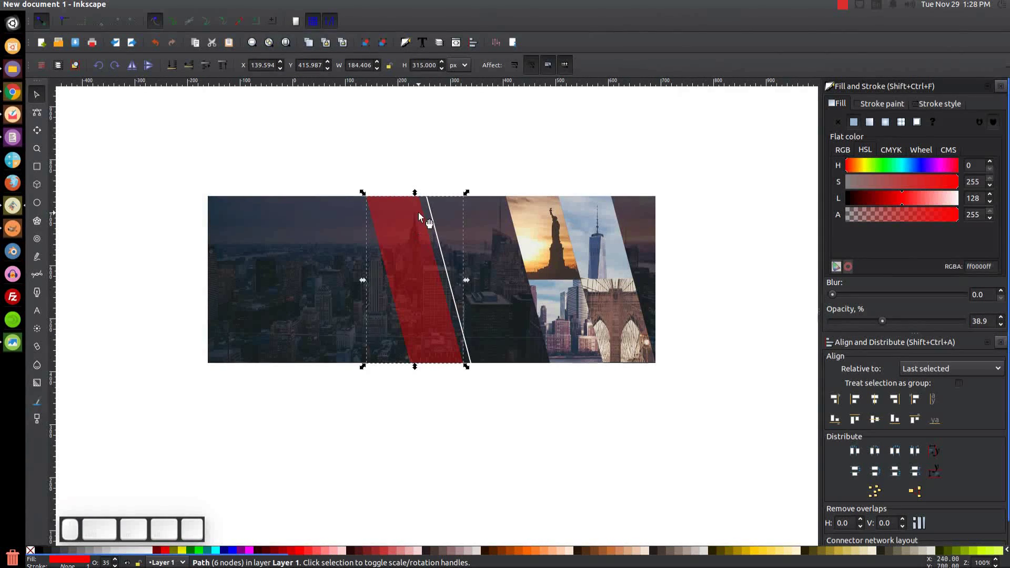
click(13, 344)
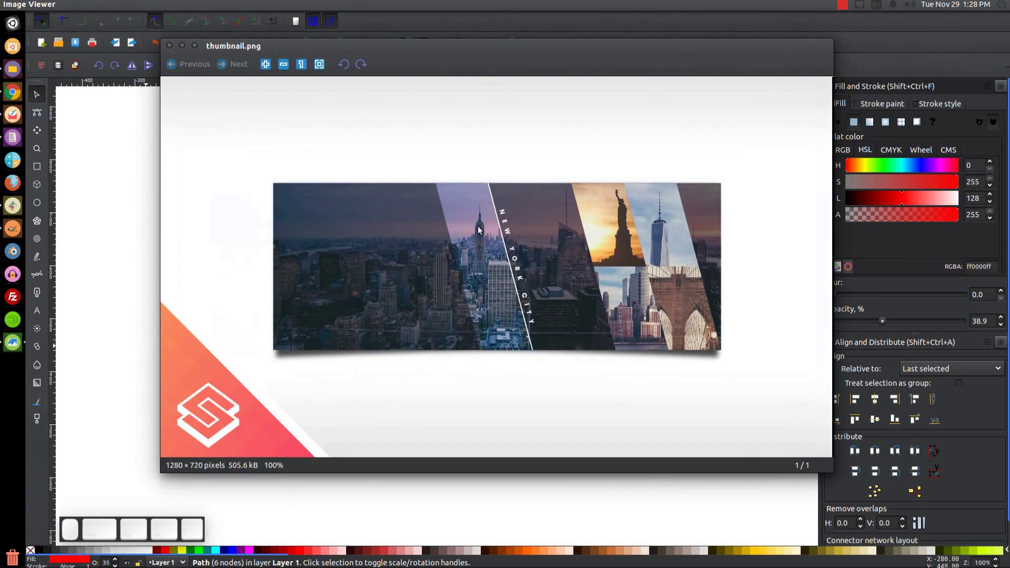
click(182, 46)
- Shift the red stripe and white line 4 px right and move the dark overlay aside
drag(502, 393, 340, 151)
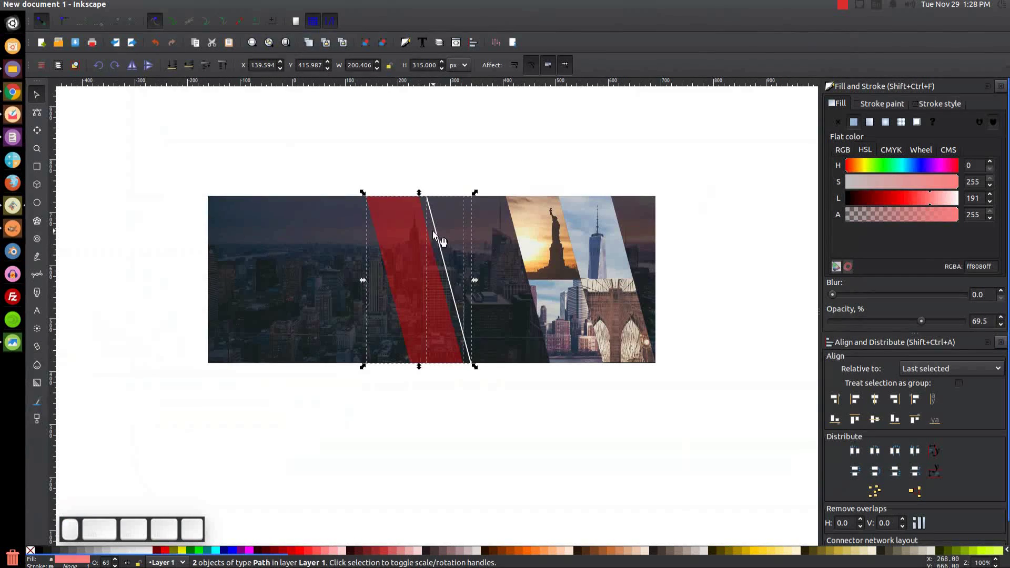
drag(397, 248, 408, 245)
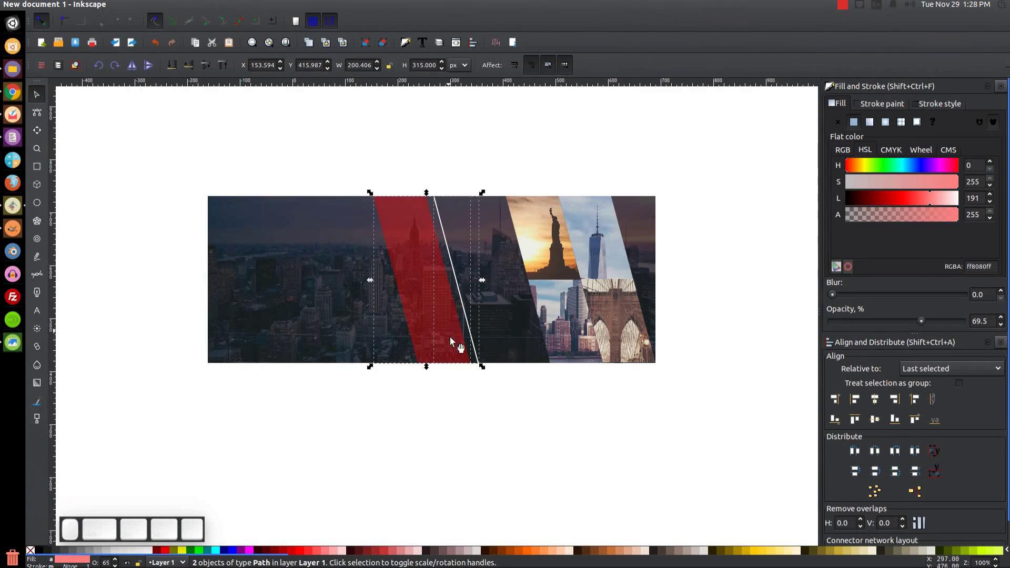
click(537, 176)
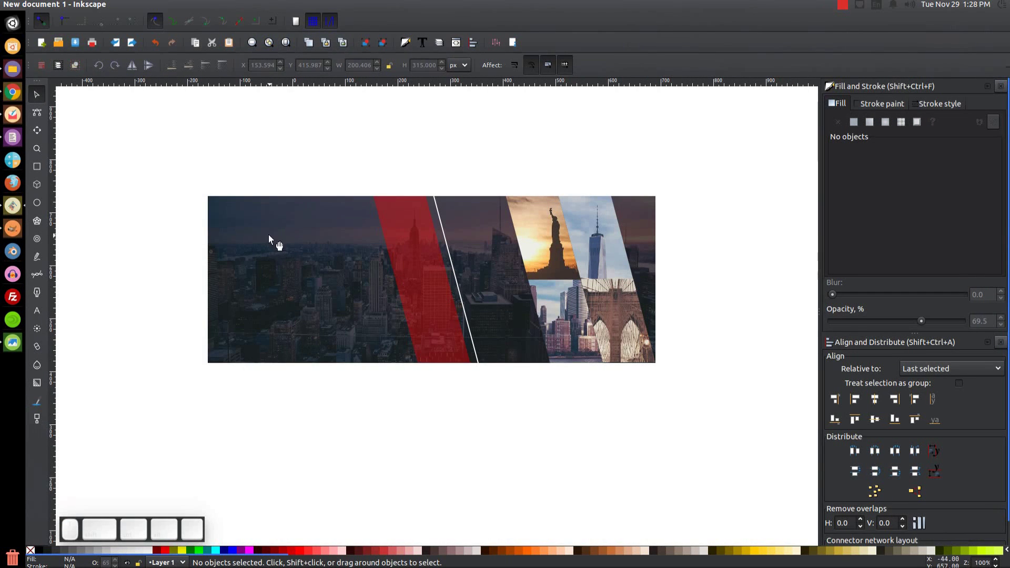
drag(260, 212, 290, 237)
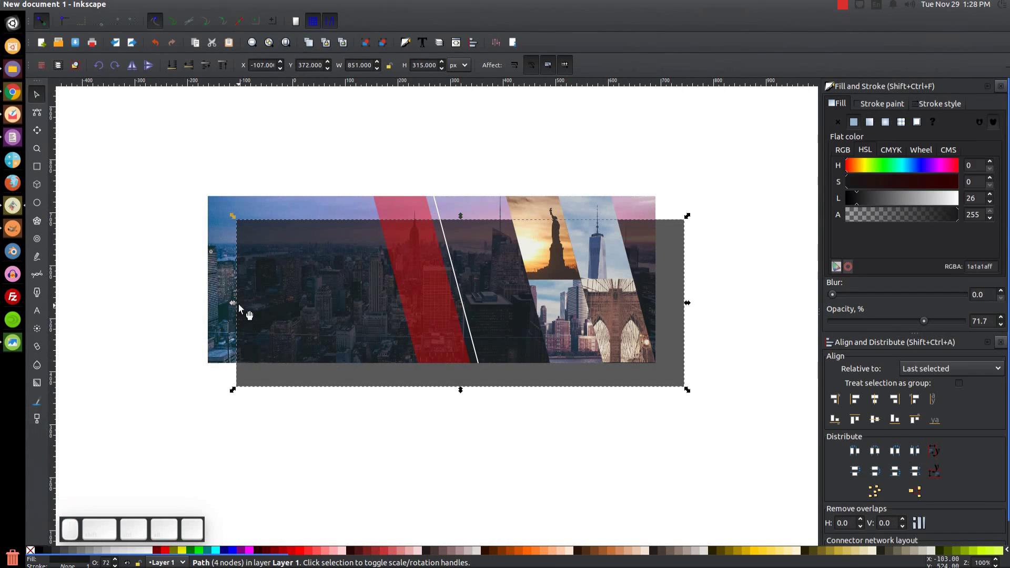
- Raise the city photo to top, then lower it five levels beneath the red stripe
click(270, 200)
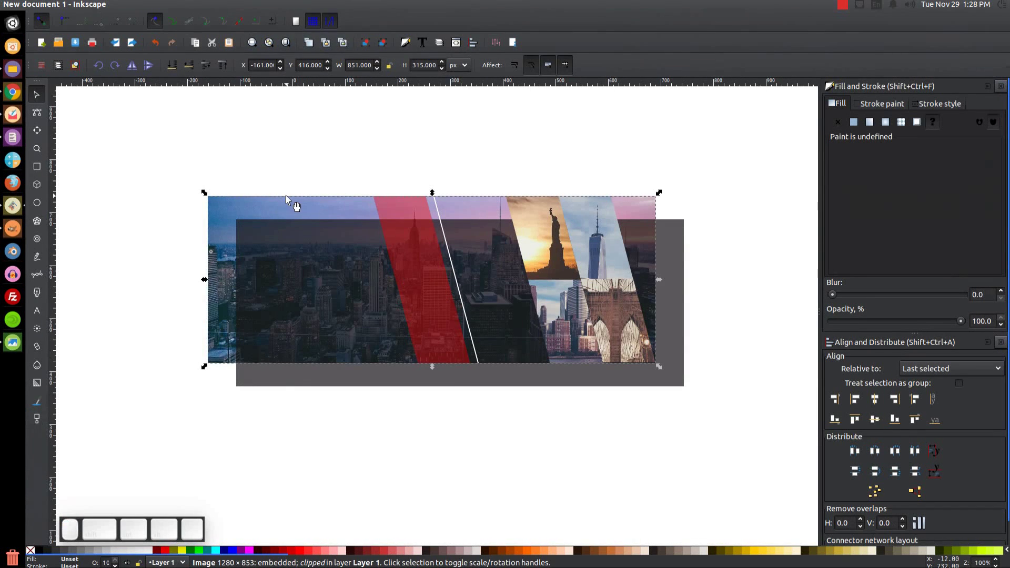
key(ctrl)
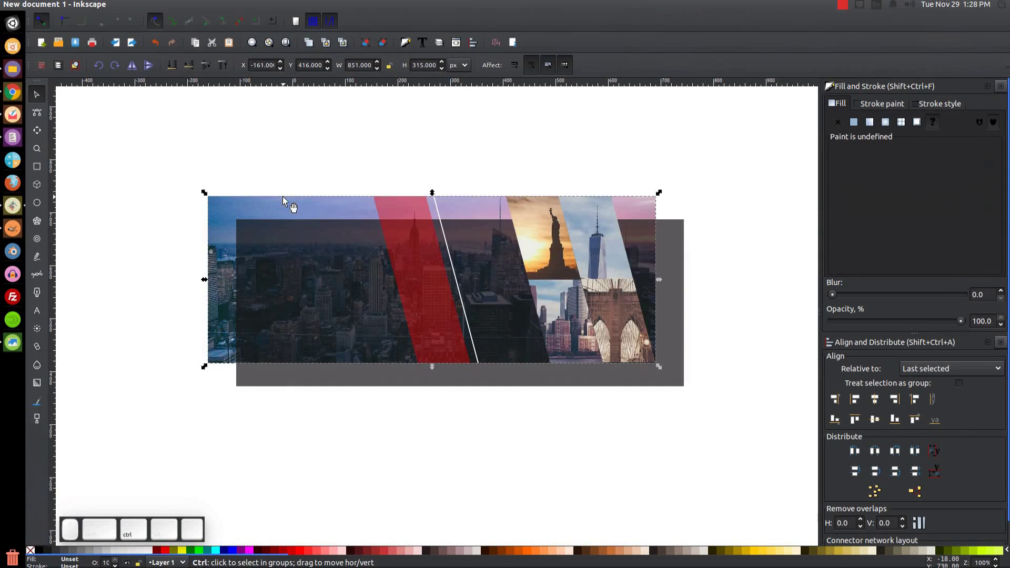
key(Home)
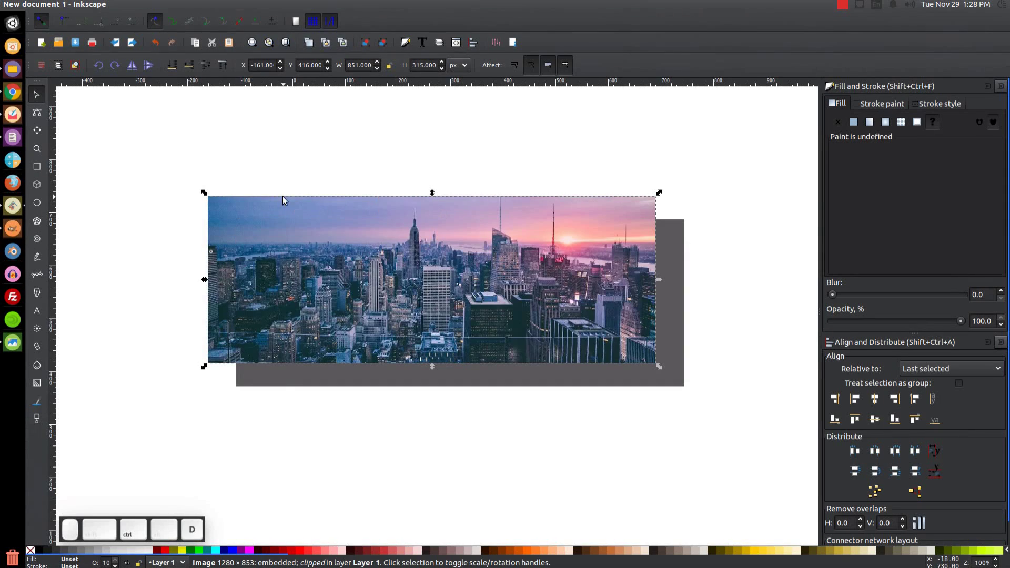
click(189, 65)
click(190, 70)
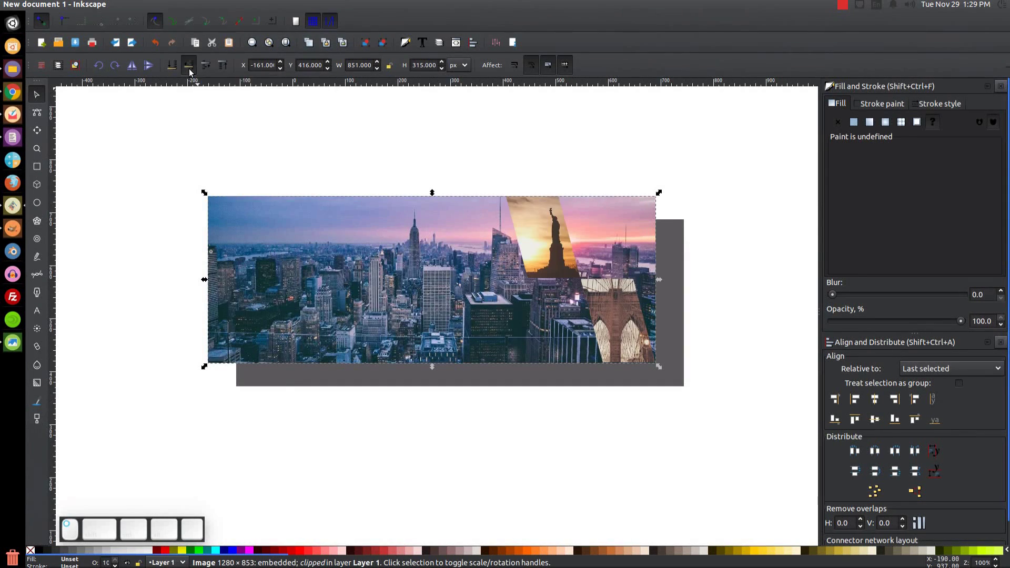
click(190, 69)
click(190, 70)
click(190, 69)
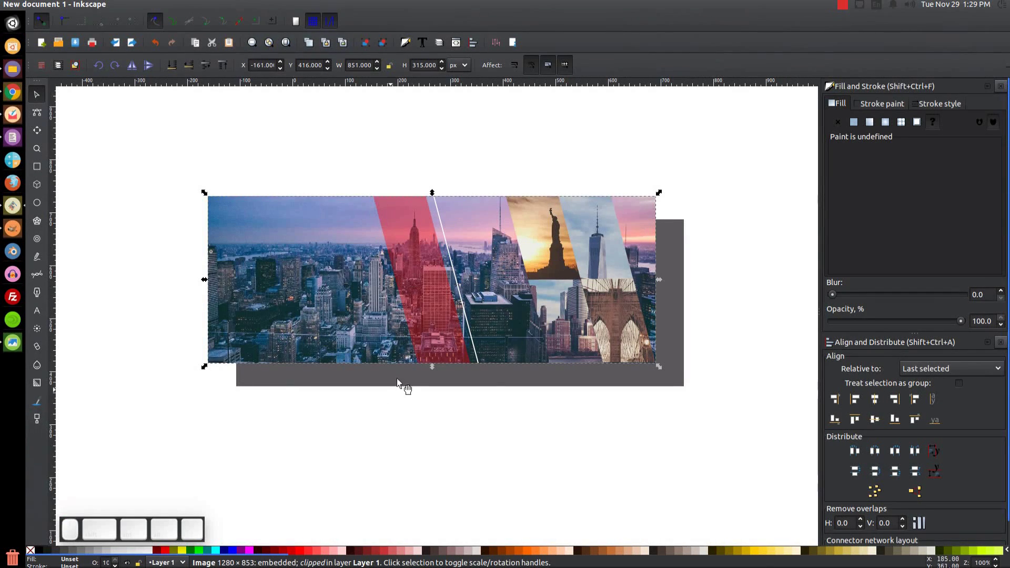
key(shift)
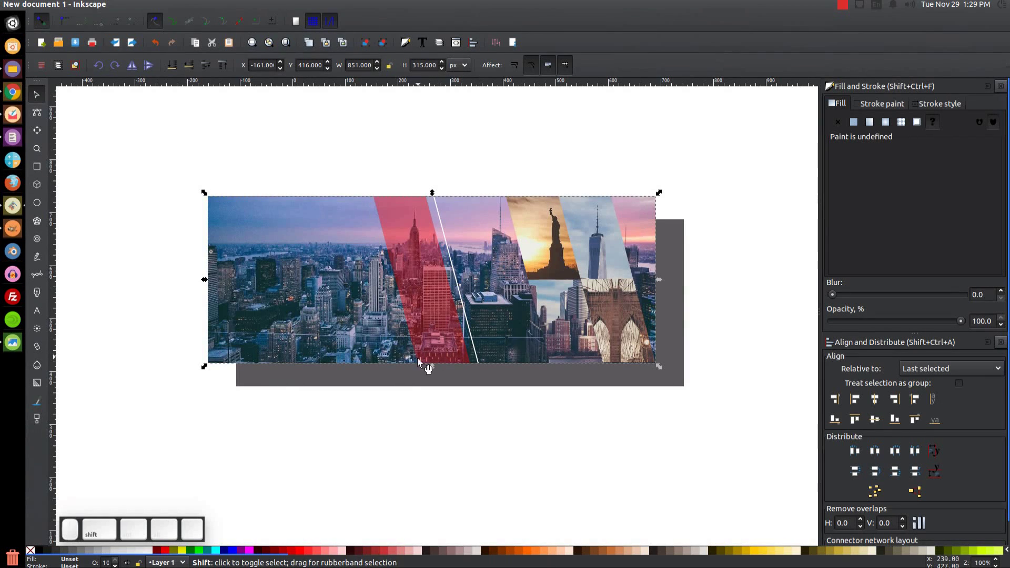
- Clip the city photo to the red stripe's diagonal shape
shift+click(405, 219)
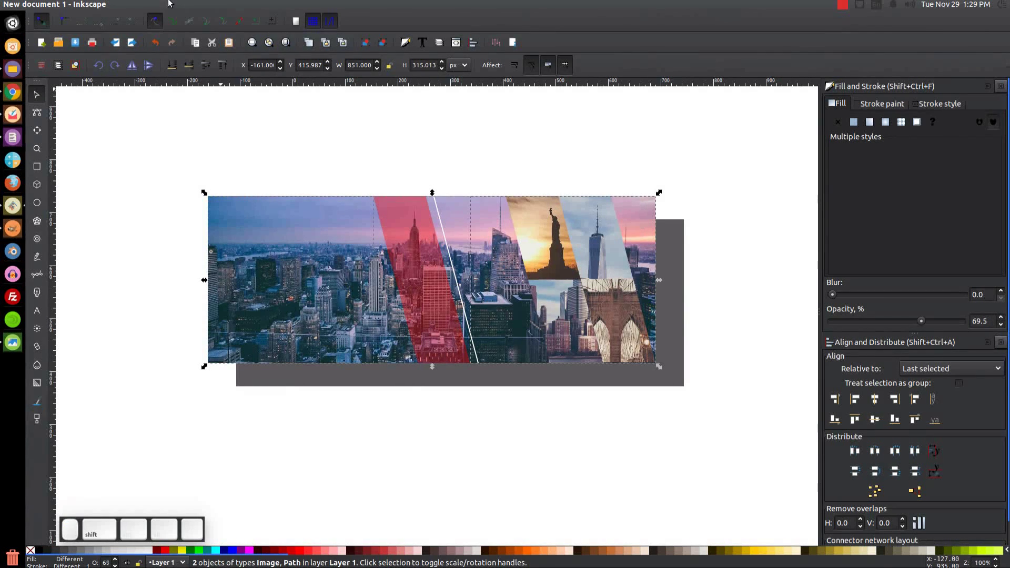
click(146, 4)
mouse_move(172, 79)
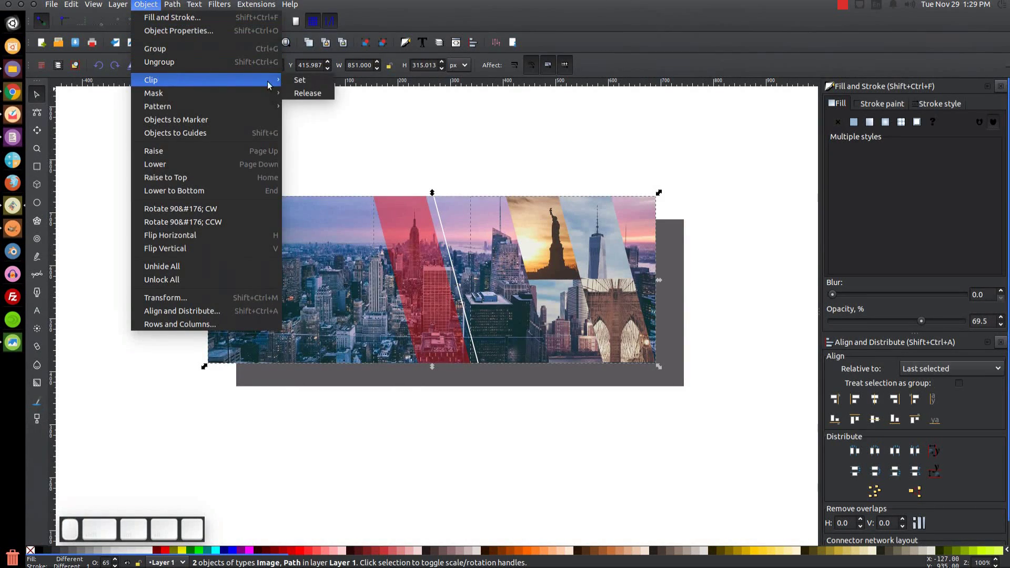
click(295, 80)
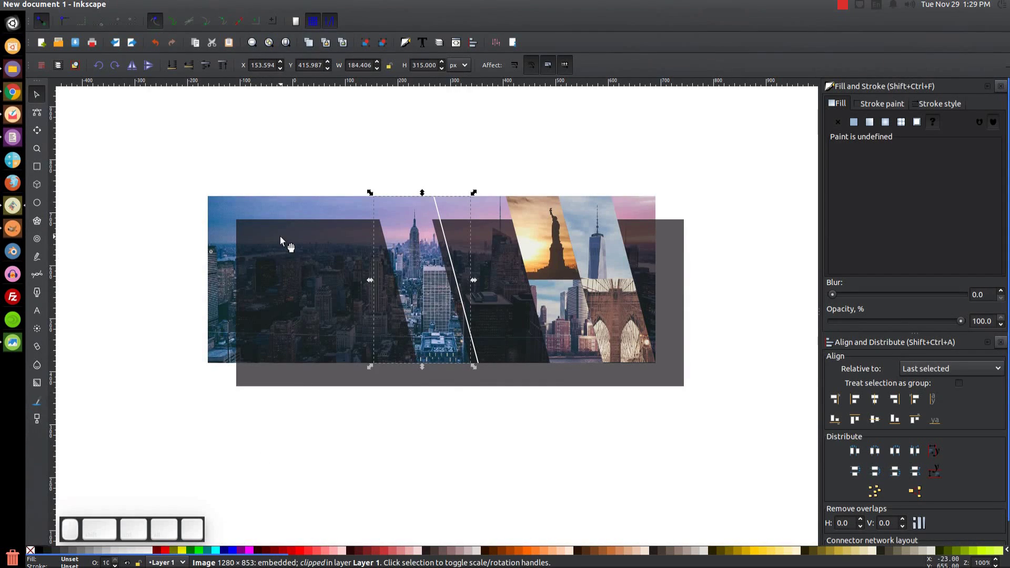
- Center the dark overlay rectangle on the city photo horizontally and vertically
click(302, 260)
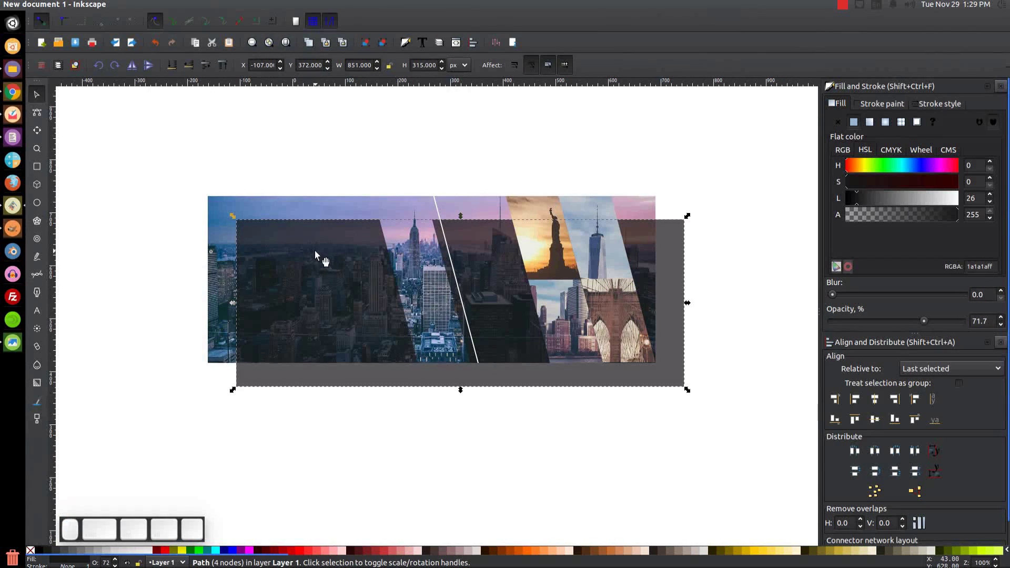
shift+click(211, 202)
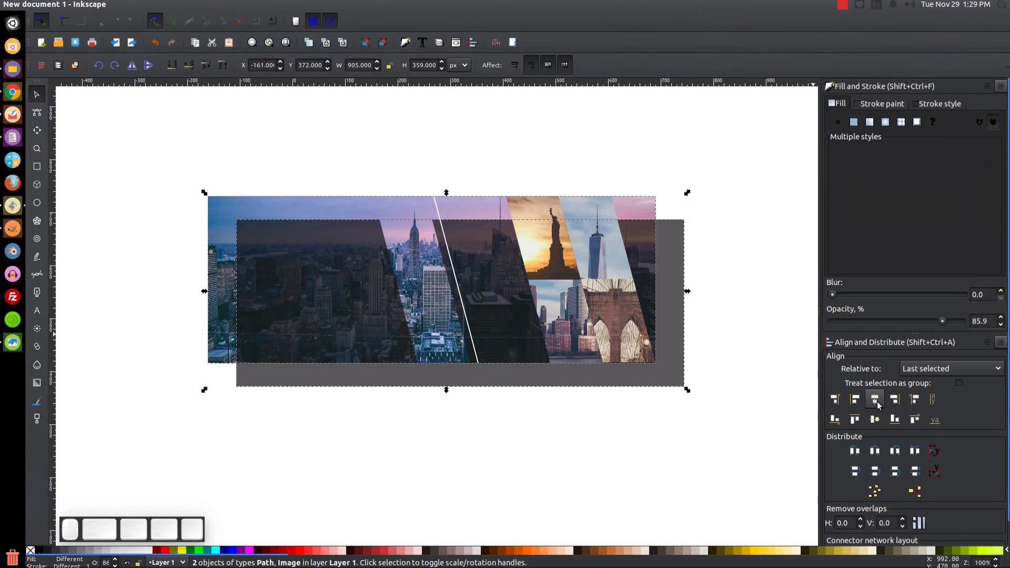
click(875, 419)
click(874, 420)
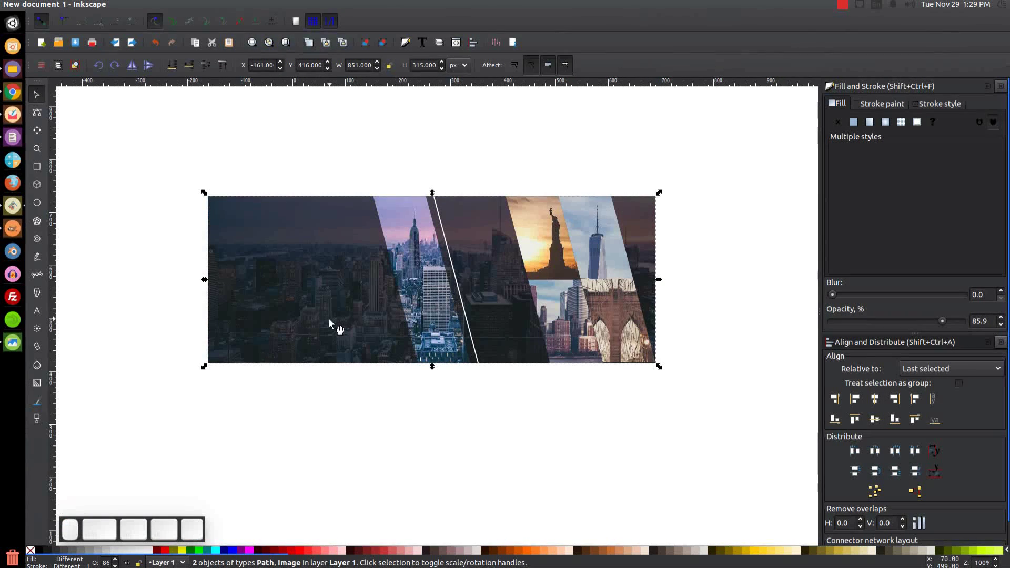
click(629, 161)
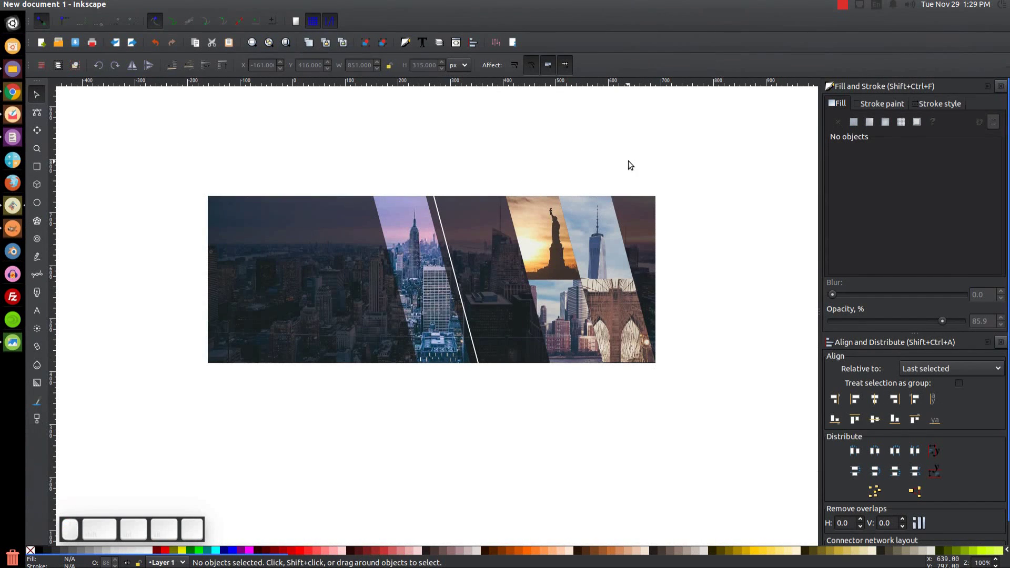
- Set the clipped photo slice to 62.7% opacity, then compare against thumbnail.png
click(411, 227)
drag(421, 266, 389, 236)
key(ctrl+z)
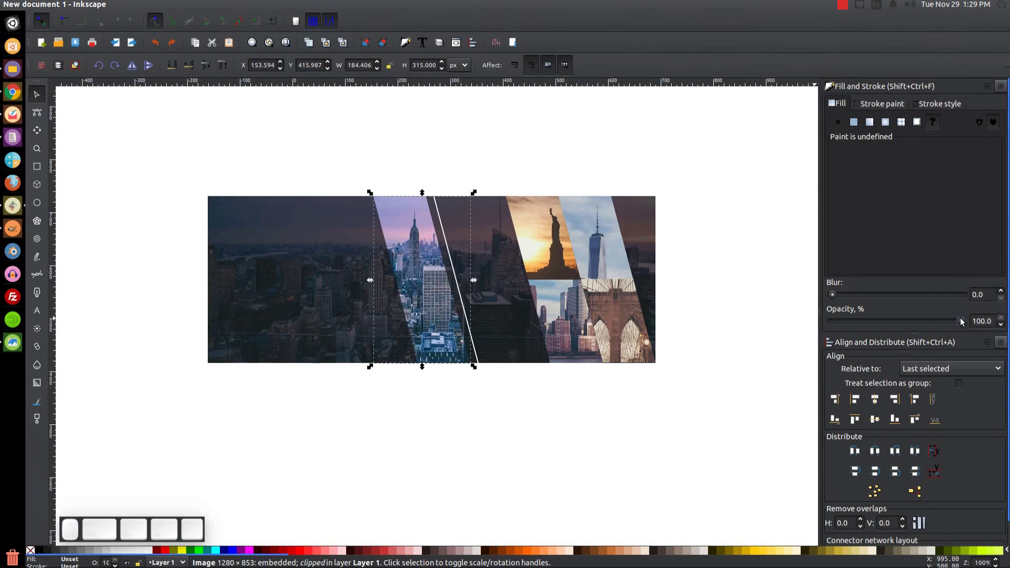
drag(956, 322, 913, 324)
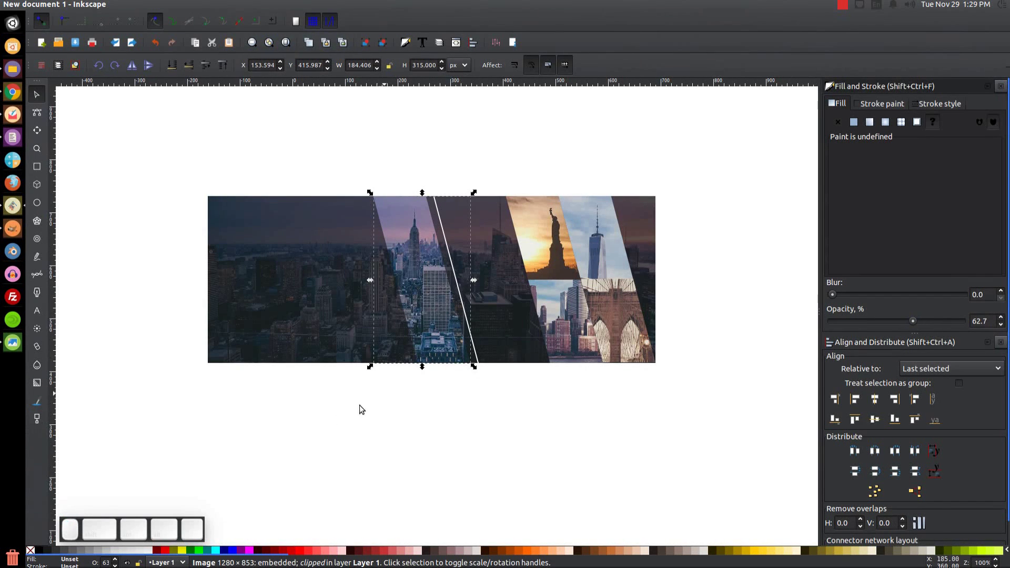
click(13, 342)
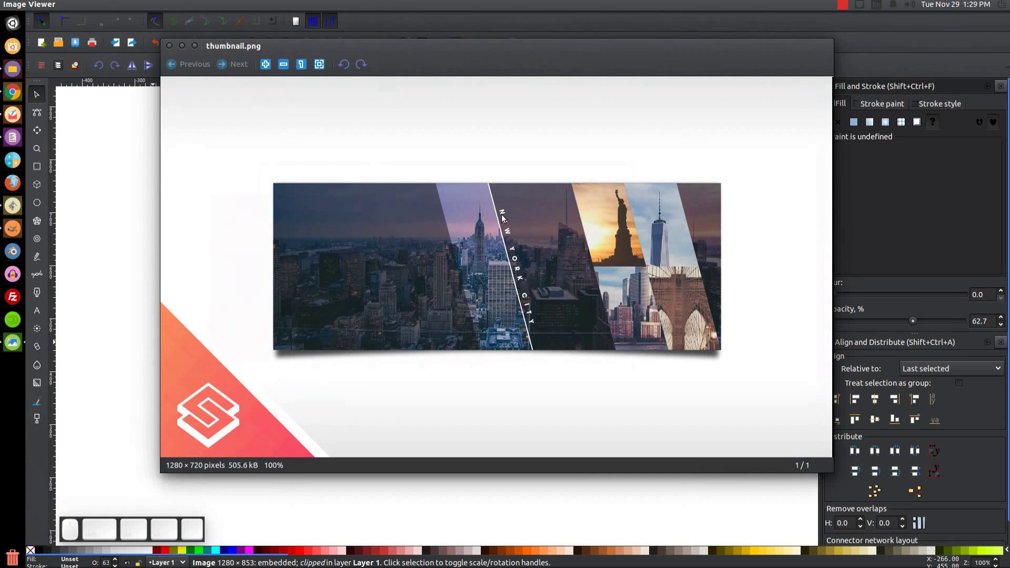
click(182, 45)
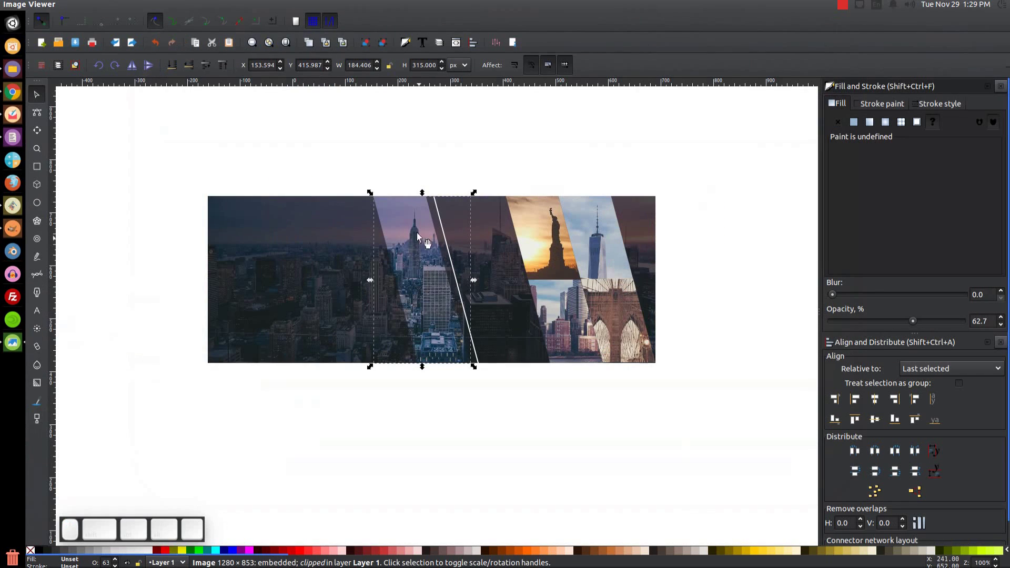
click(431, 205)
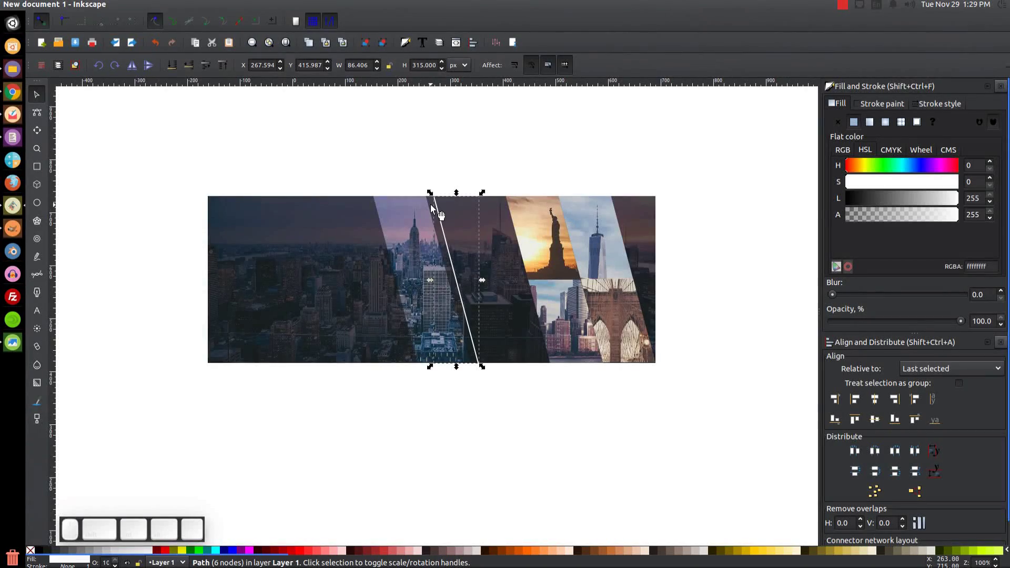
key(plus)
key(plus)
key(plus)
key(plus)
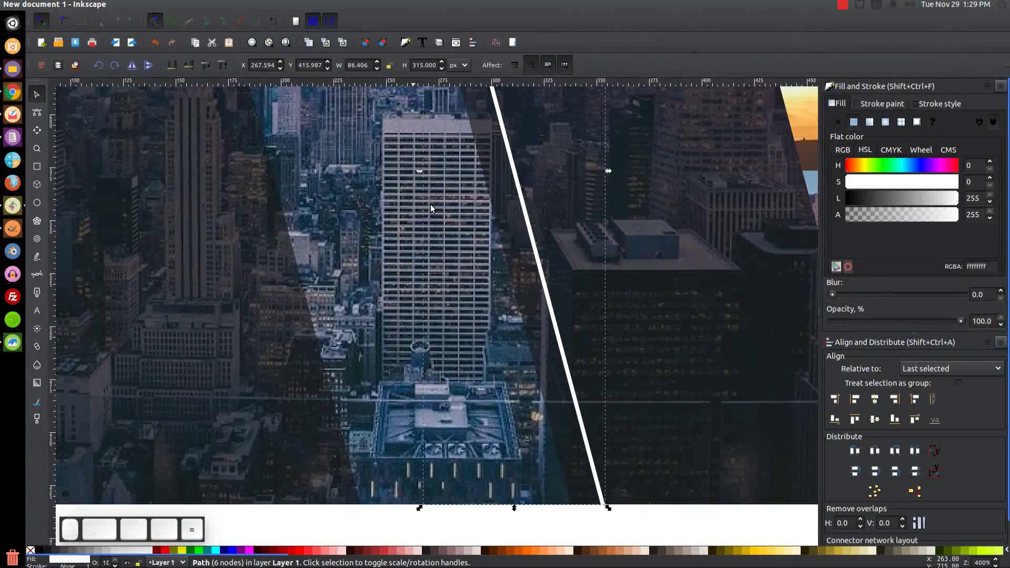
drag(525, 222, 500, 237)
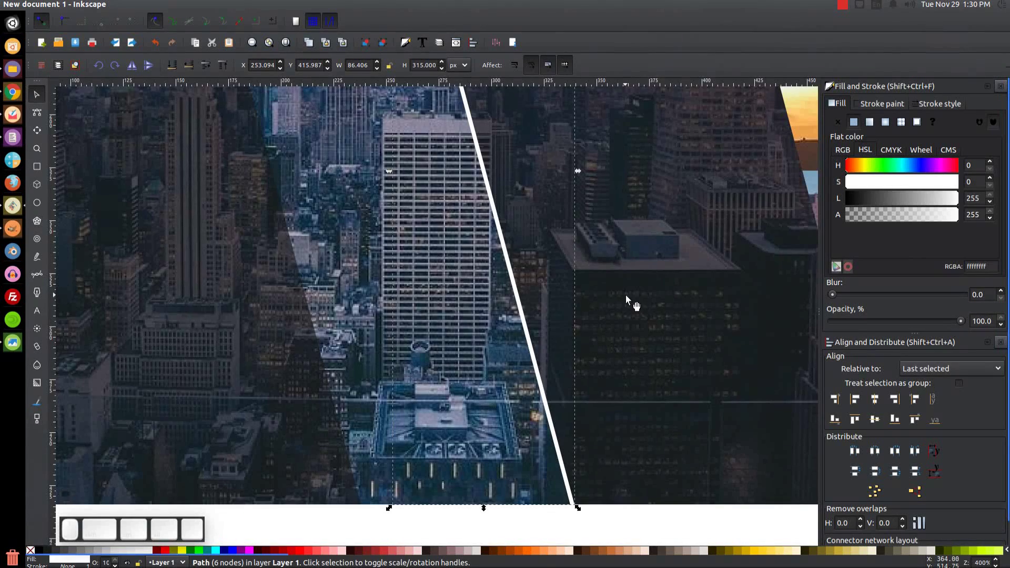
key(1)
drag(591, 339, 624, 317)
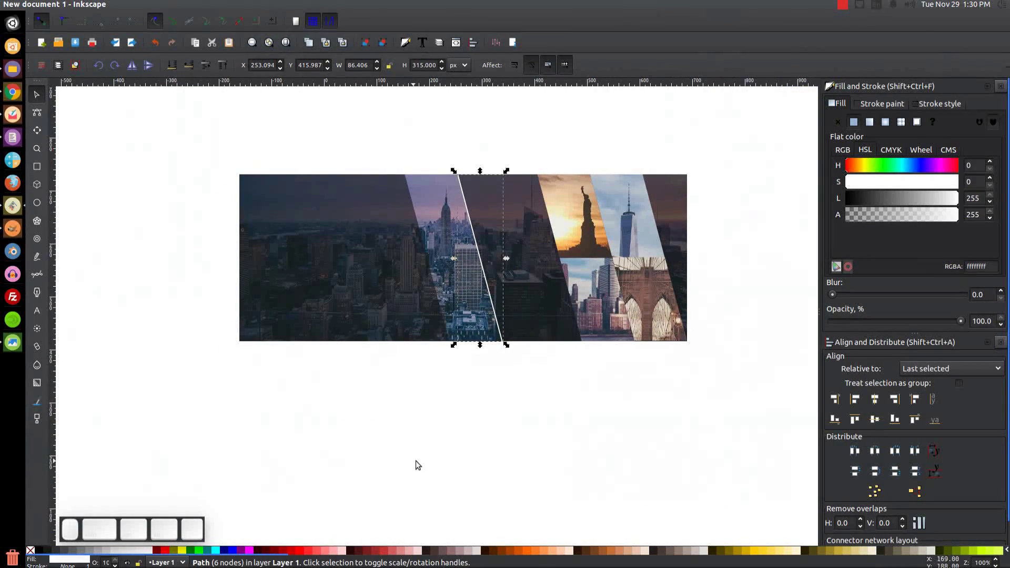
drag(621, 277, 610, 295)
click(771, 193)
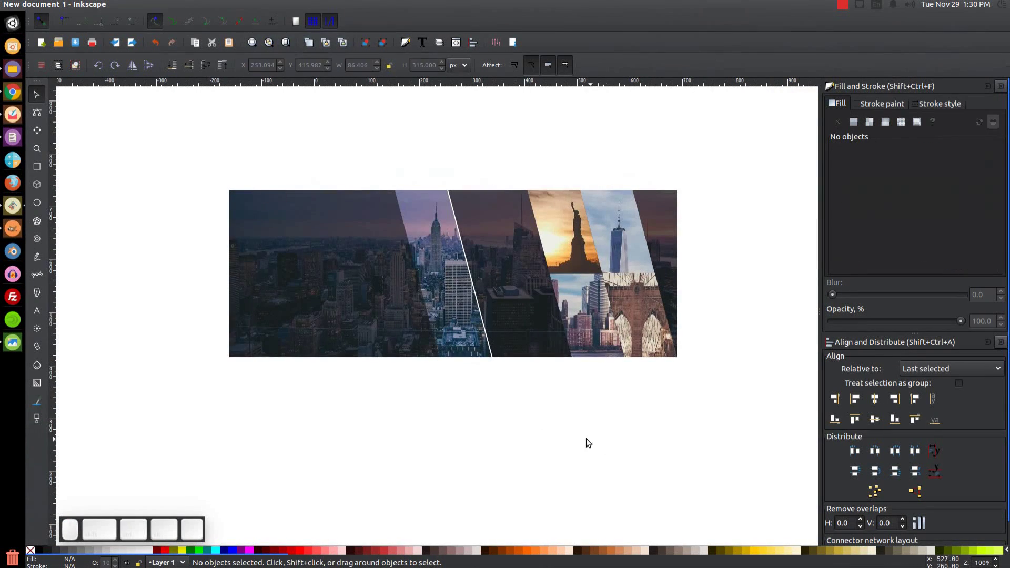
click(12, 343)
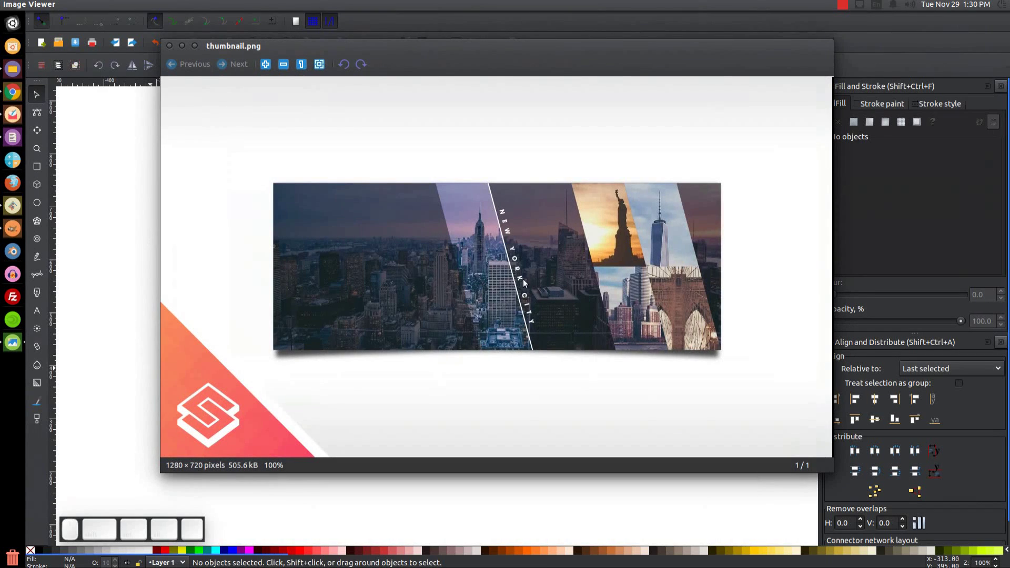
click(180, 47)
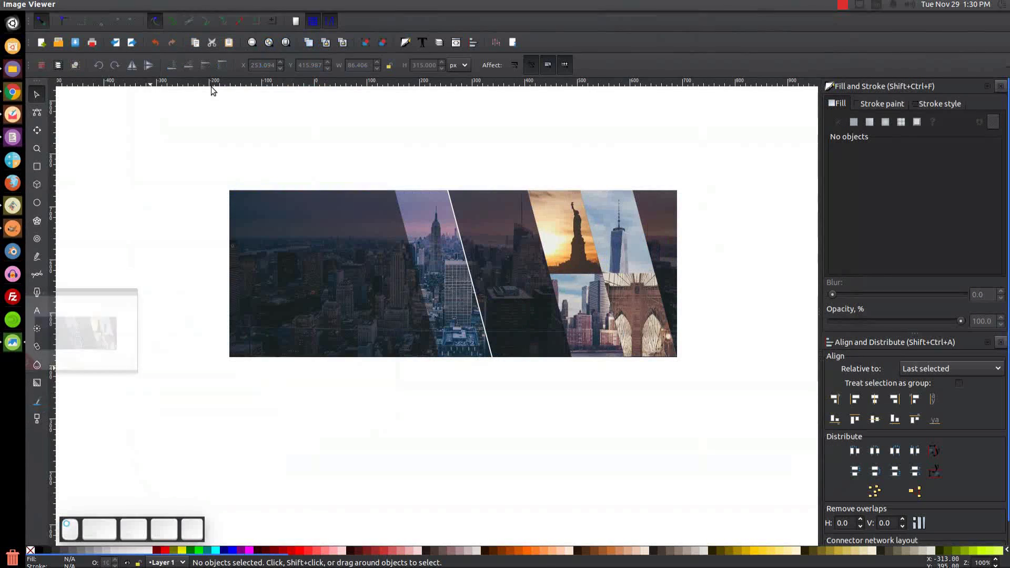
- Add 'NEW YORK CITY' text below the banner with letter spacing widened to 29.57 px
click(36, 310)
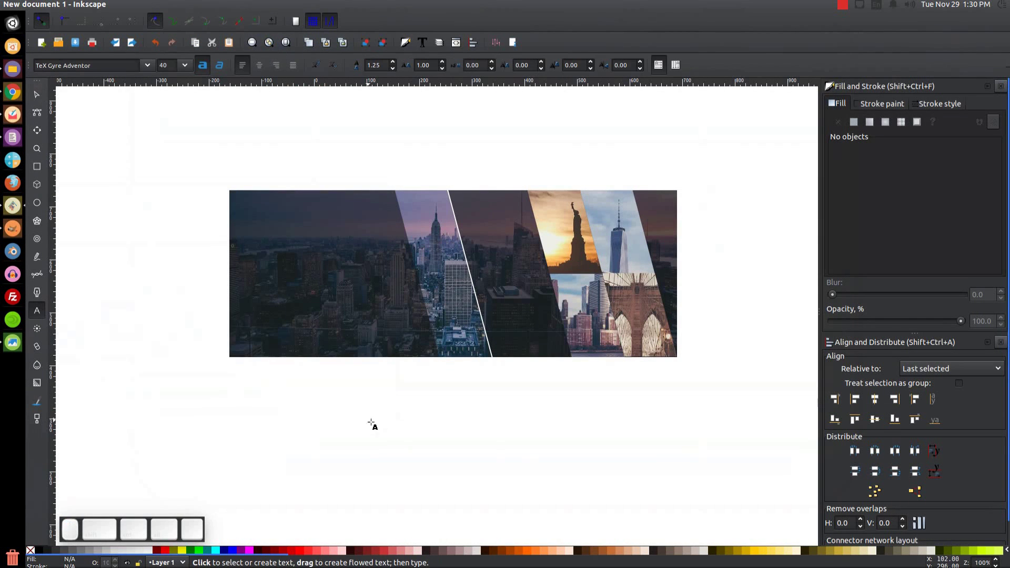
click(379, 440)
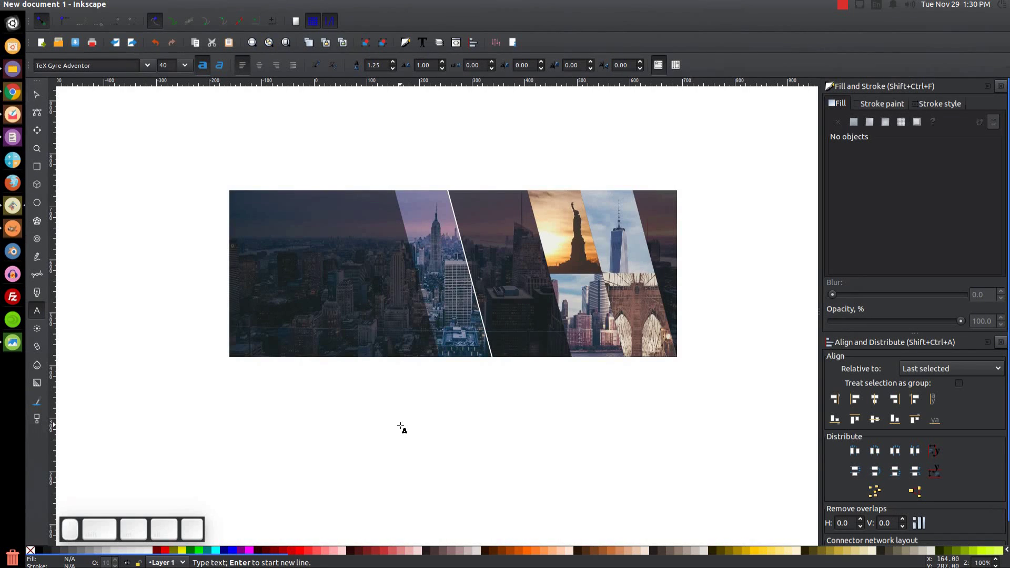
key(Caps_Lock)
text(NEW)
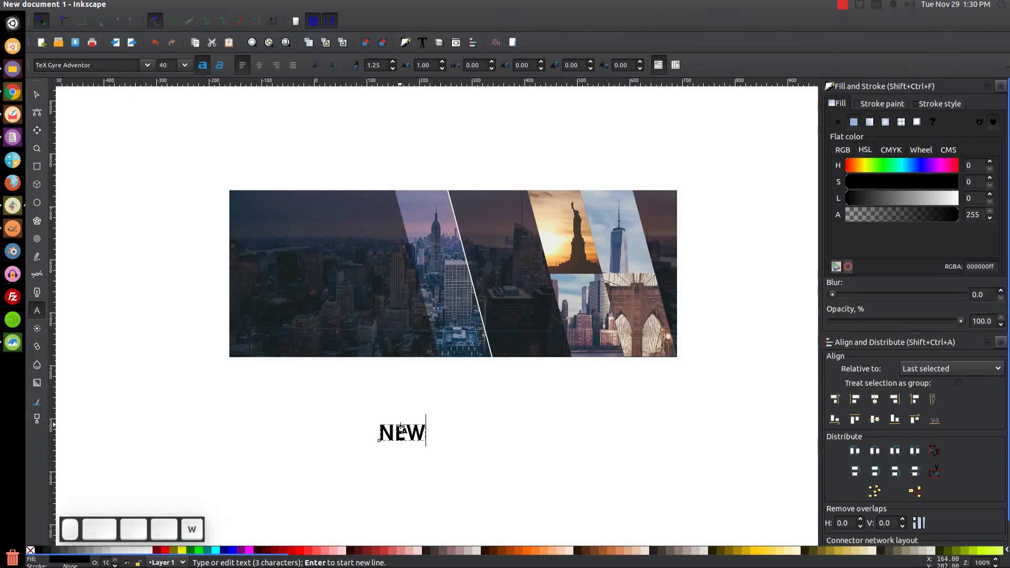
text( YORK CITY)
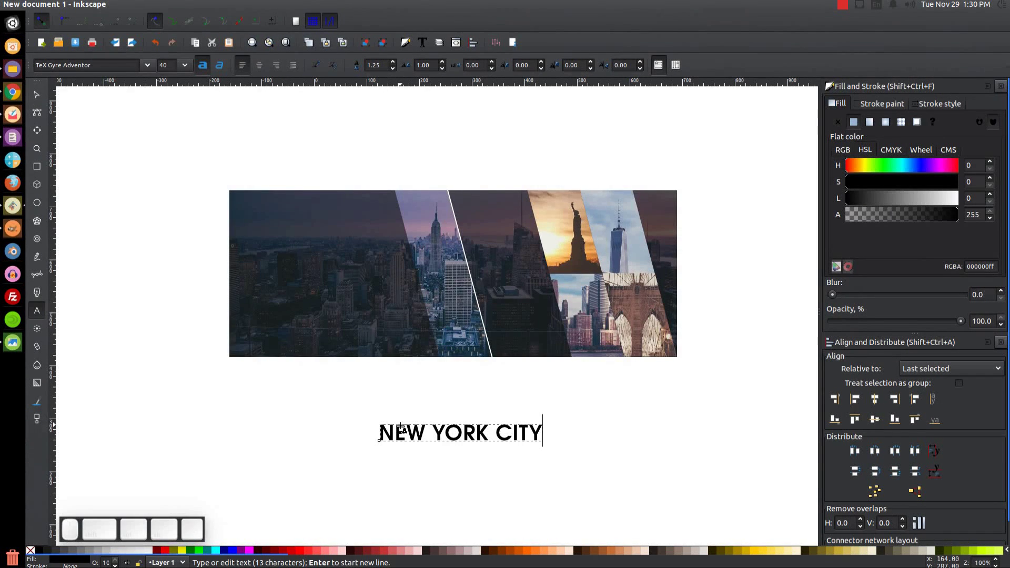
key(Escape)
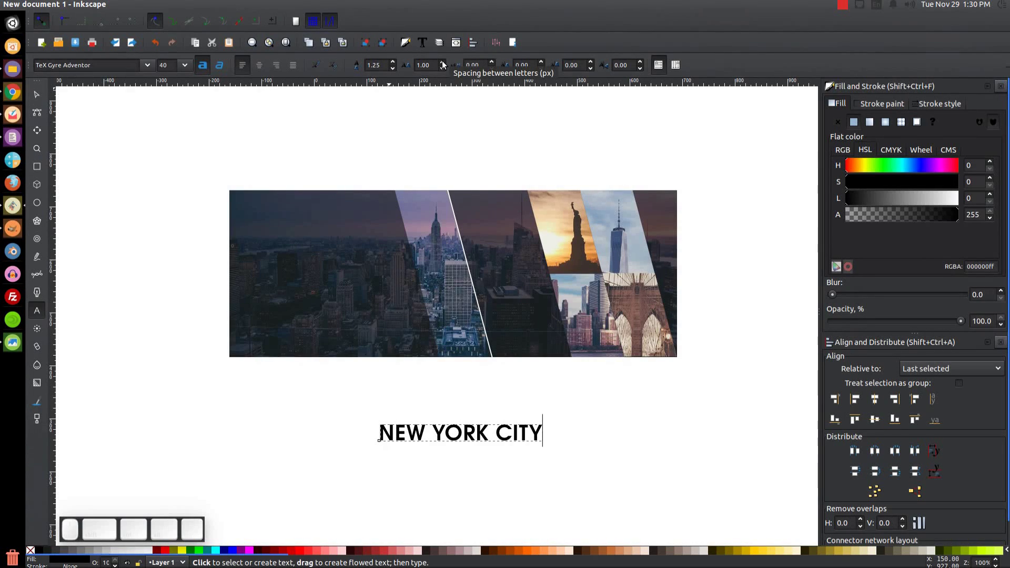
drag(443, 64, 443, 65)
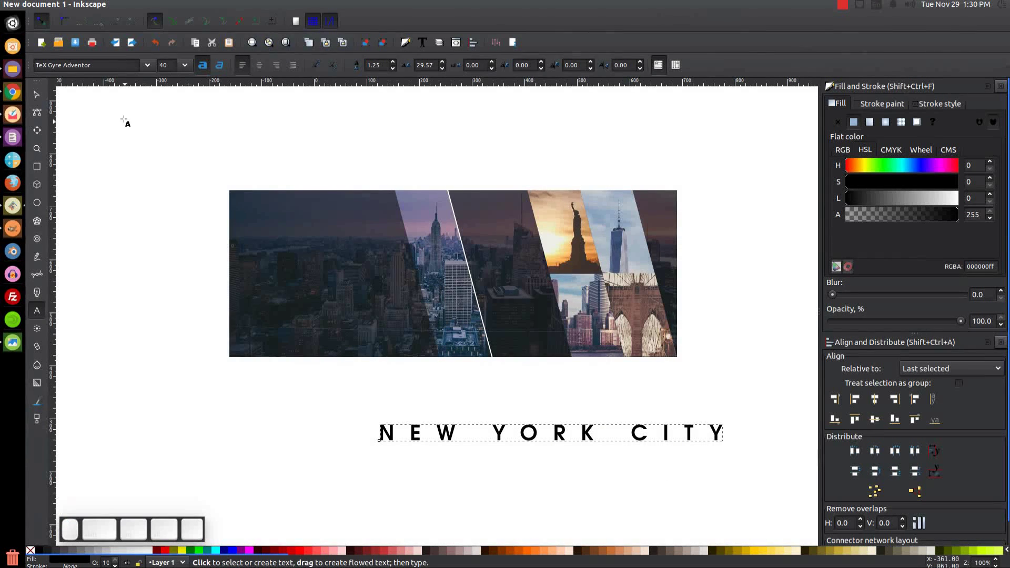
click(38, 94)
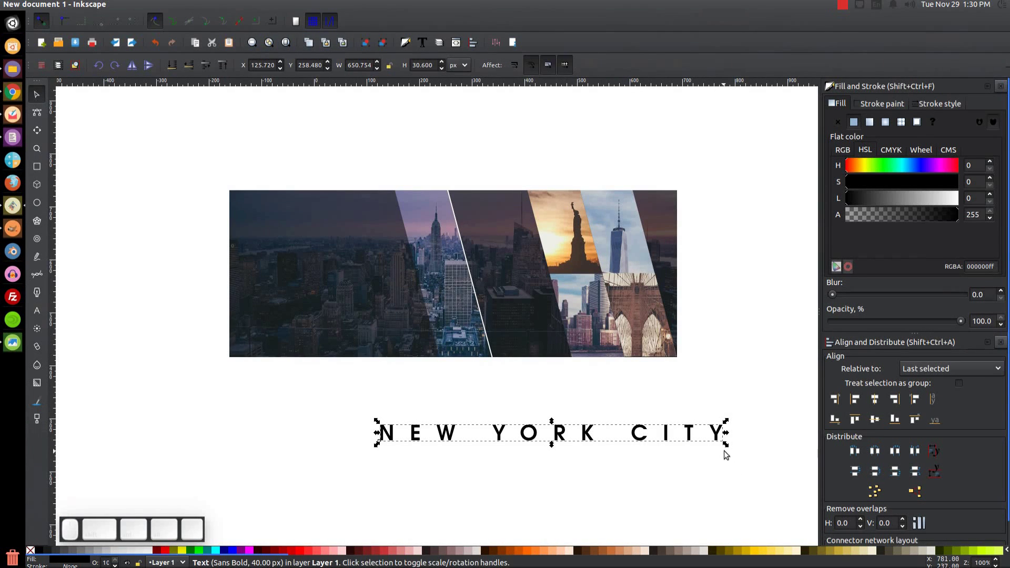
- Shrink the text to 14.06 px, move it onto the banner, make it white, rotate it -60°
drag(726, 446, 615, 470)
drag(583, 438, 499, 284)
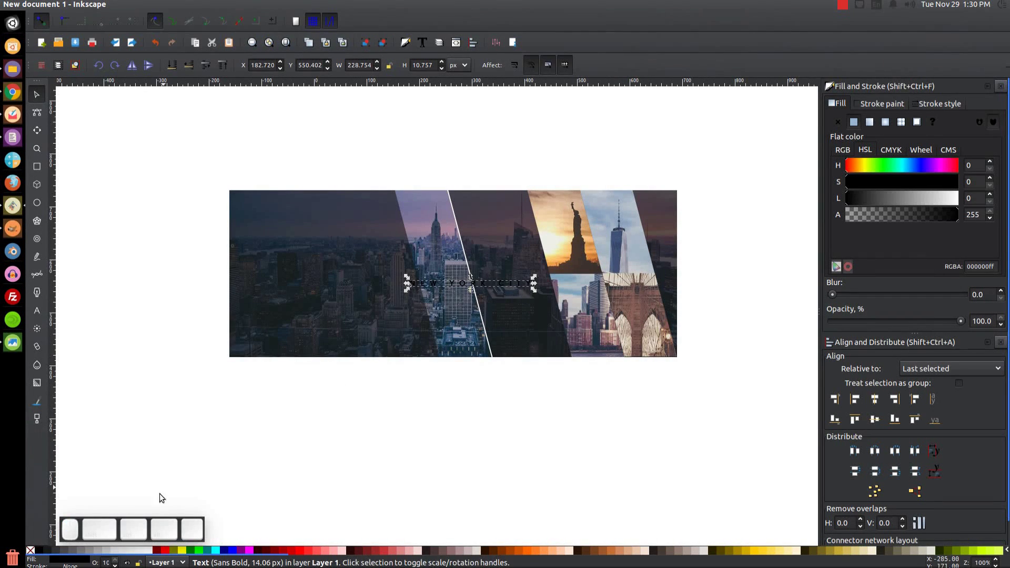
click(150, 551)
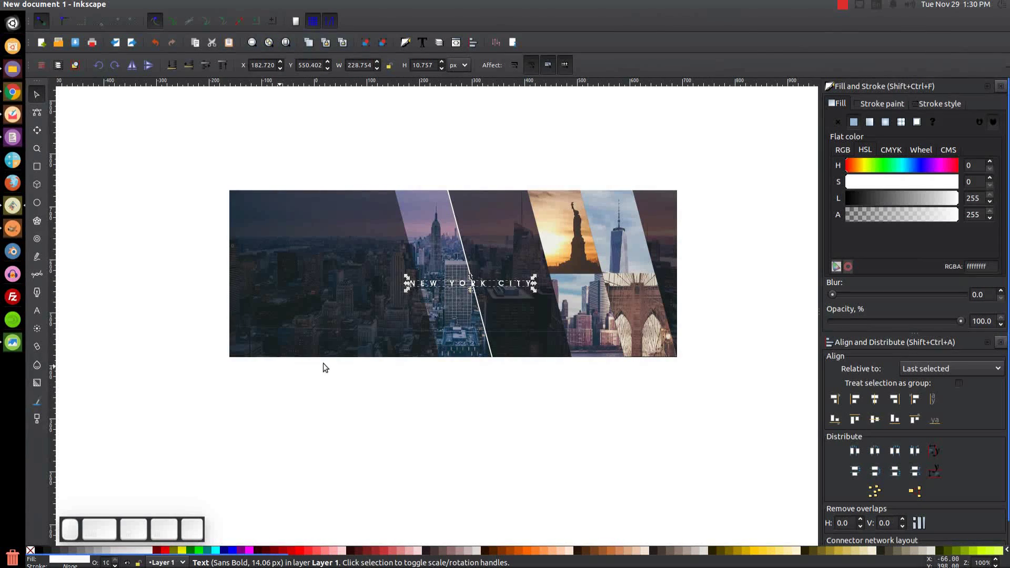
click(516, 285)
key(ctrl)
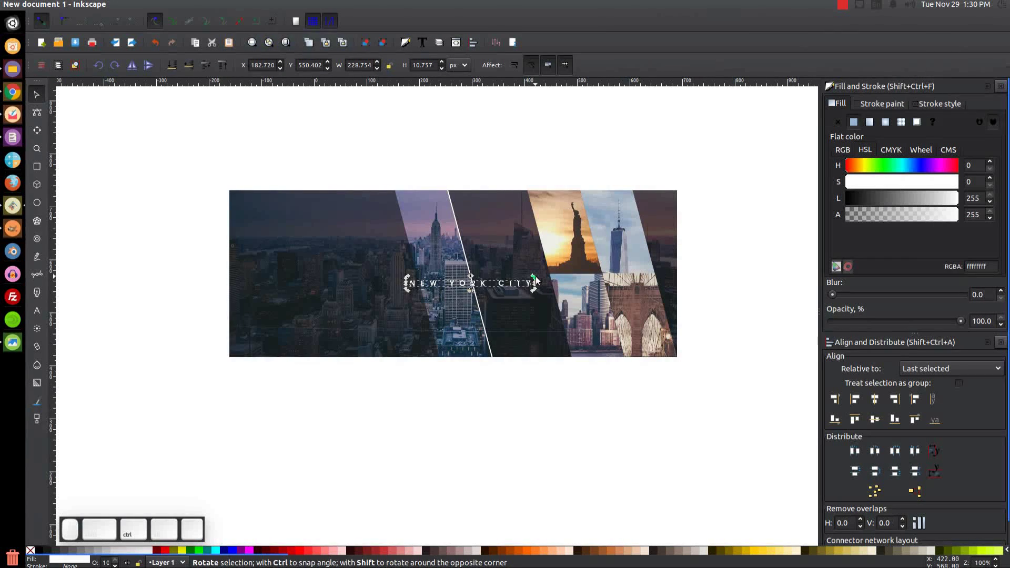
ctrl+click(533, 276)
drag(534, 278, 488, 311)
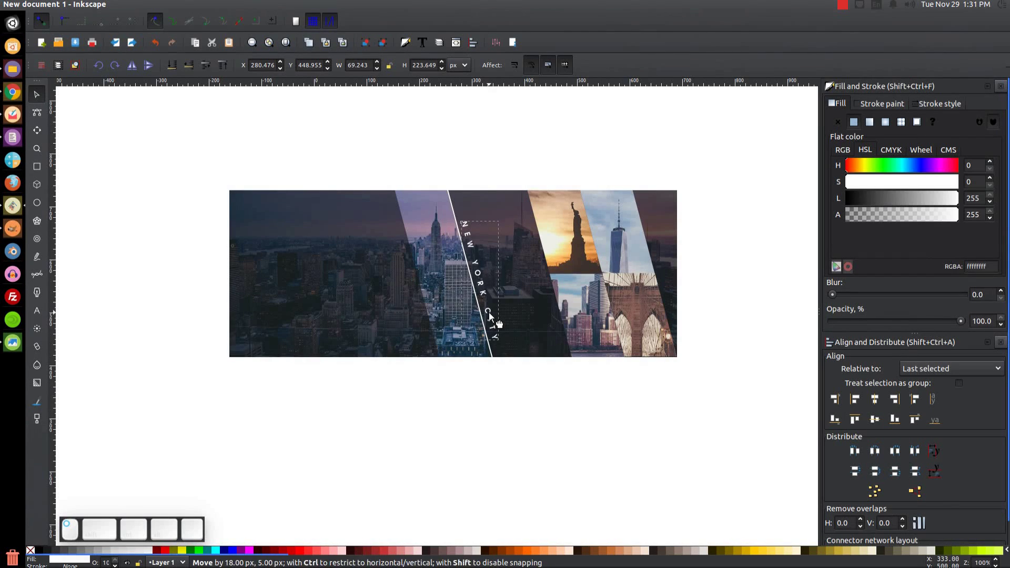
- Center the text vertically on the background photo and nudge it beside the white line
key(shift)
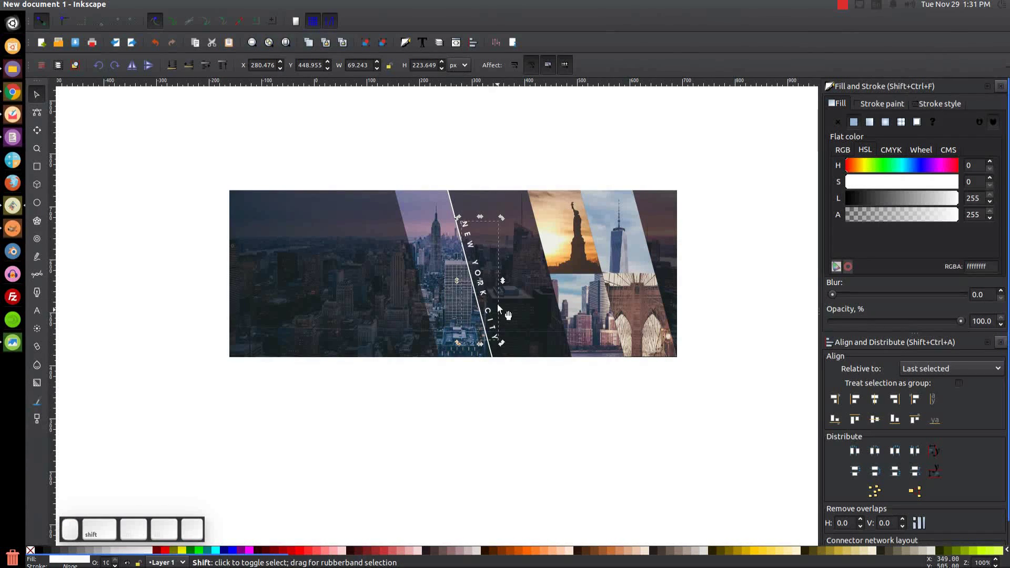
shift+click(513, 214)
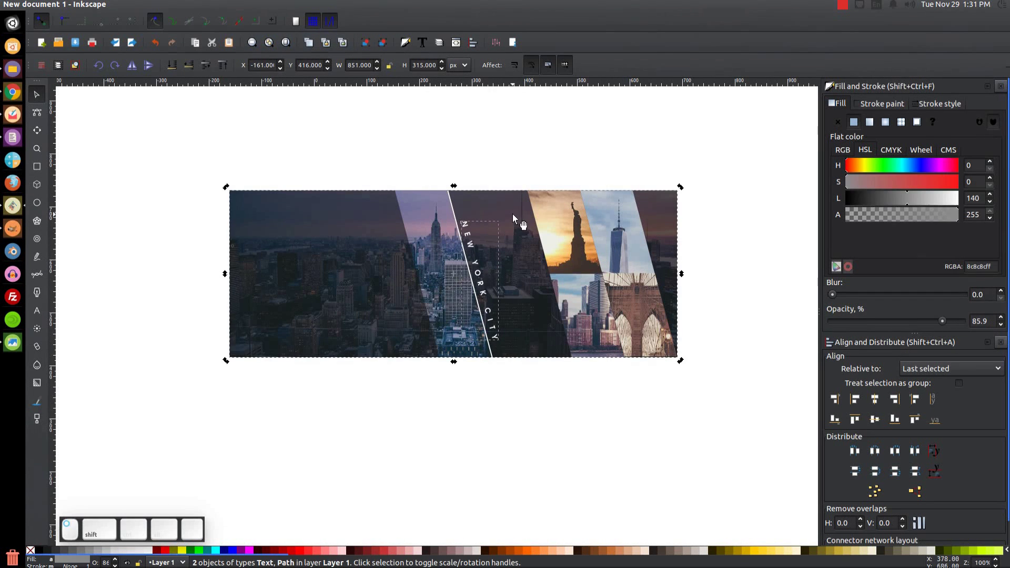
click(876, 420)
click(517, 406)
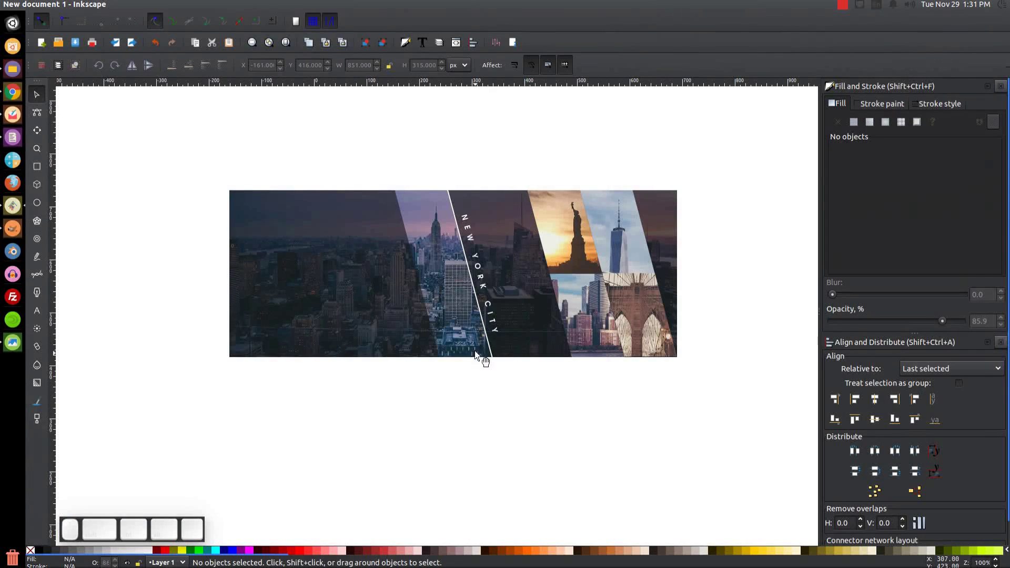
key(equal)
key(equal)
key(equal)
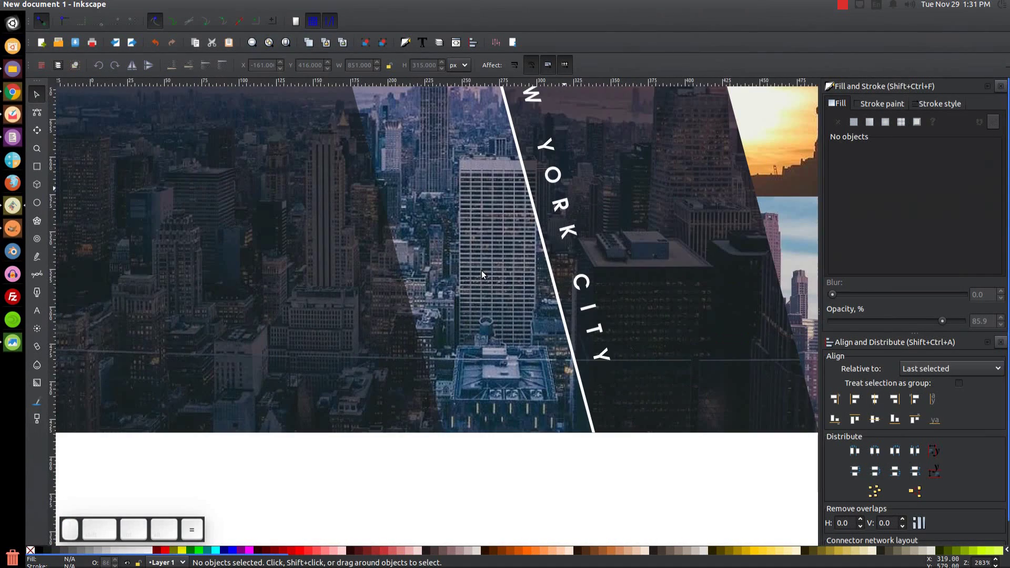
ctrl+click(568, 211)
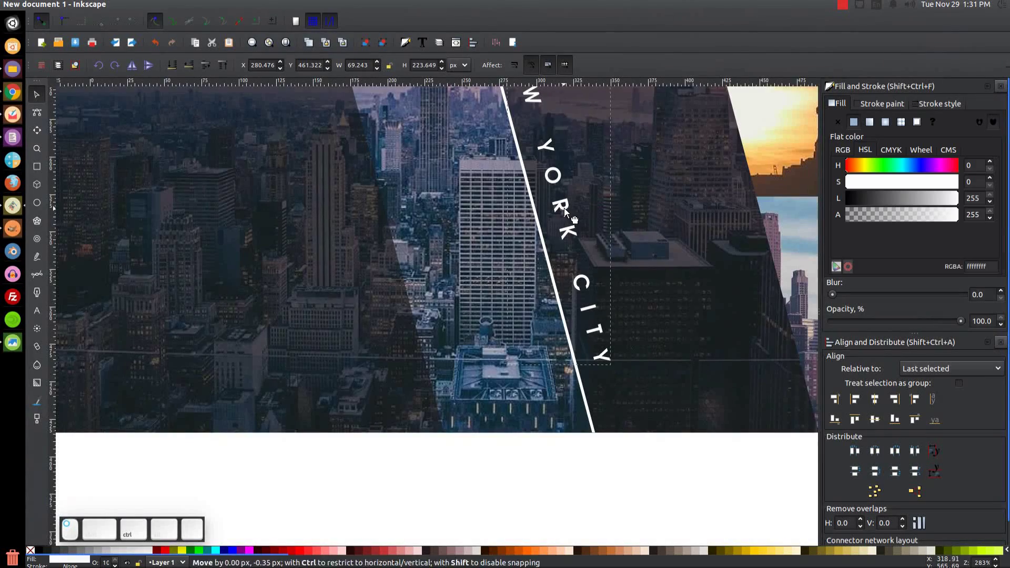
drag(562, 212, 557, 209)
scroll(651, 276, up, 5)
scroll(631, 337, right, 1)
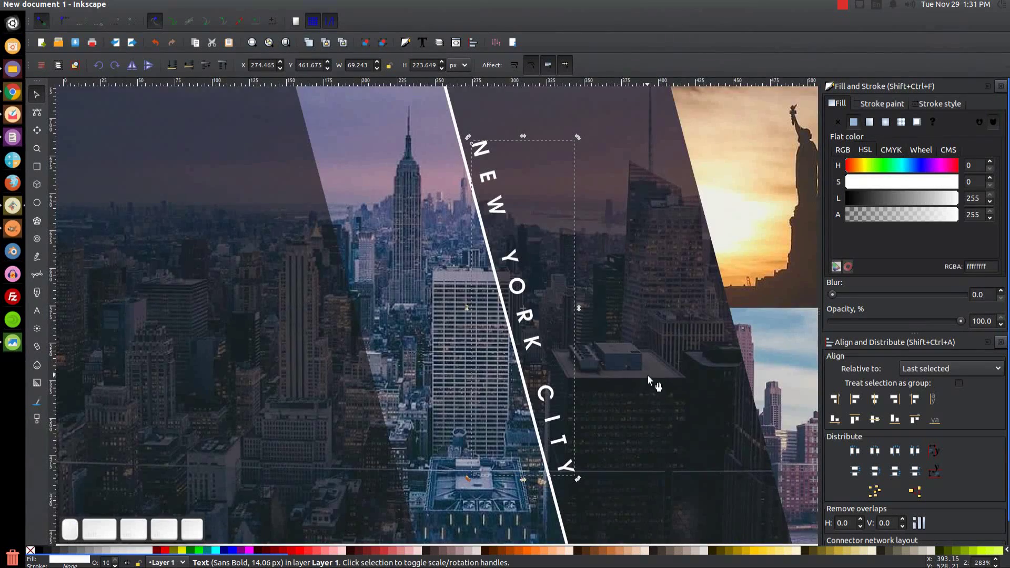
key(1)
scroll(564, 355, left, 2)
scroll(606, 343, down, 1)
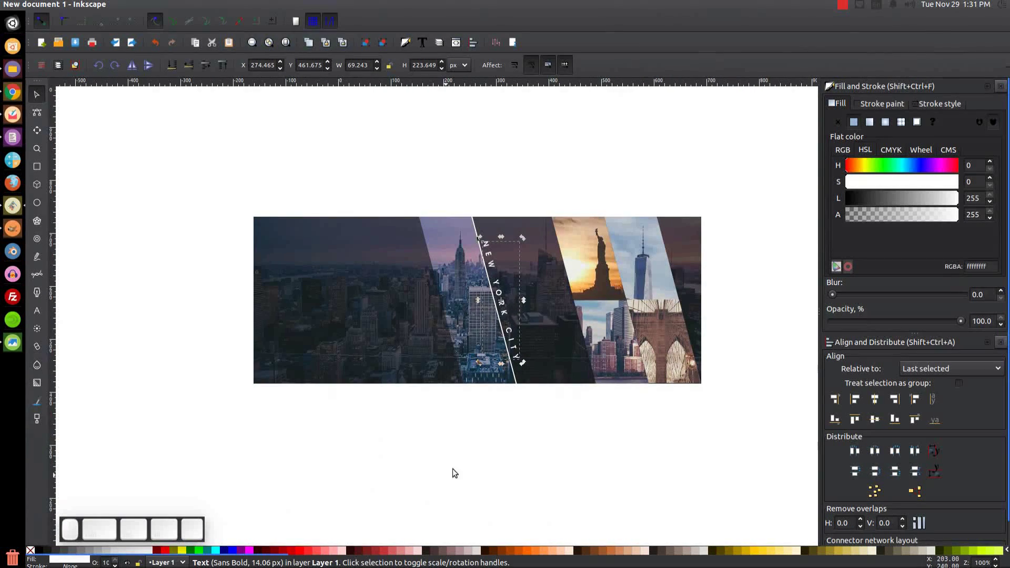
- Select the entire banner collage and export it as an 851 × 315 PNG
click(680, 141)
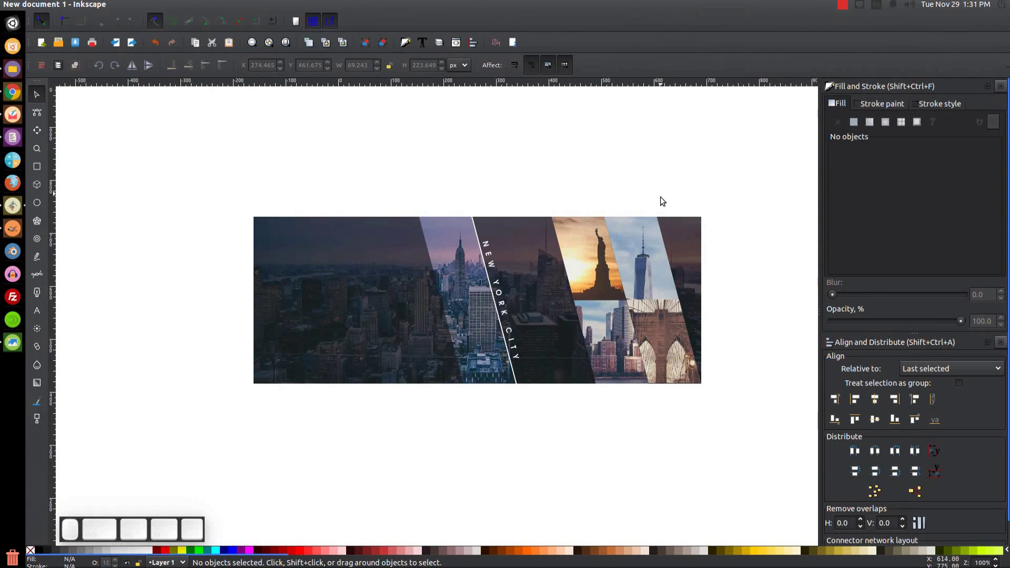
drag(794, 442, 196, 110)
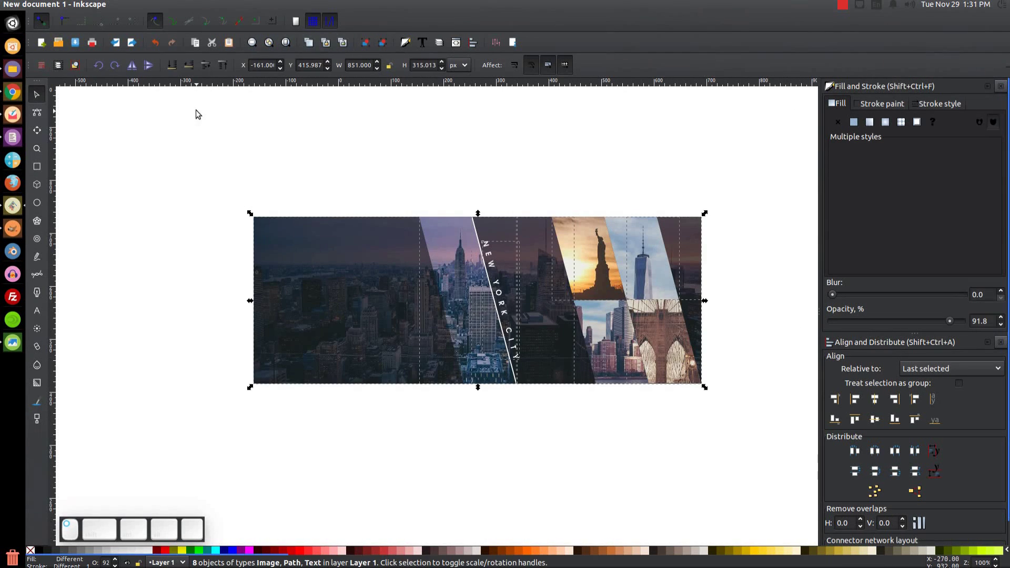
click(52, 4)
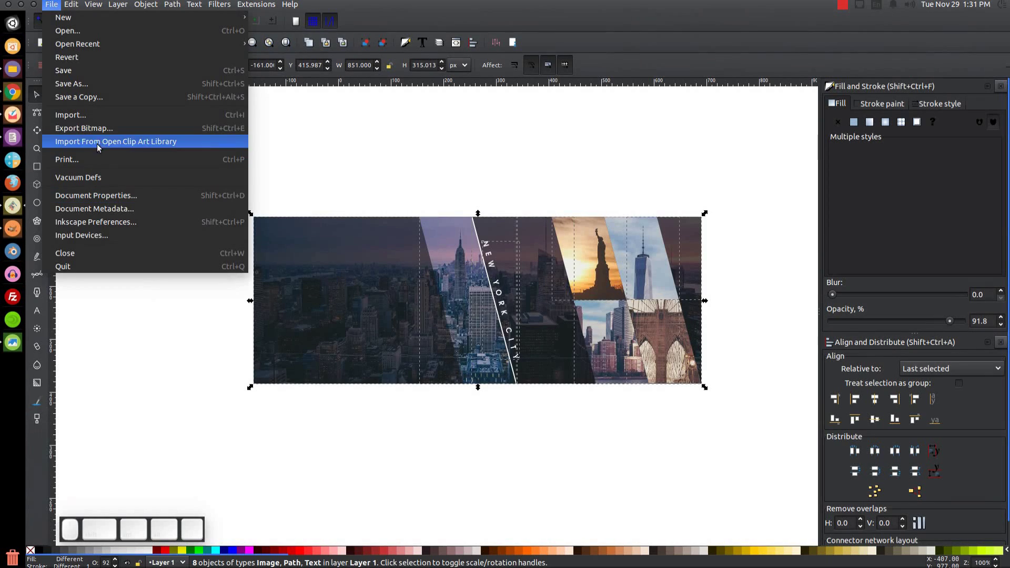
click(81, 132)
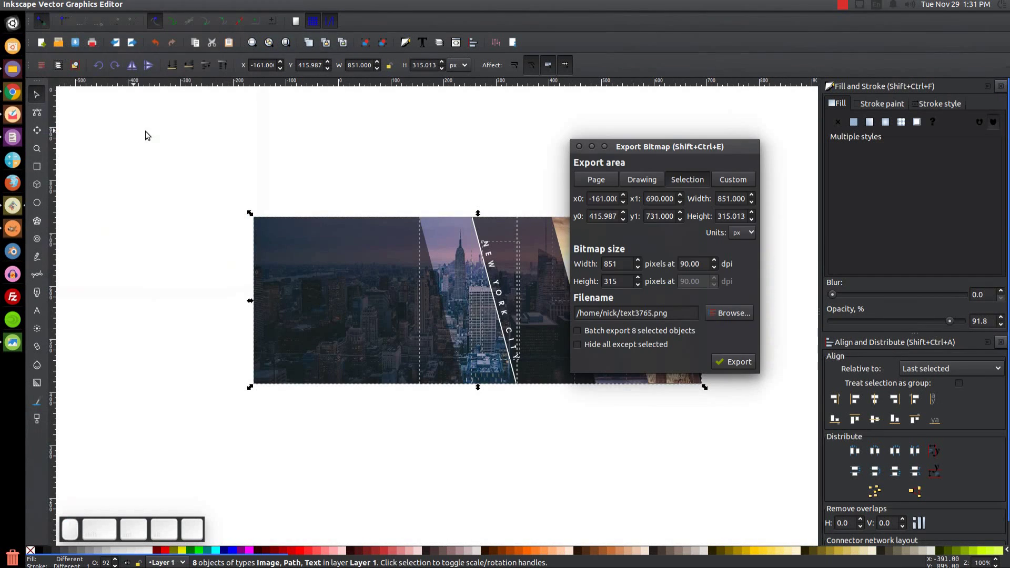
click(730, 314)
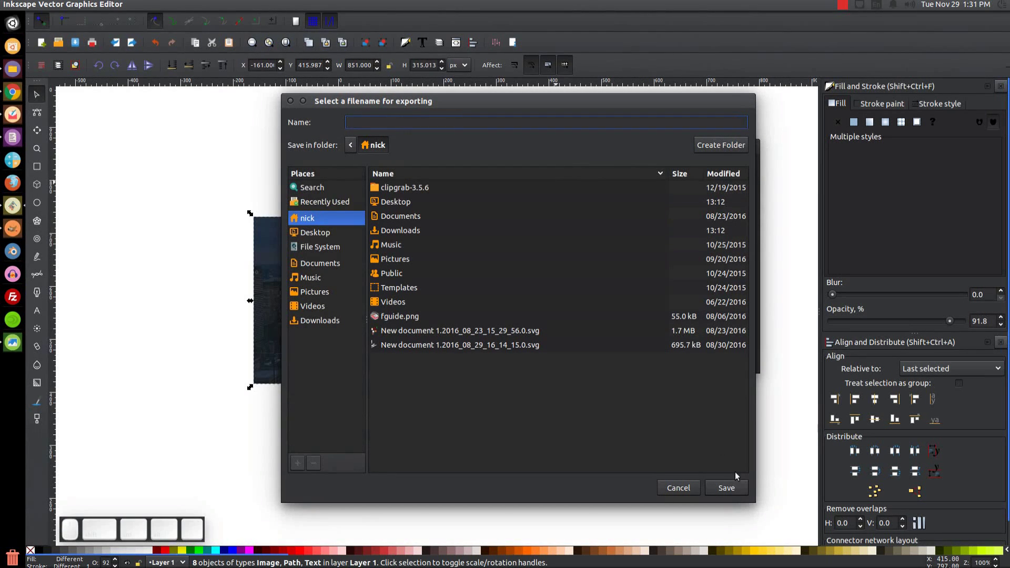
click(290, 101)
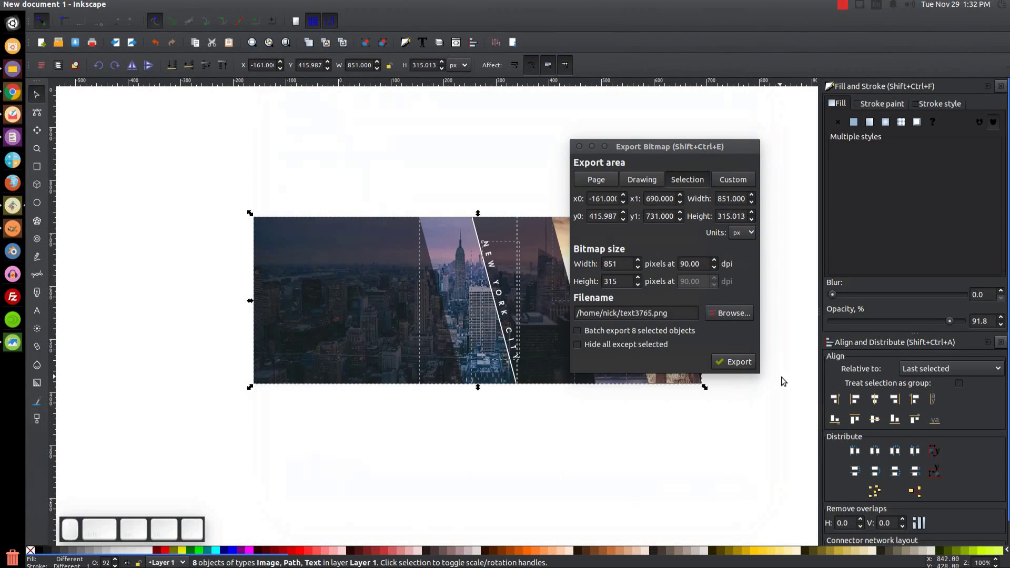
click(739, 362)
click(580, 146)
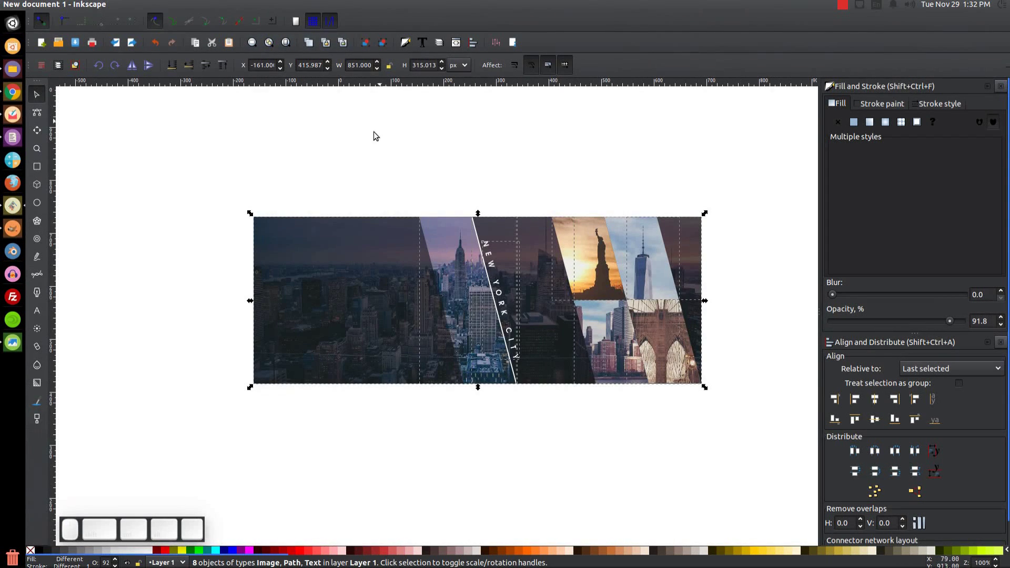
click(623, 152)
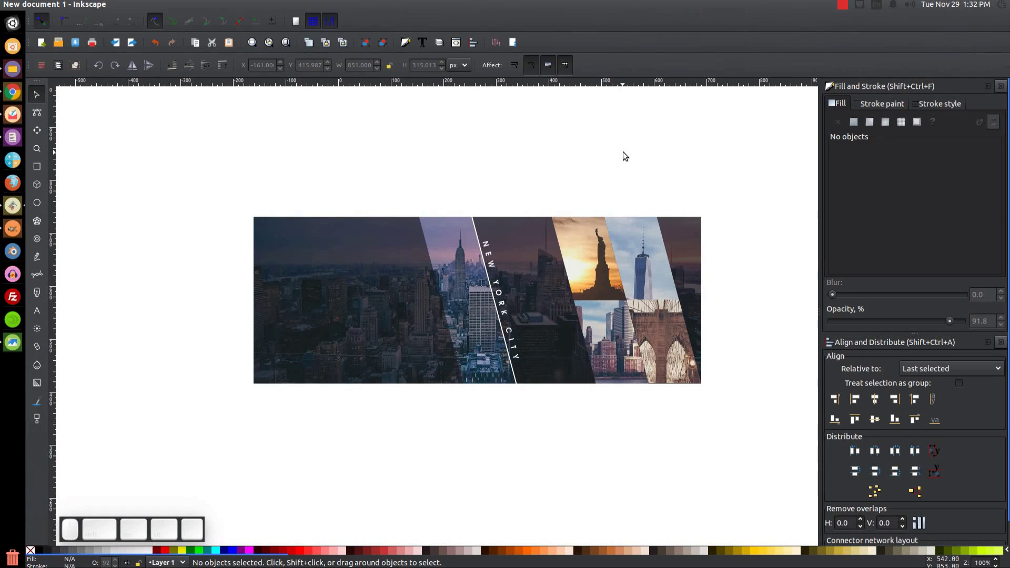
click(843, 5)
click(856, 17)
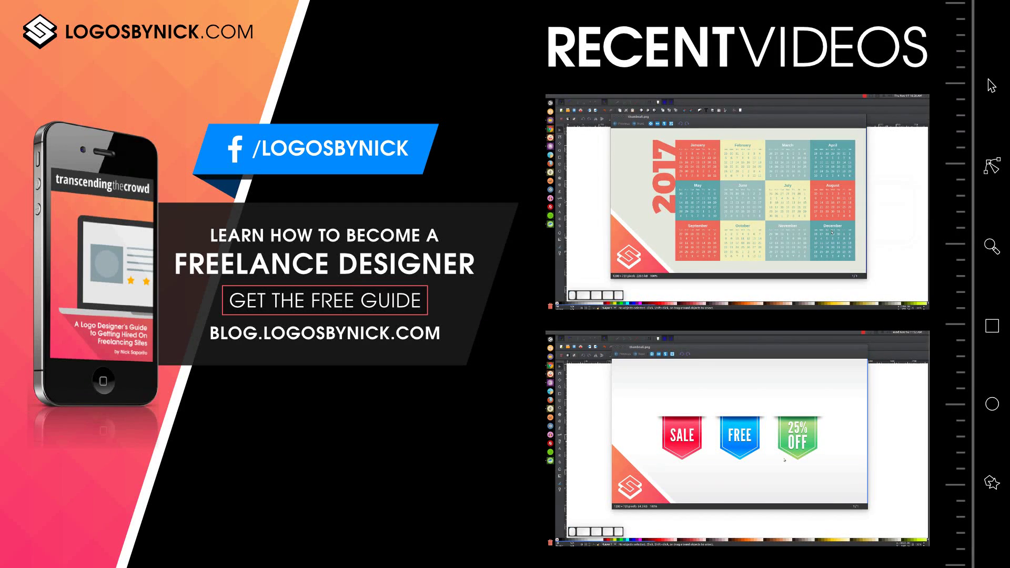